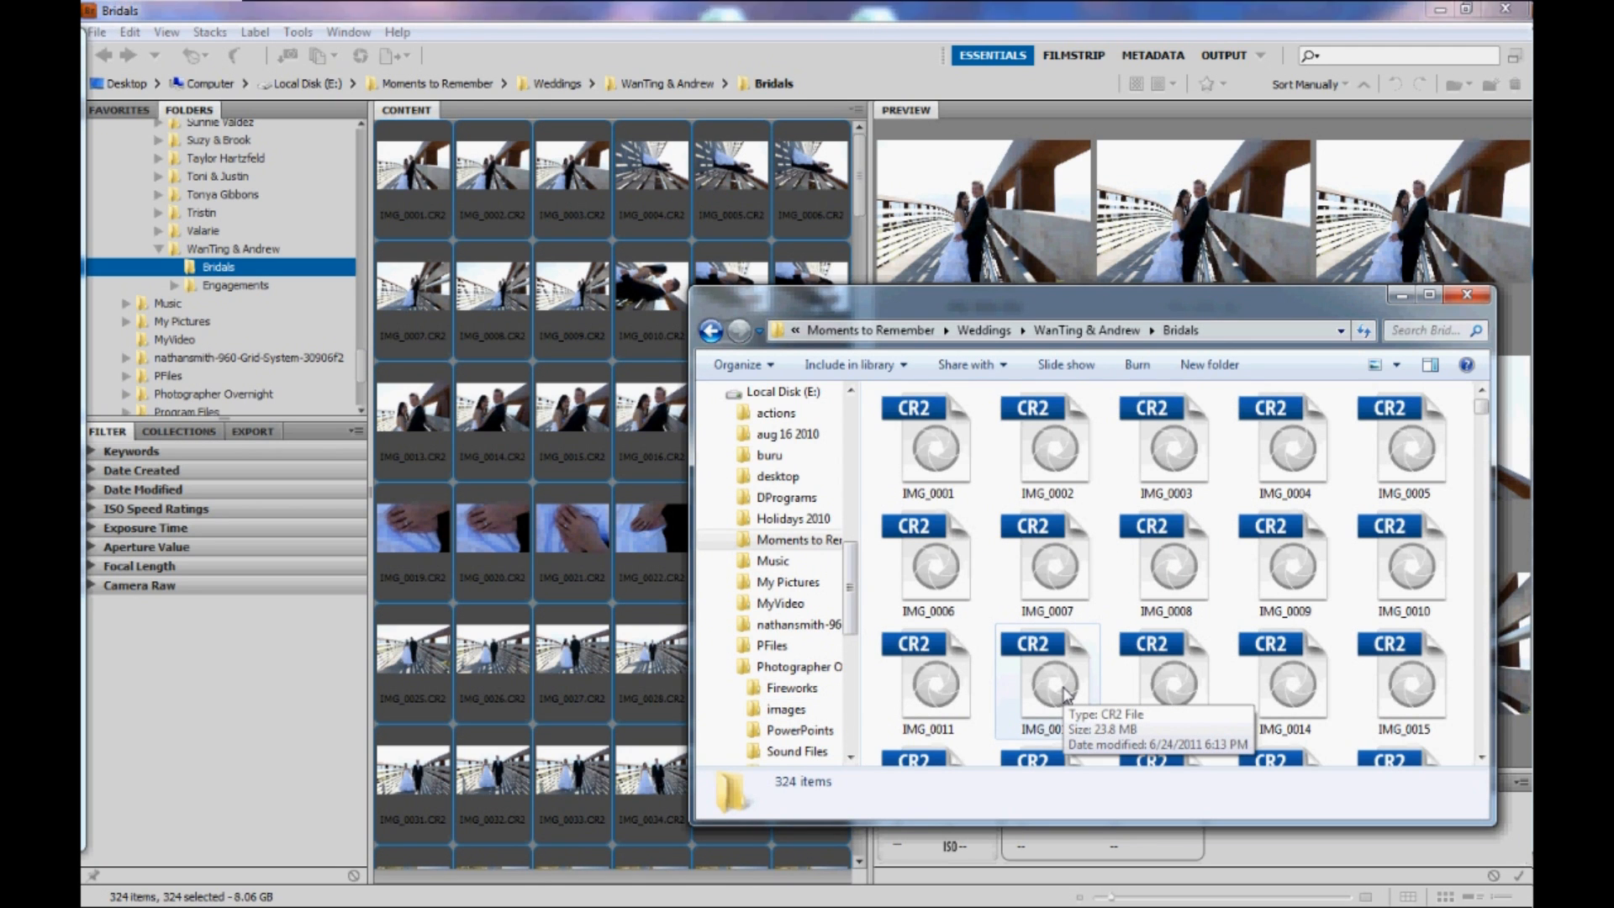
- Switch from the folder window to Adobe Bridge with the Bridals photos selected
click(743, 10)
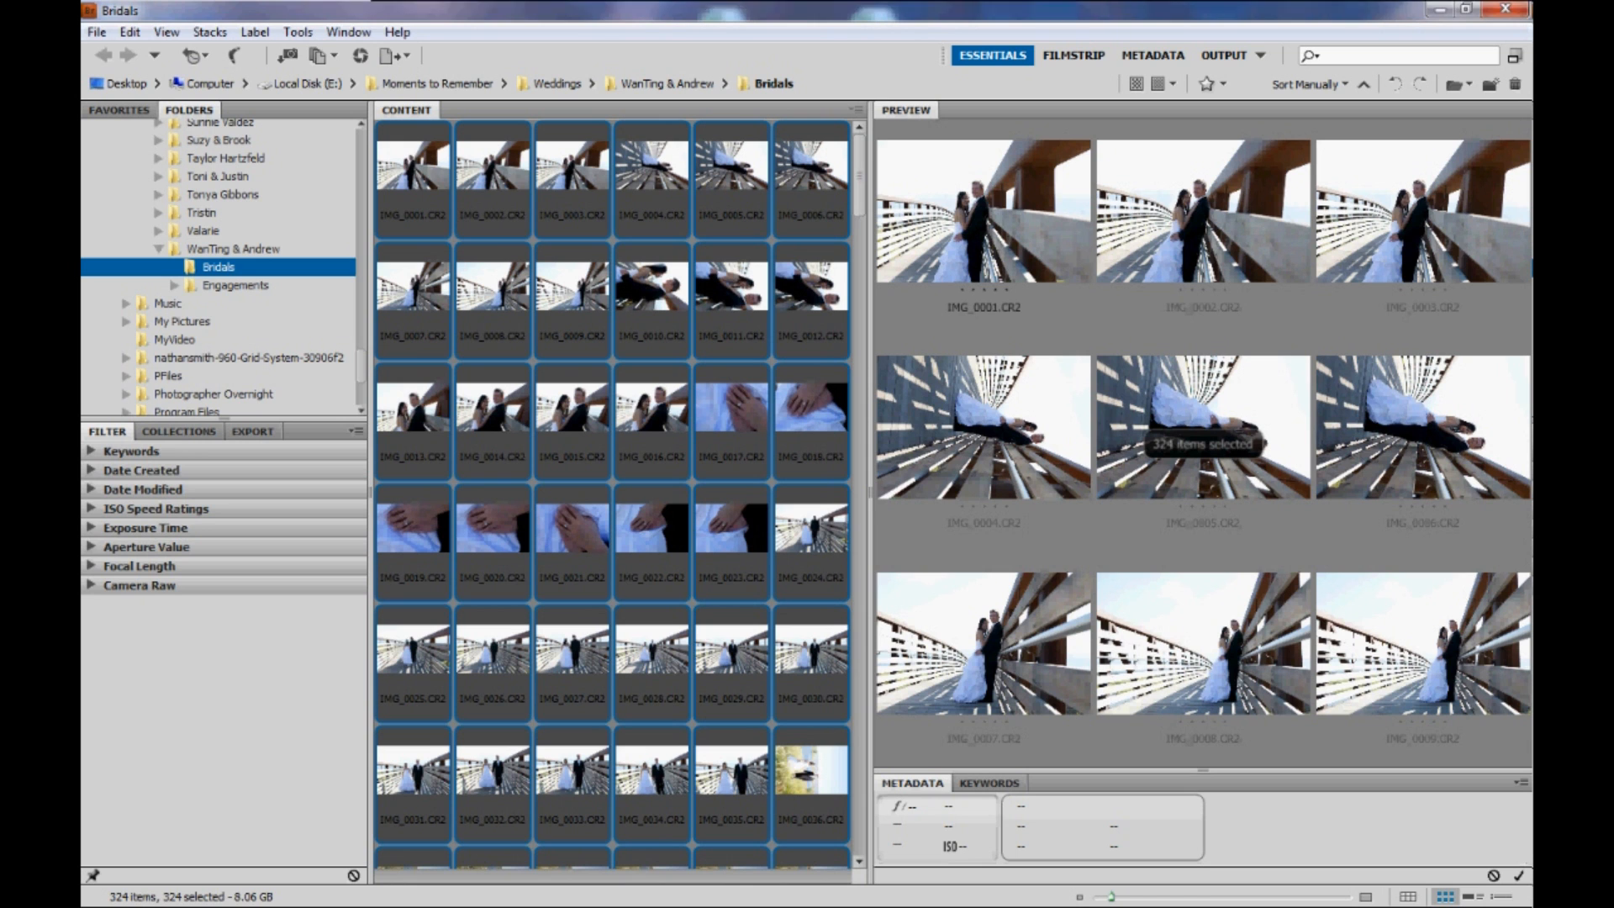
drag(1530, 324, 1029, 297)
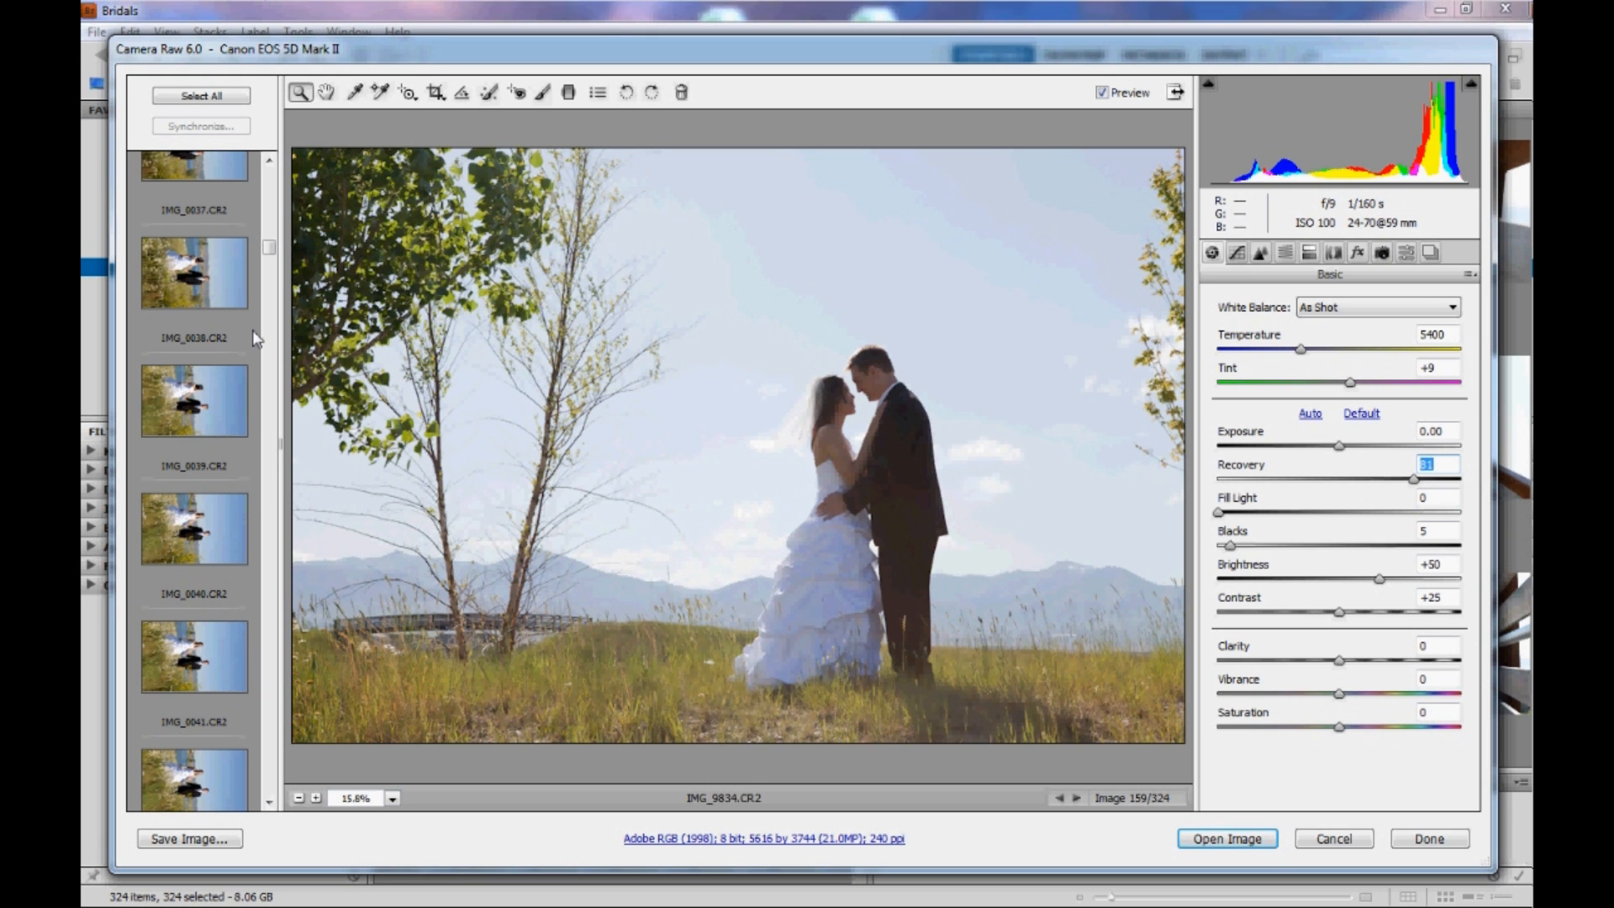
- Rotate the sideways photos IMG_0038 through IMG_0044 together by 90 degrees counterclockwise
click(187, 283)
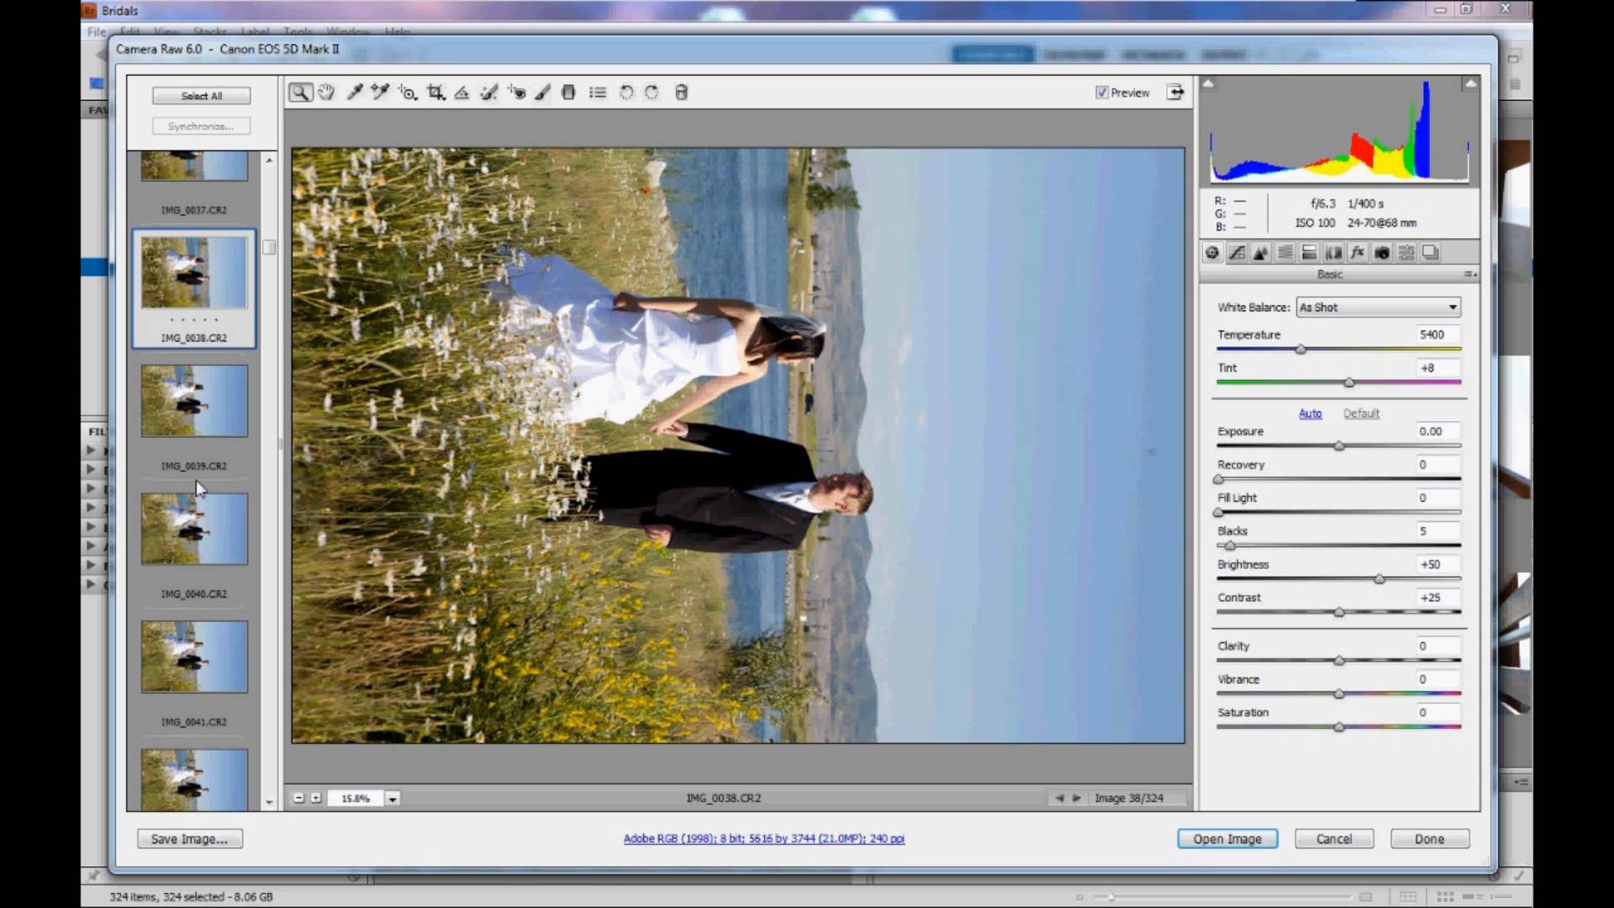
scroll(196, 481, down, 3)
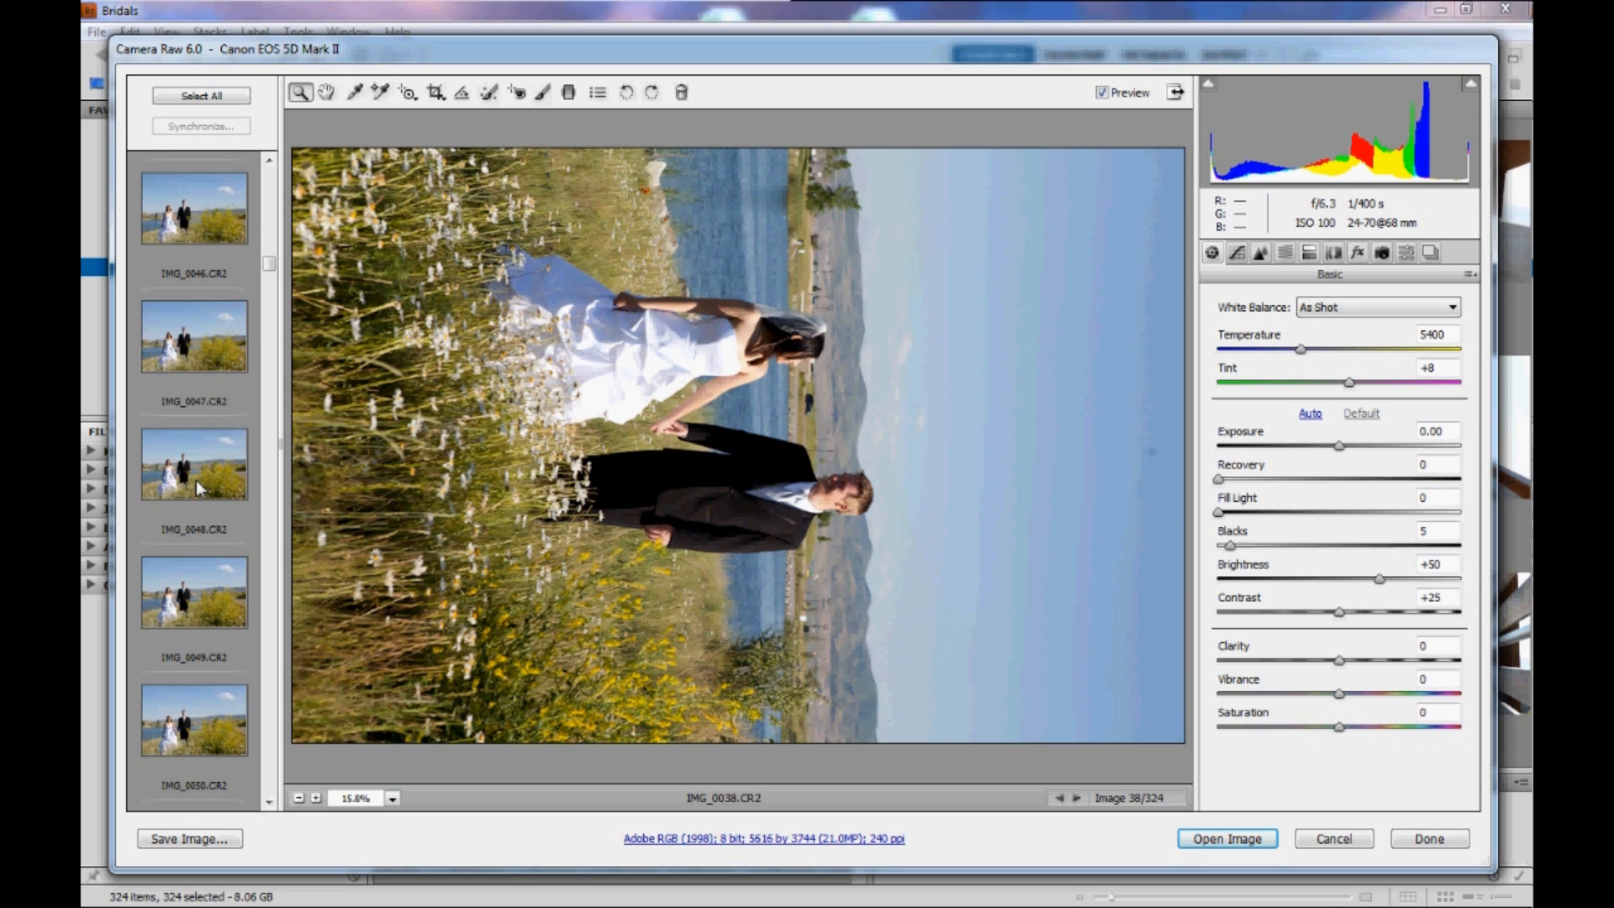
scroll(195, 481, up, 1)
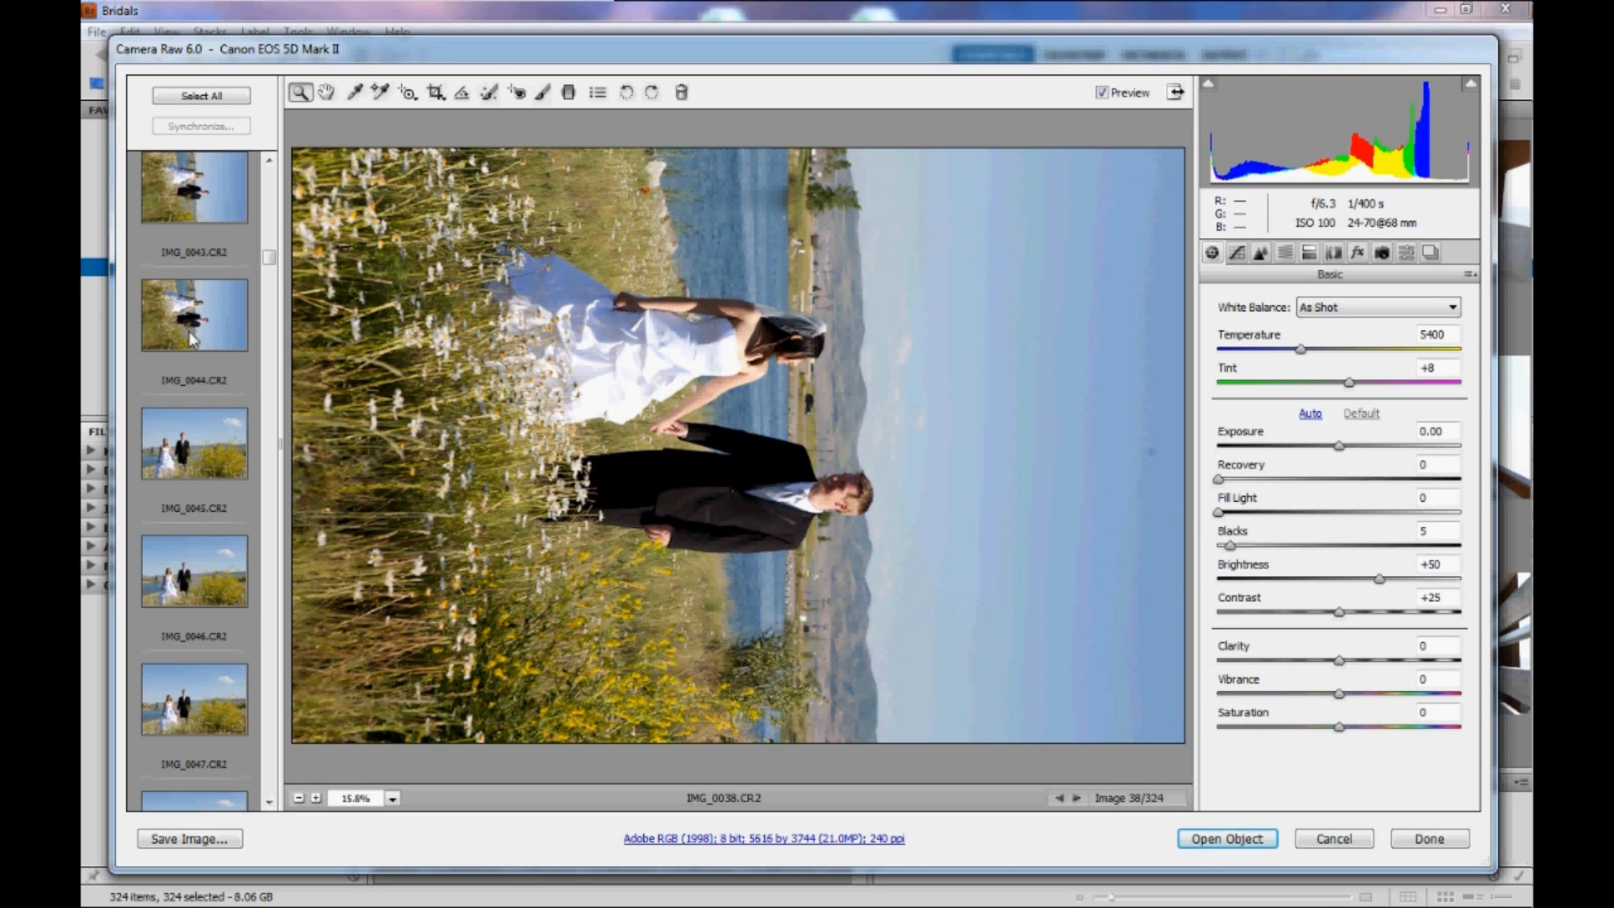
shift+click(192, 337)
scroll(202, 526, up, 1)
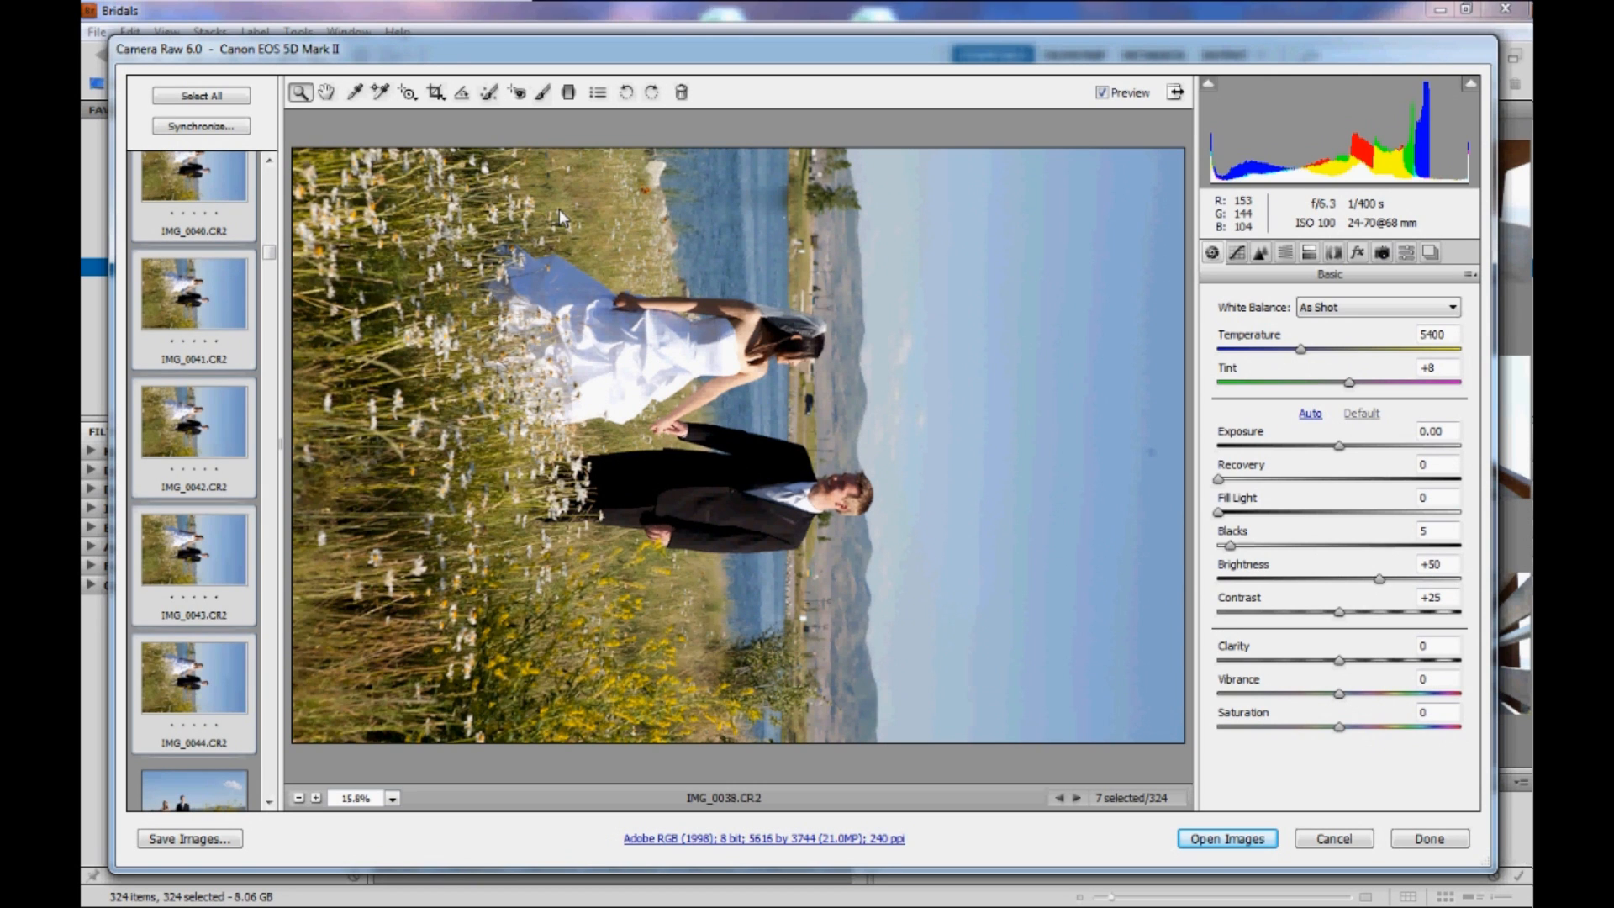
click(627, 99)
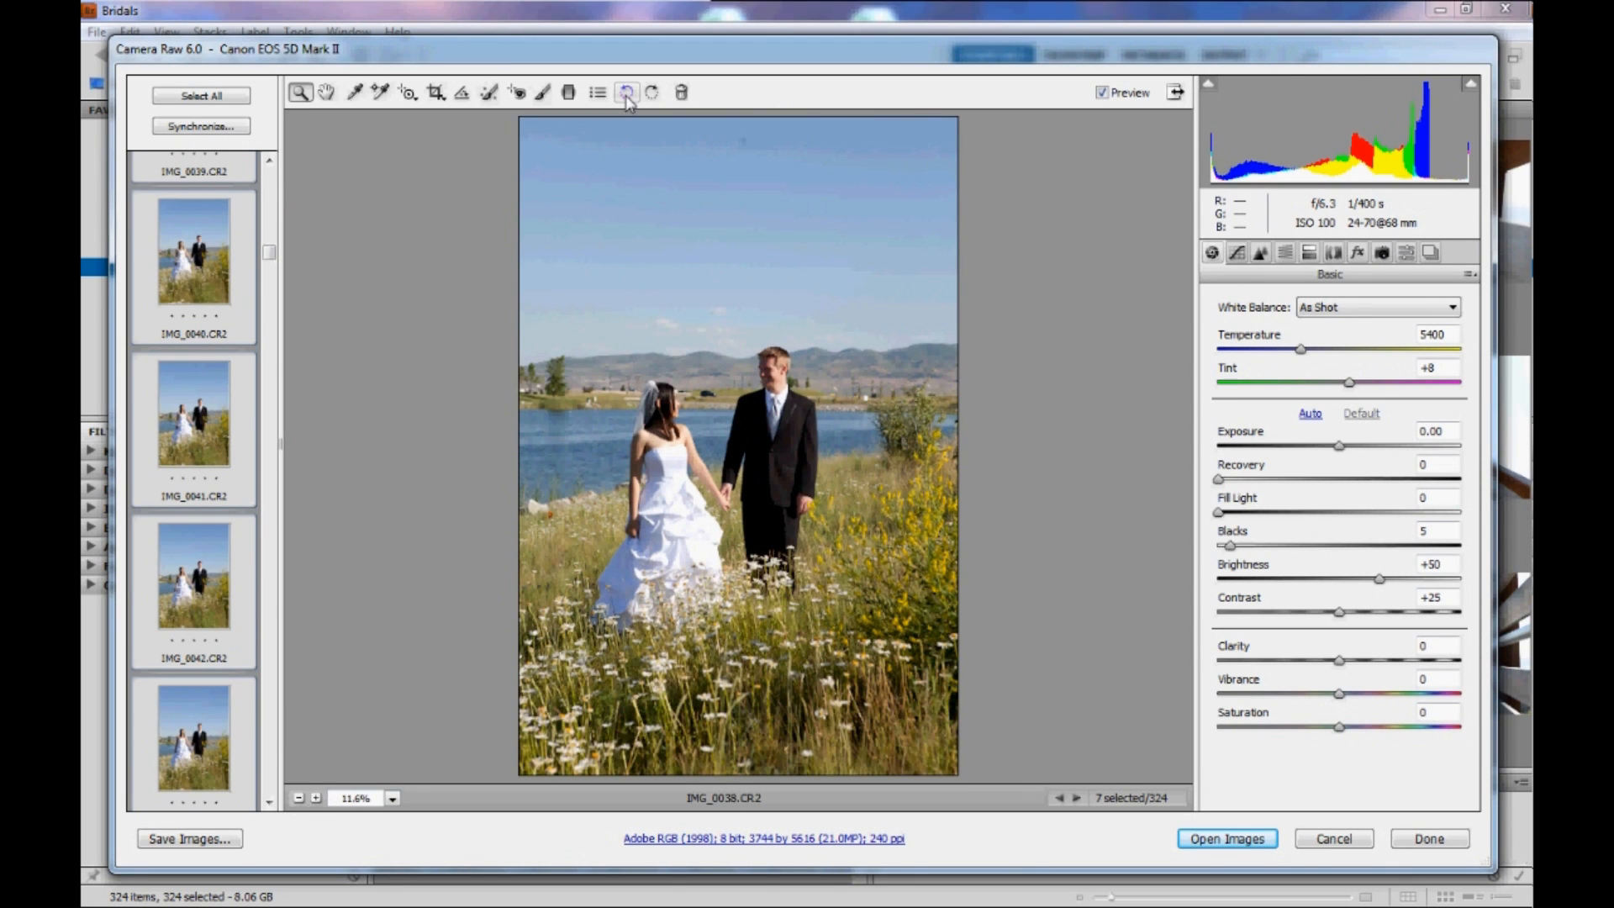
- Raise the Exposure of the dark photos IMG_0081 through IMG_0083 together to +2.00
scroll(192, 502, down, 2)
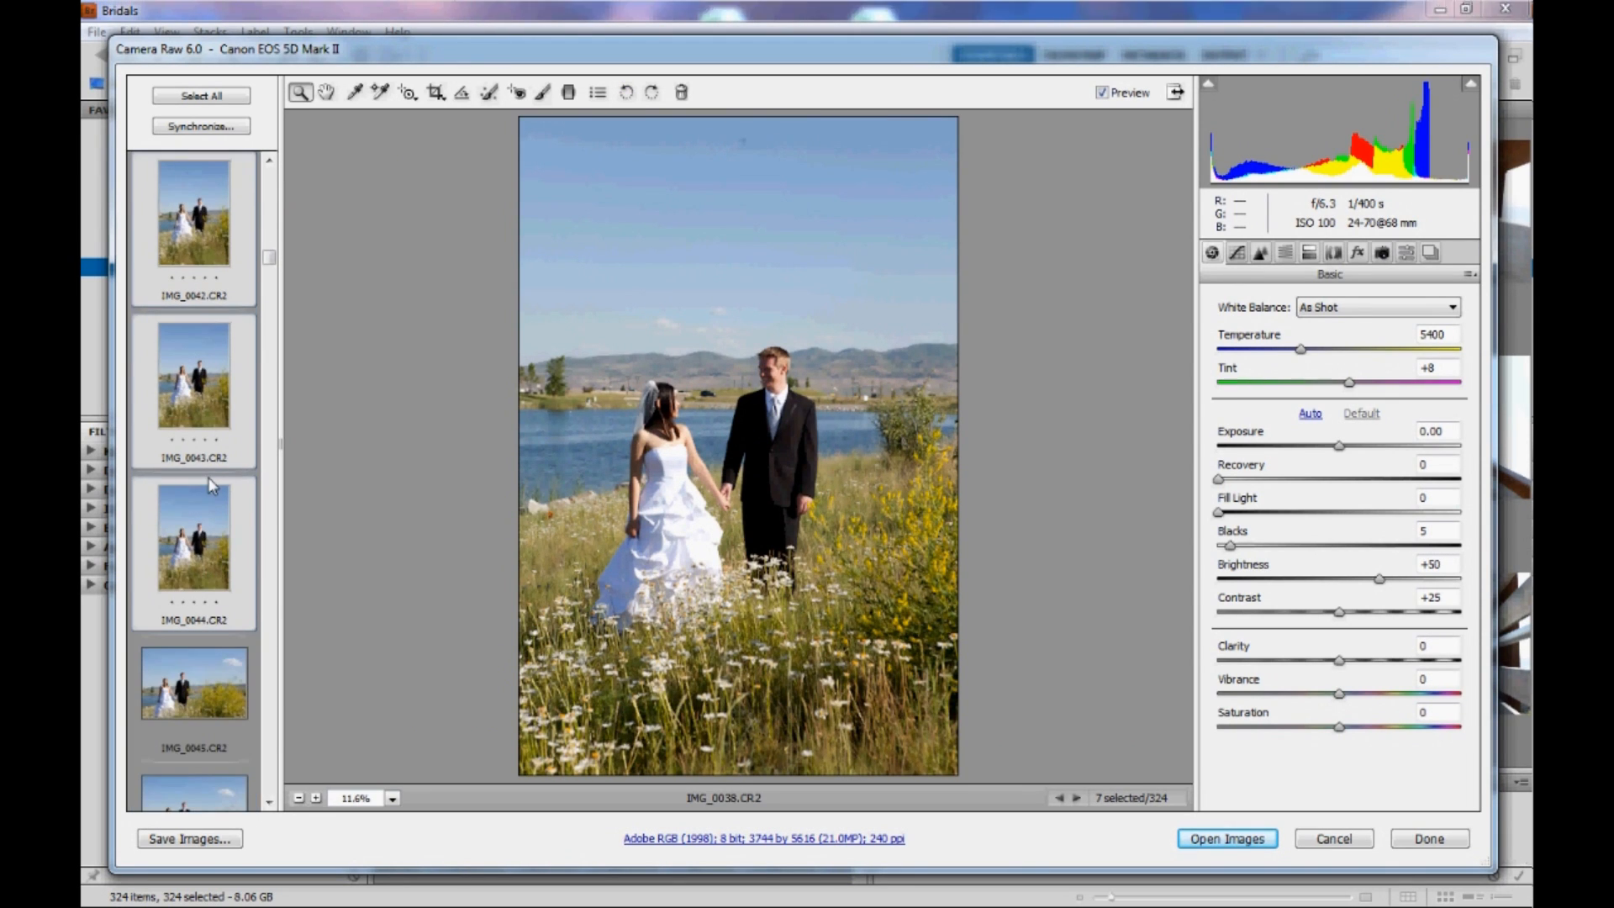
scroll(206, 492, down, 3)
scroll(211, 486, down, 3)
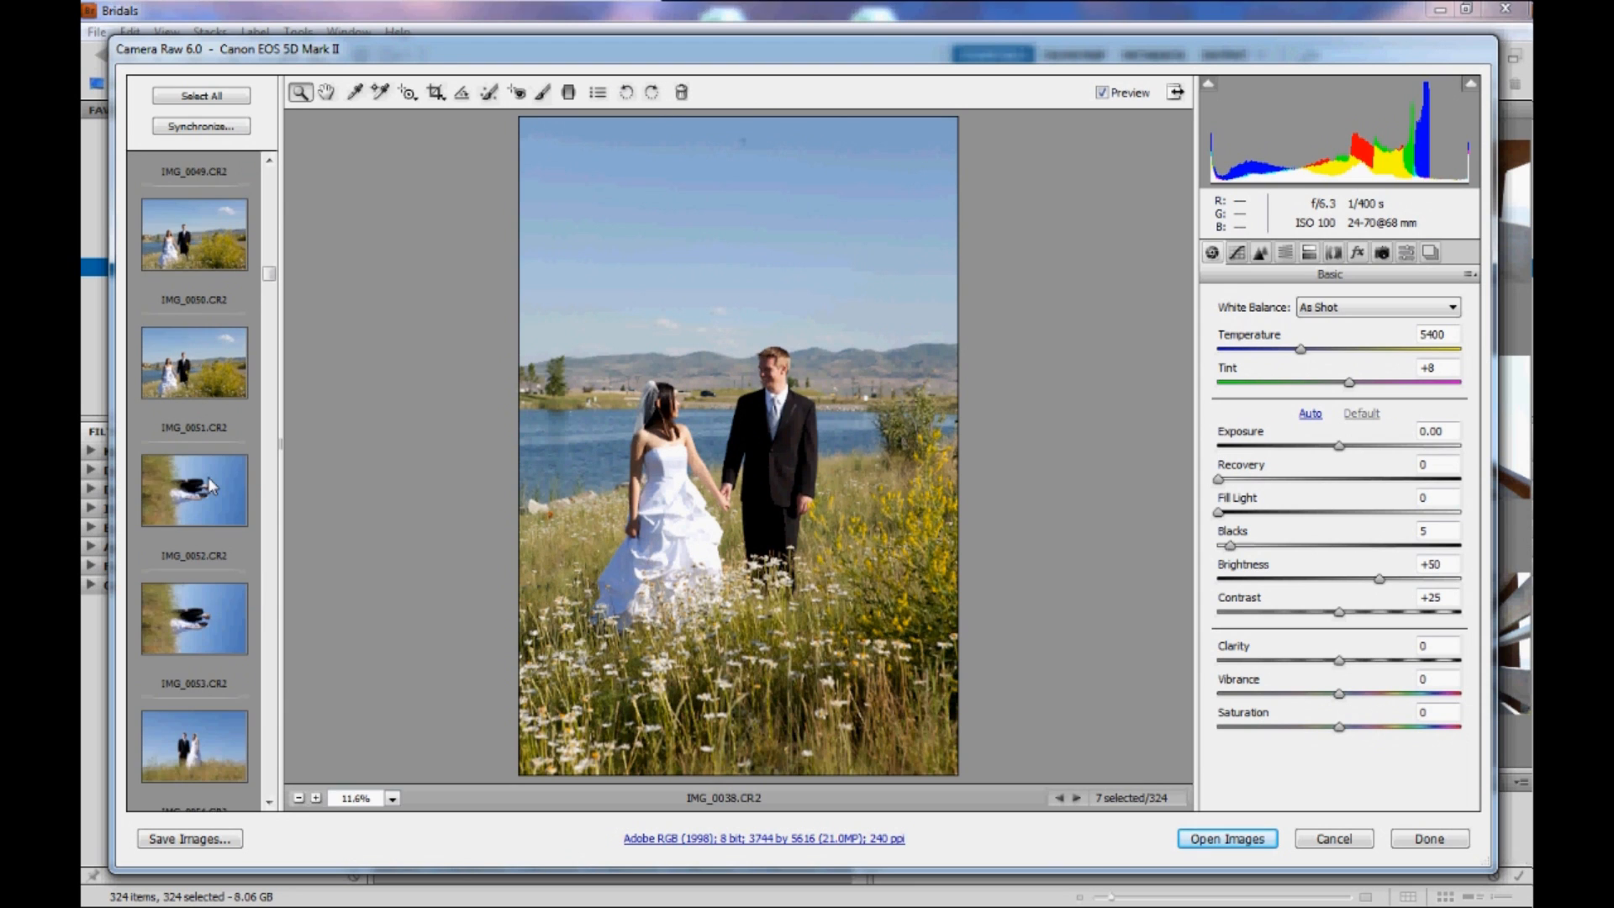
scroll(212, 486, down, 3)
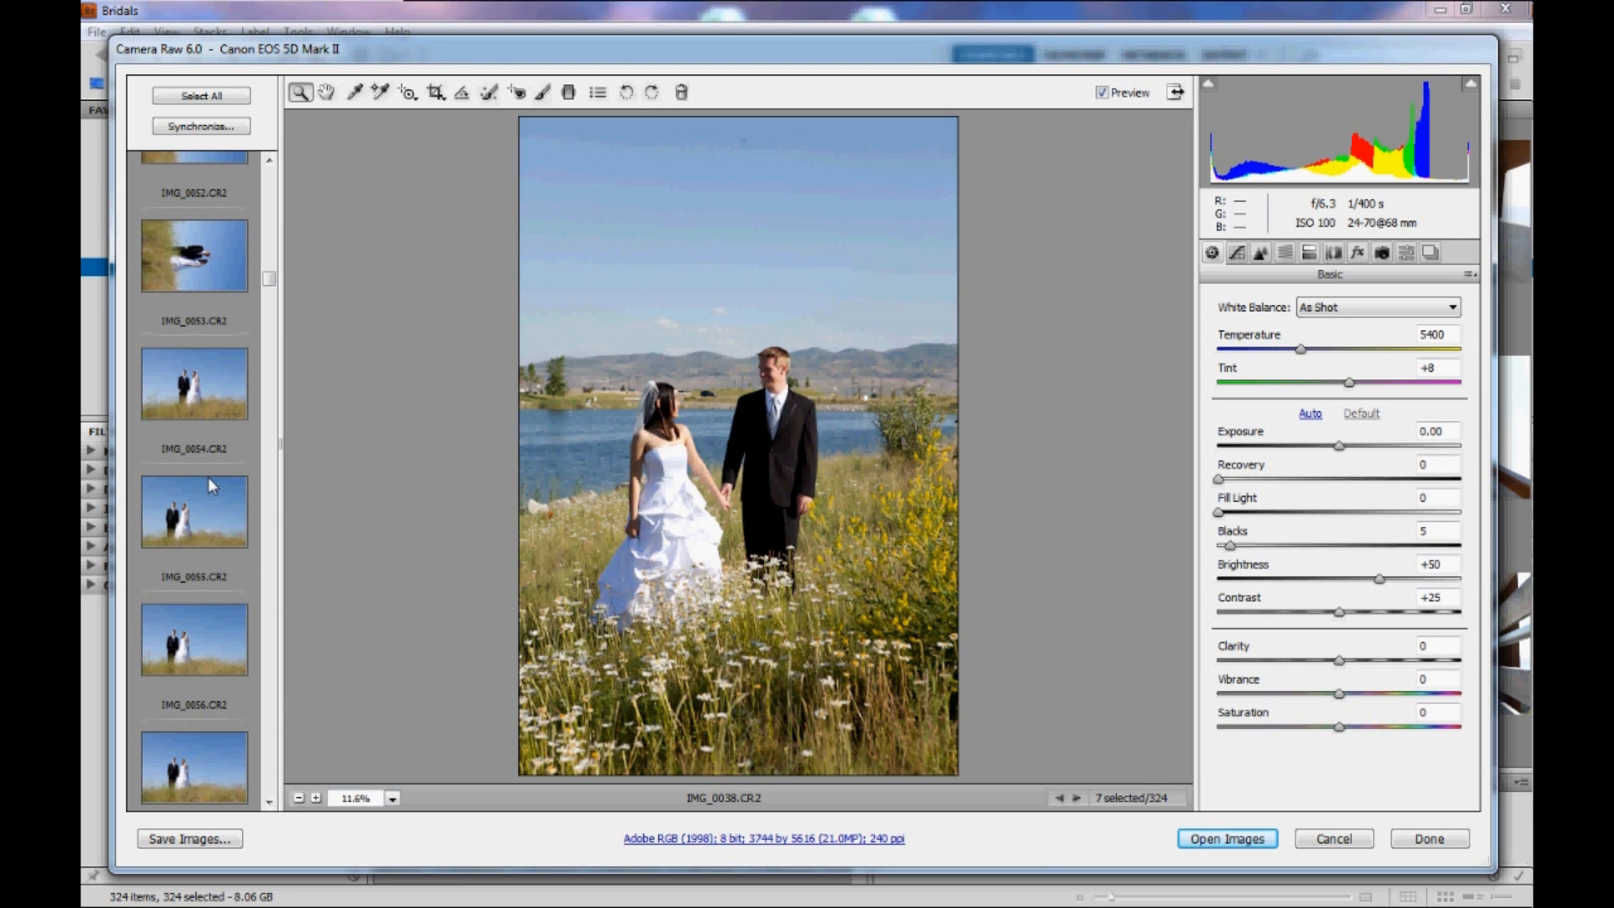
scroll(212, 486, down, 15)
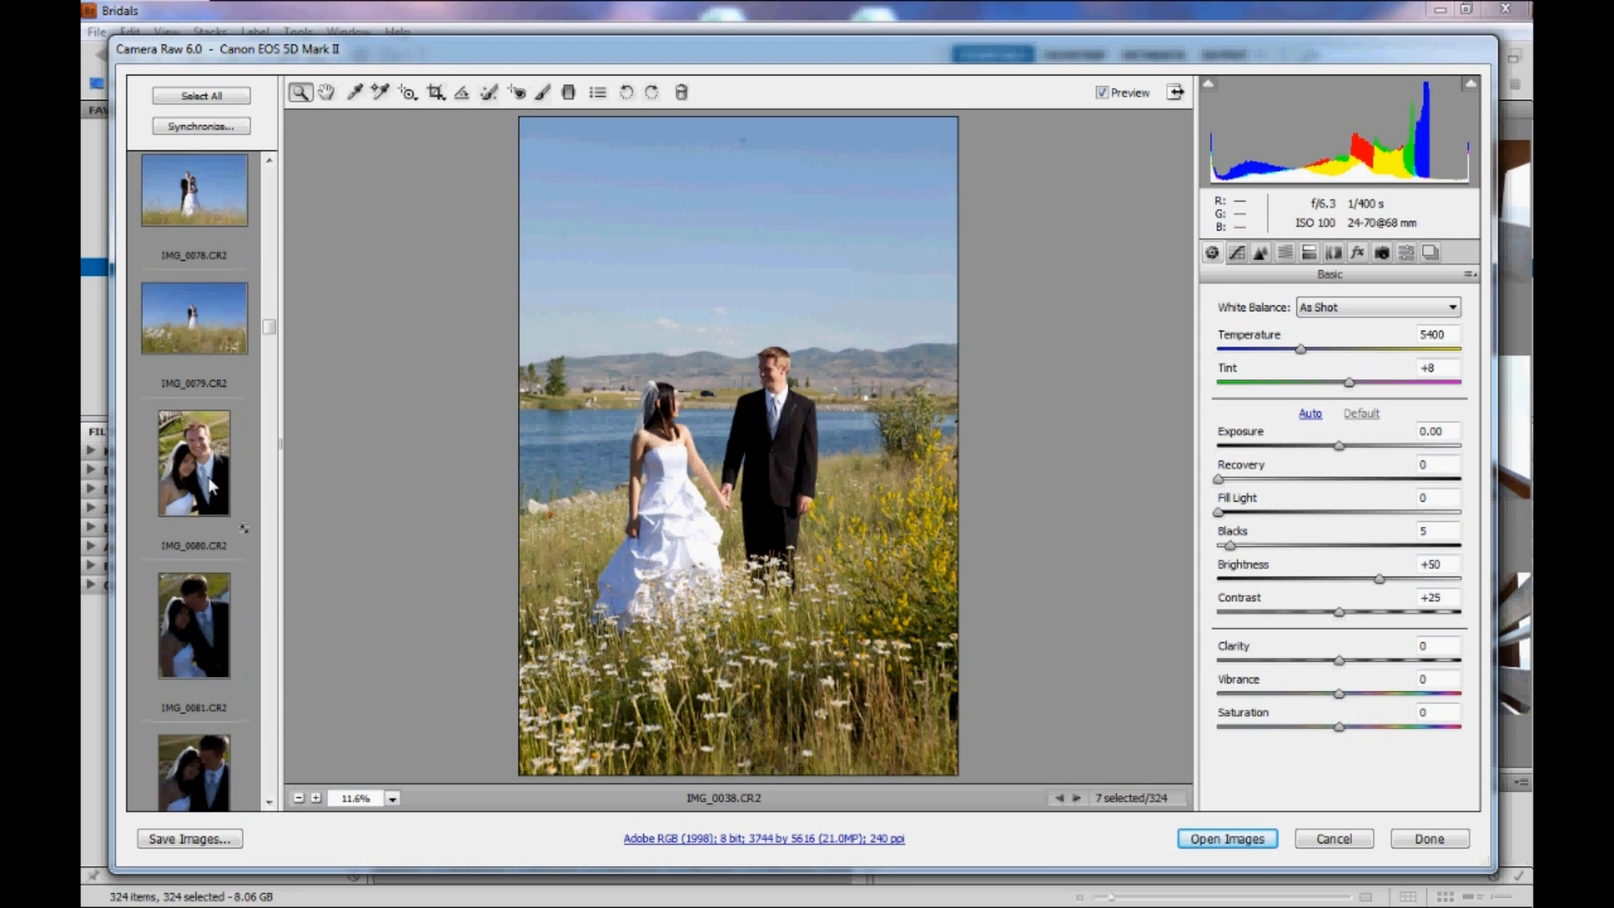
scroll(211, 485, down, 1)
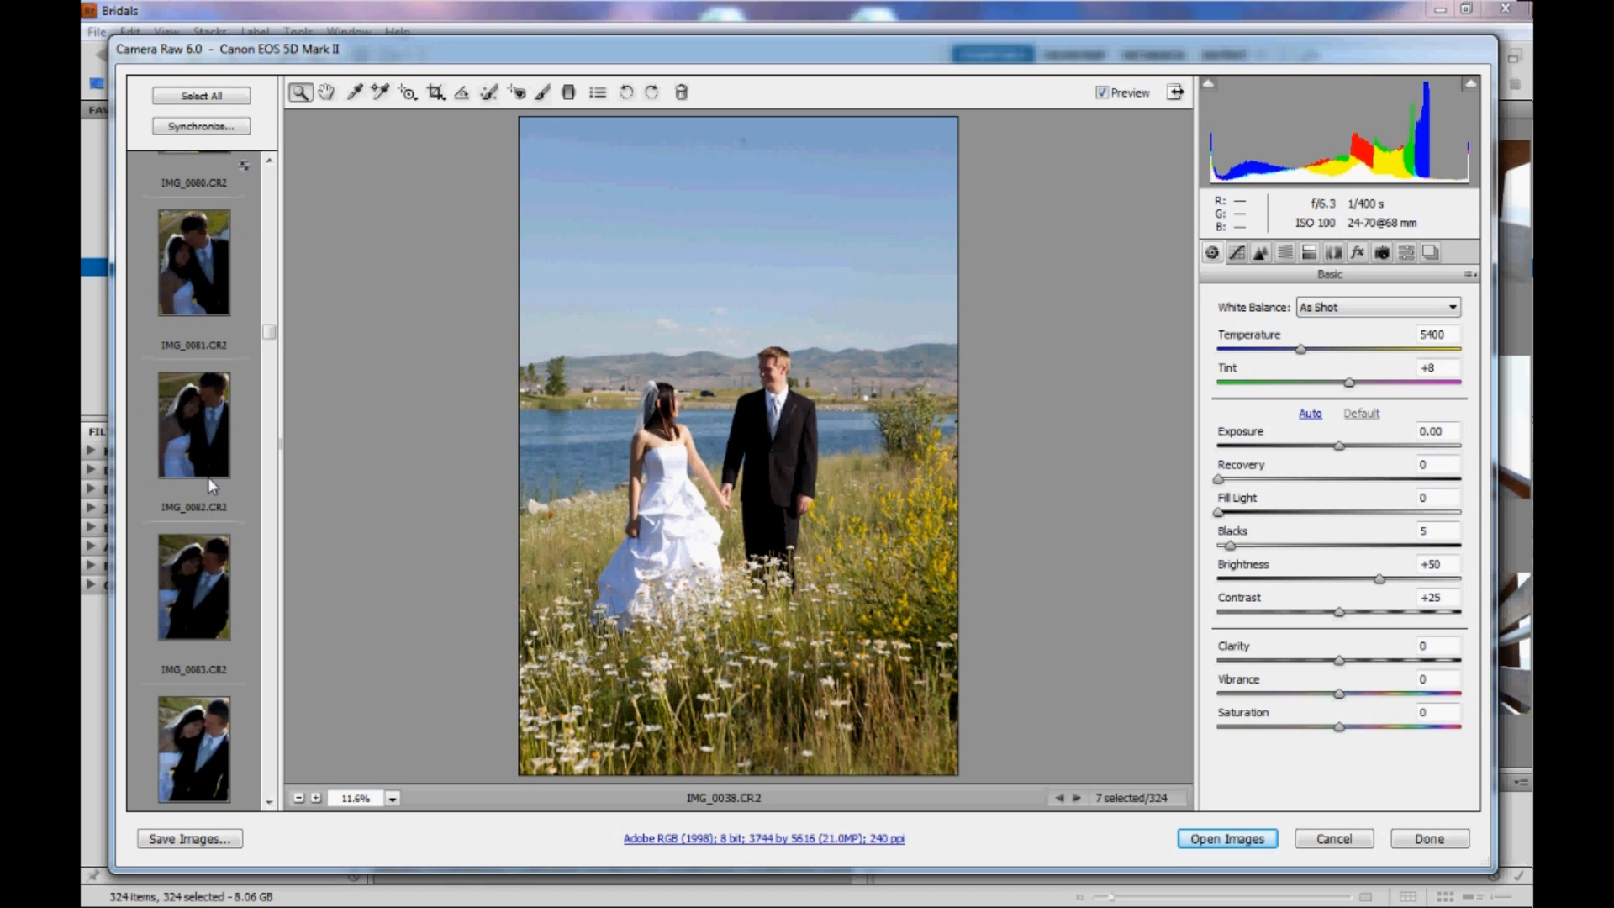
click(195, 295)
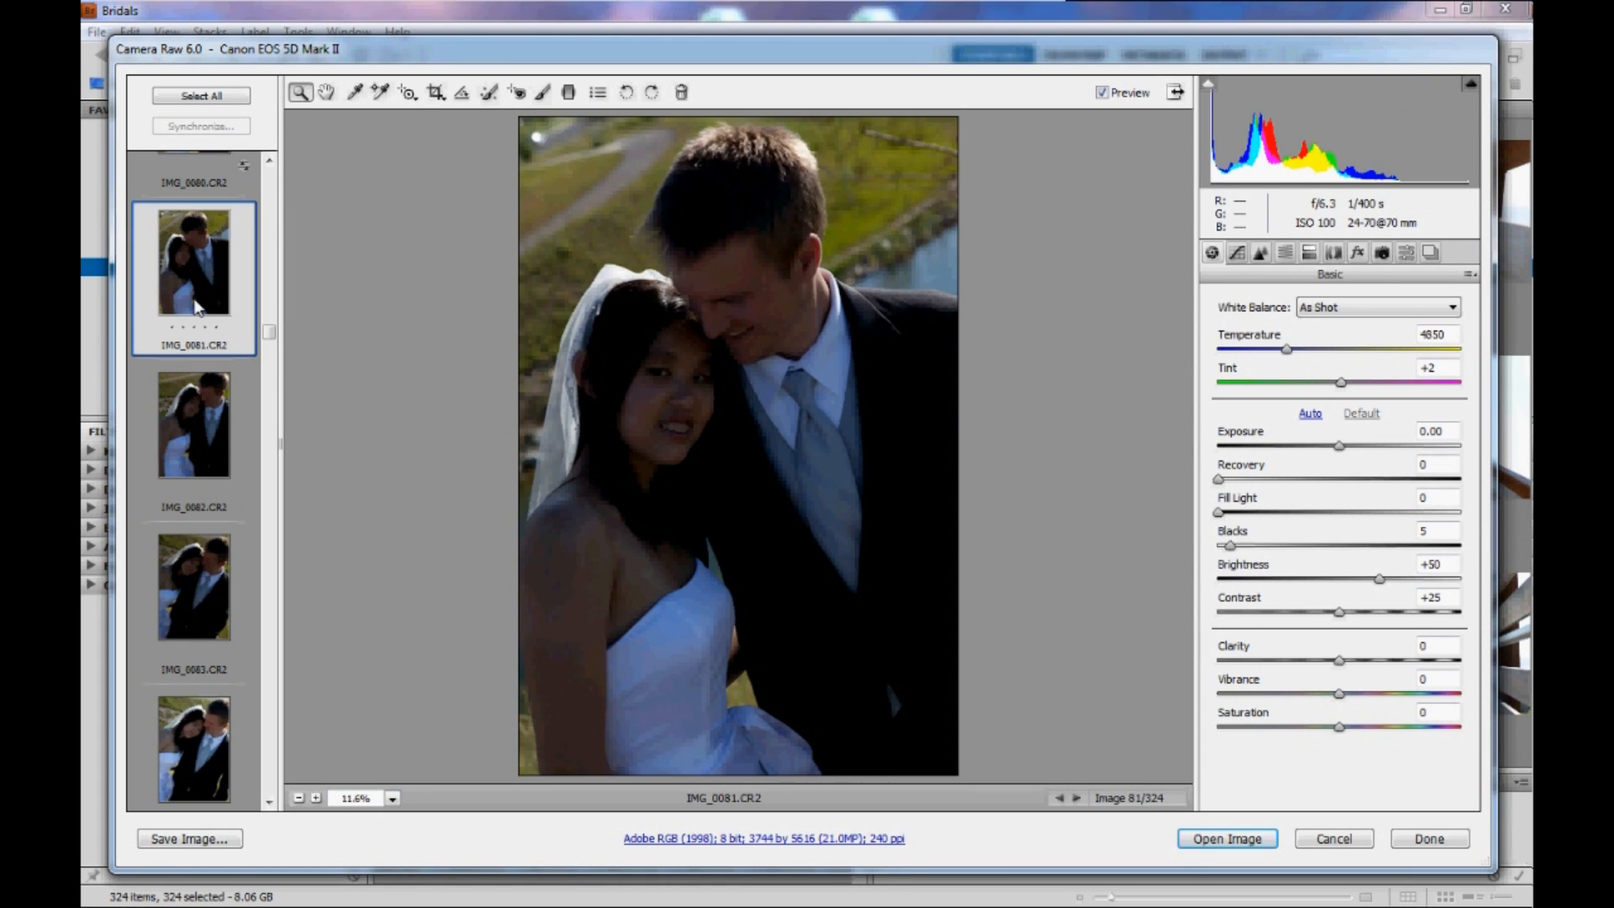
shift+click(209, 592)
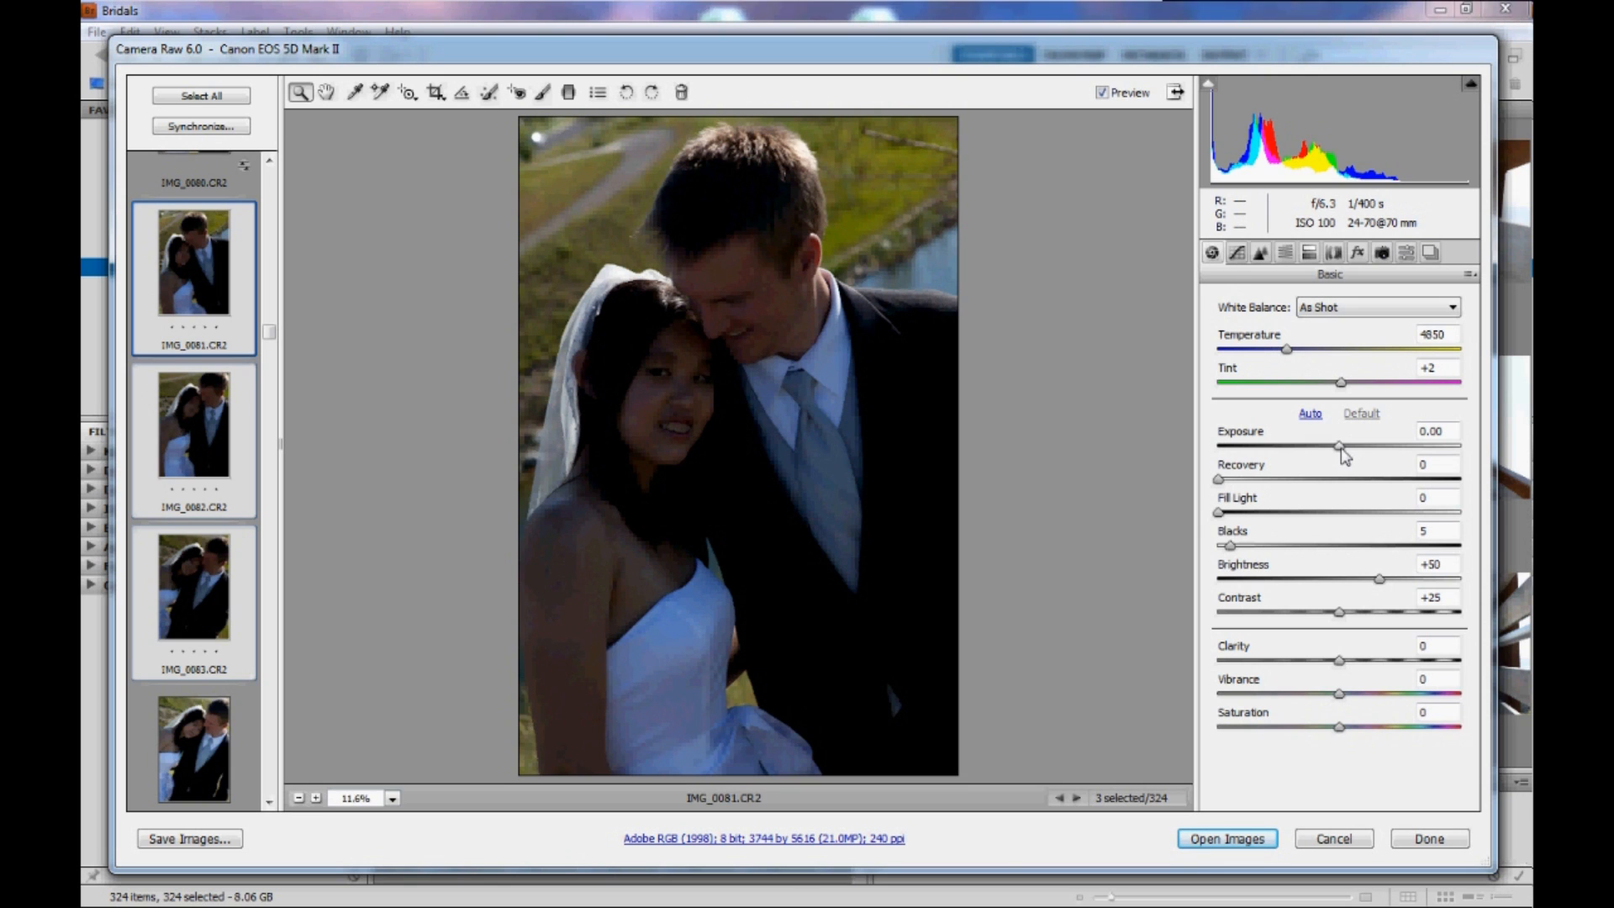
drag(1340, 448, 1402, 448)
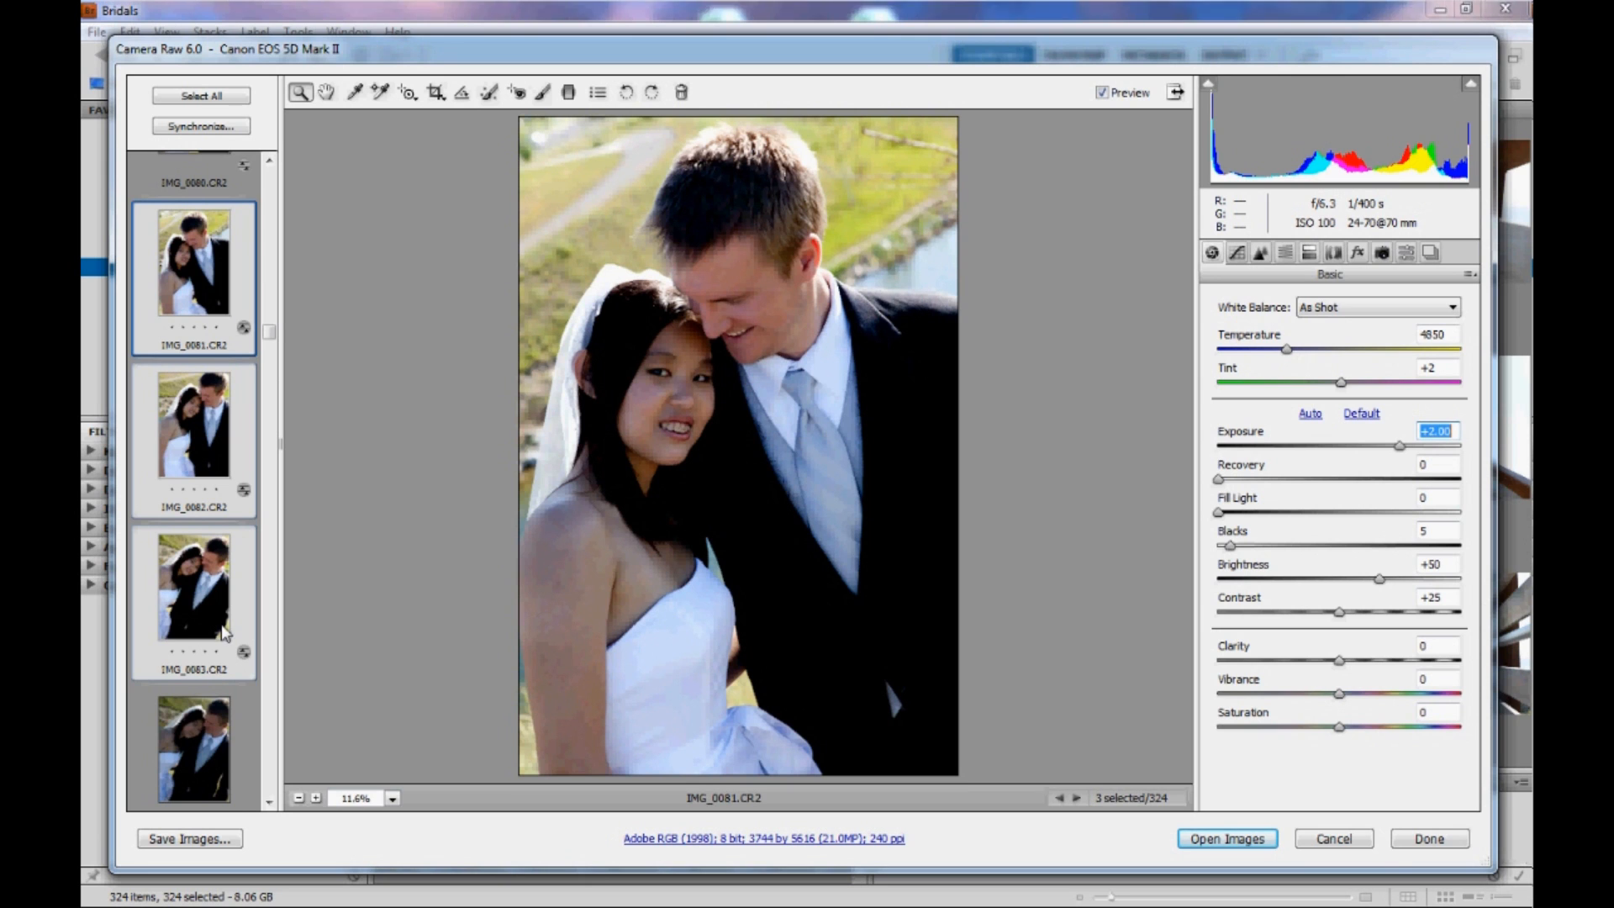
- Rotate photos IMG_0096 through IMG_0100 together by 90 degrees counterclockwise
scroll(223, 632, down, 5)
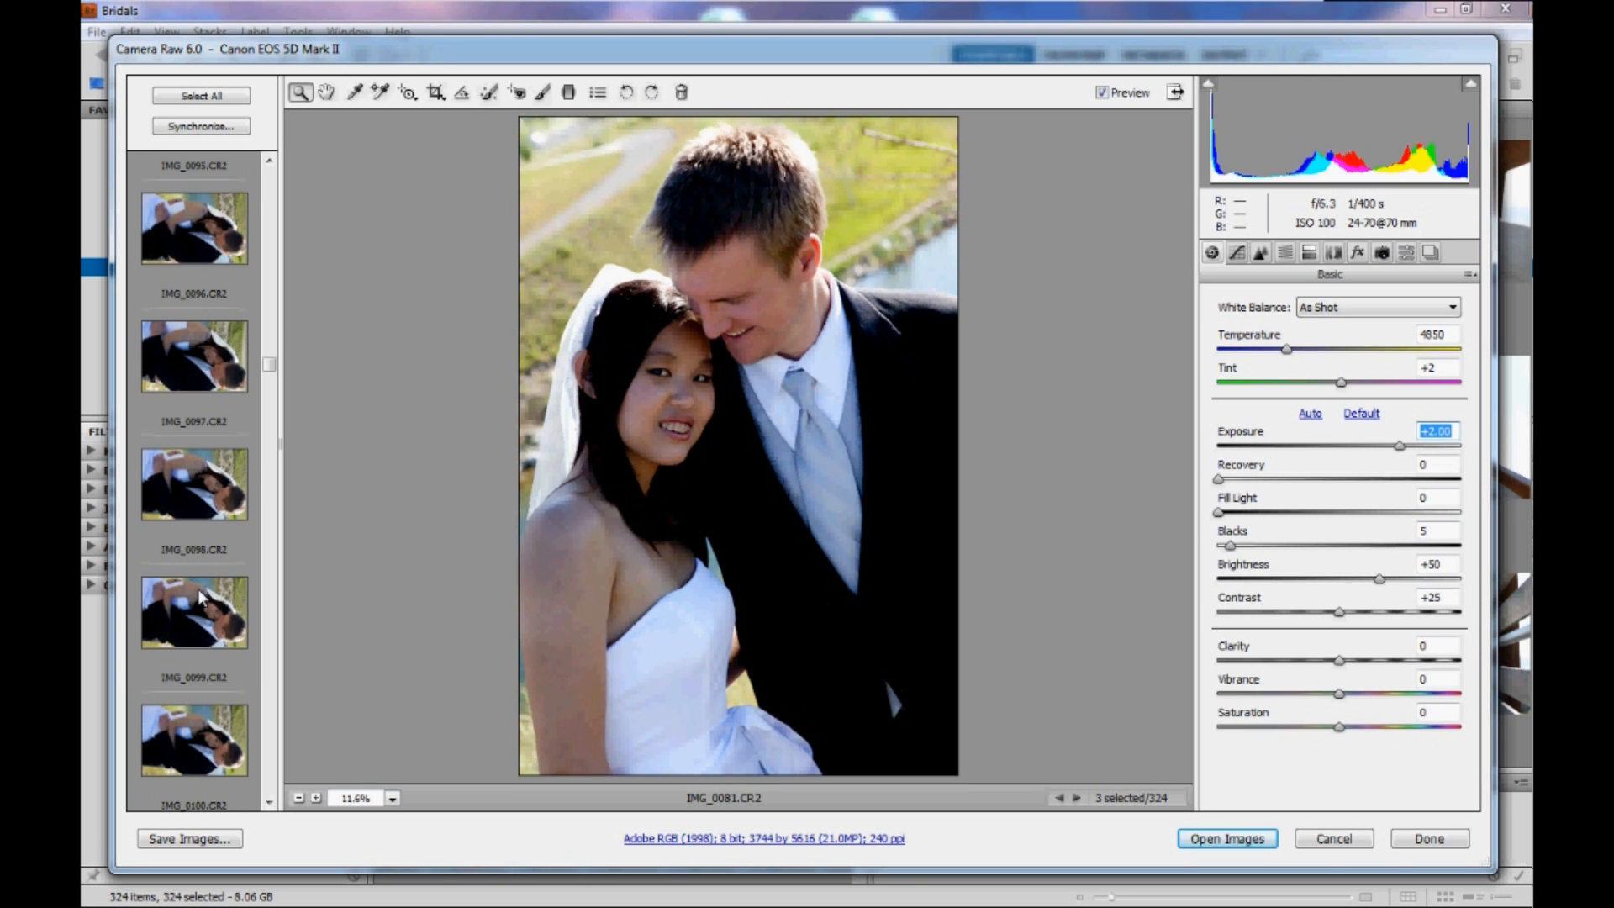
click(194, 229)
shift+click(206, 747)
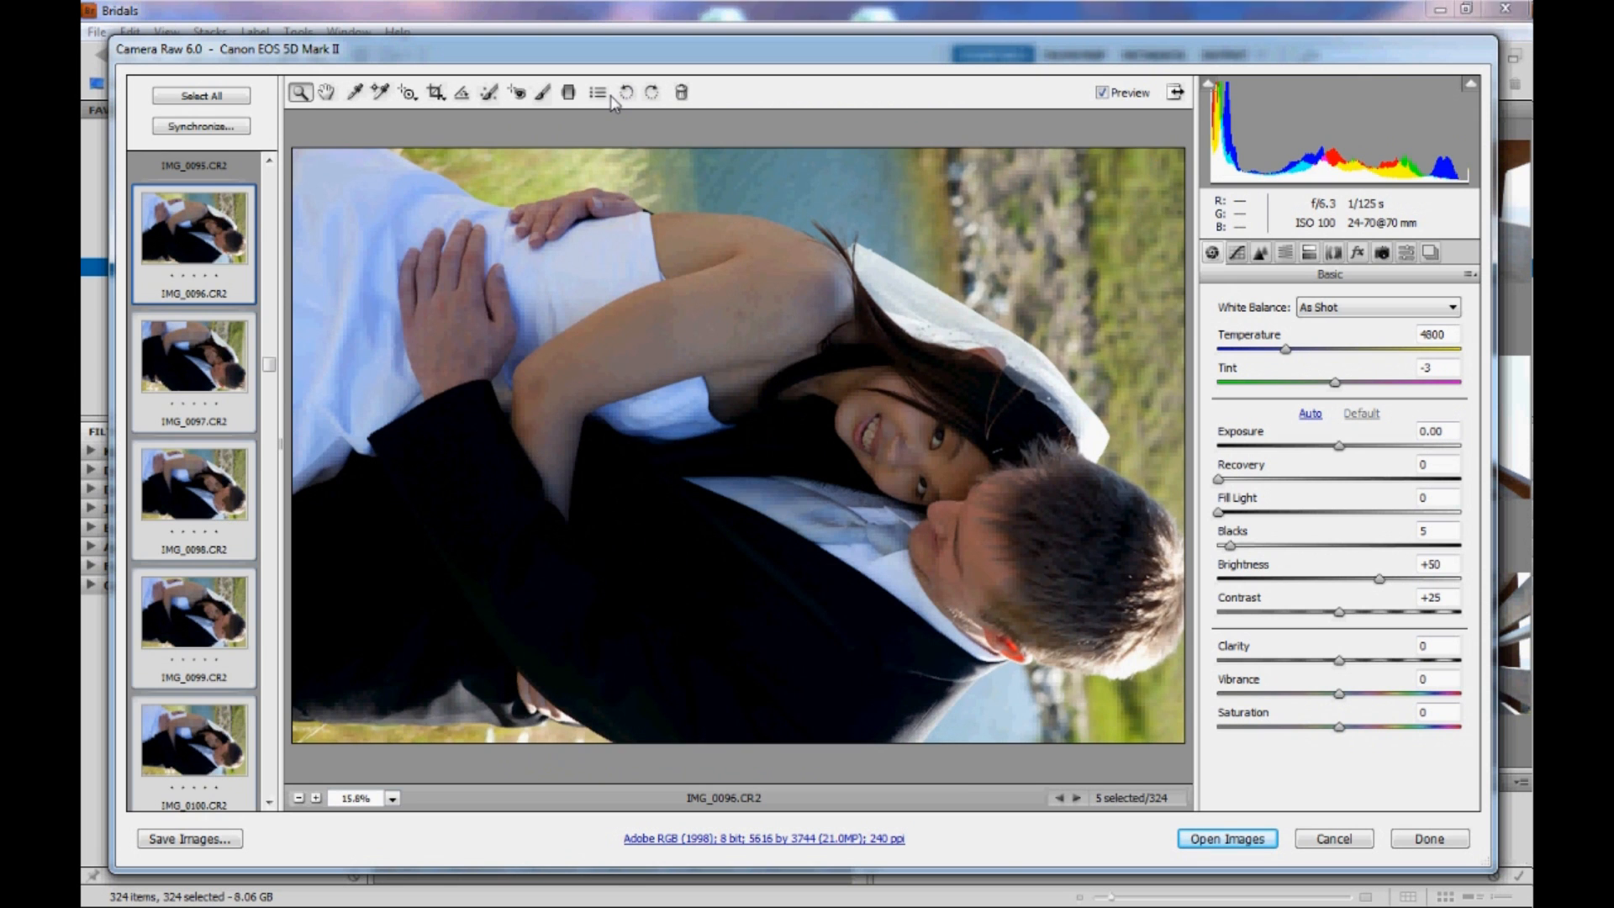
click(631, 94)
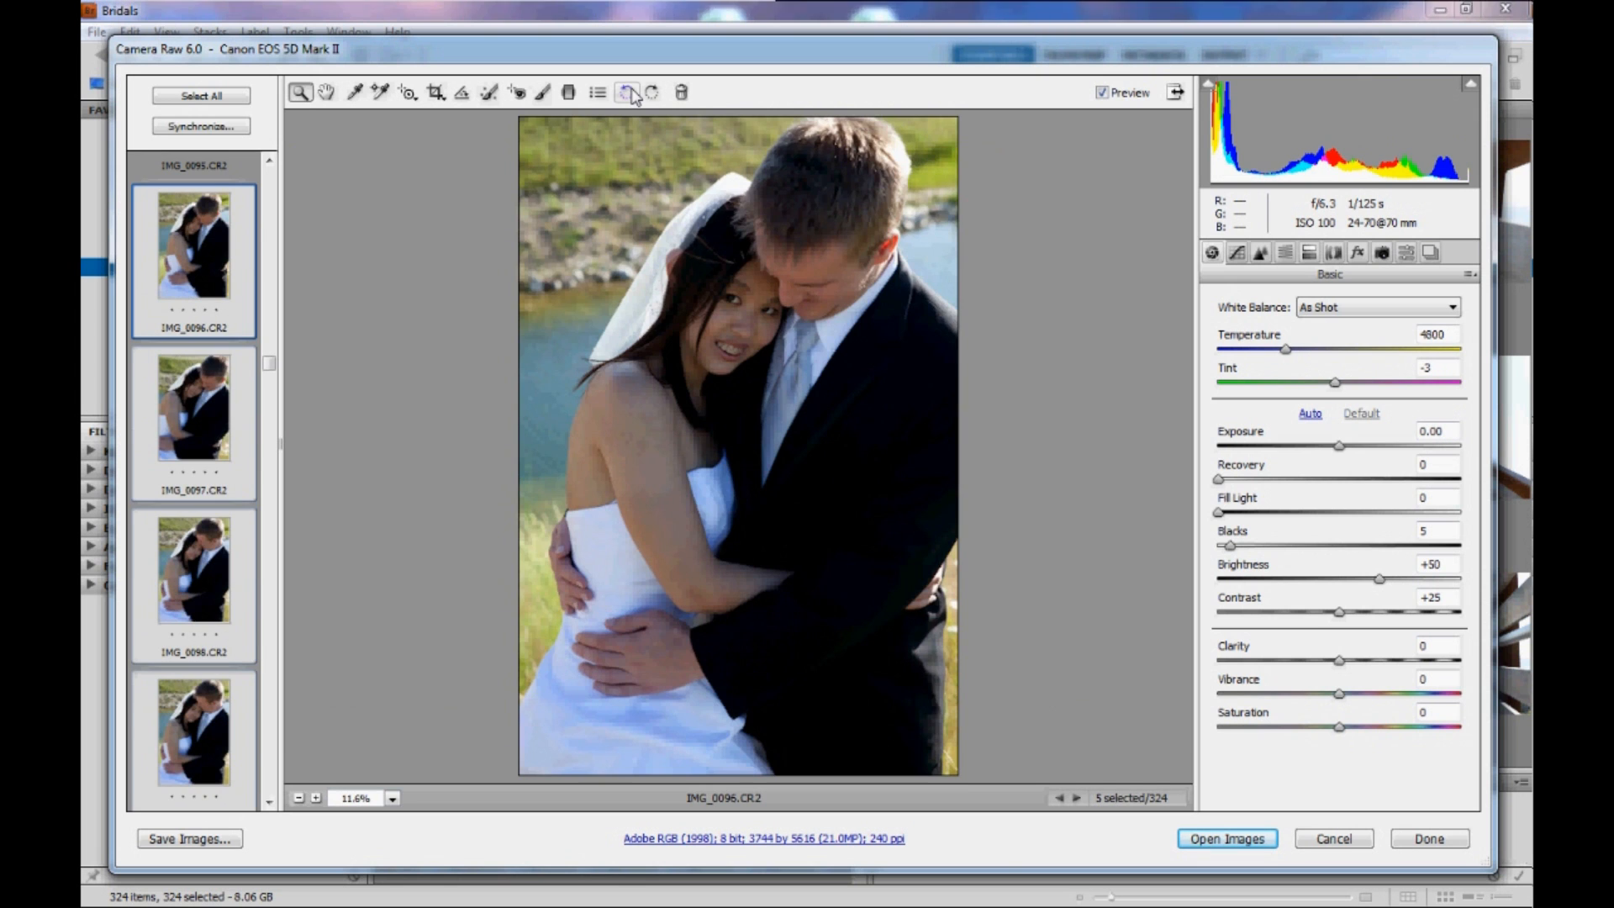
- Set IMG_0096's Fill Light to 20 and synchronize only its Basic settings, without Post Crop Vignetting, to IMG_0097 through IMG_0099
click(227, 301)
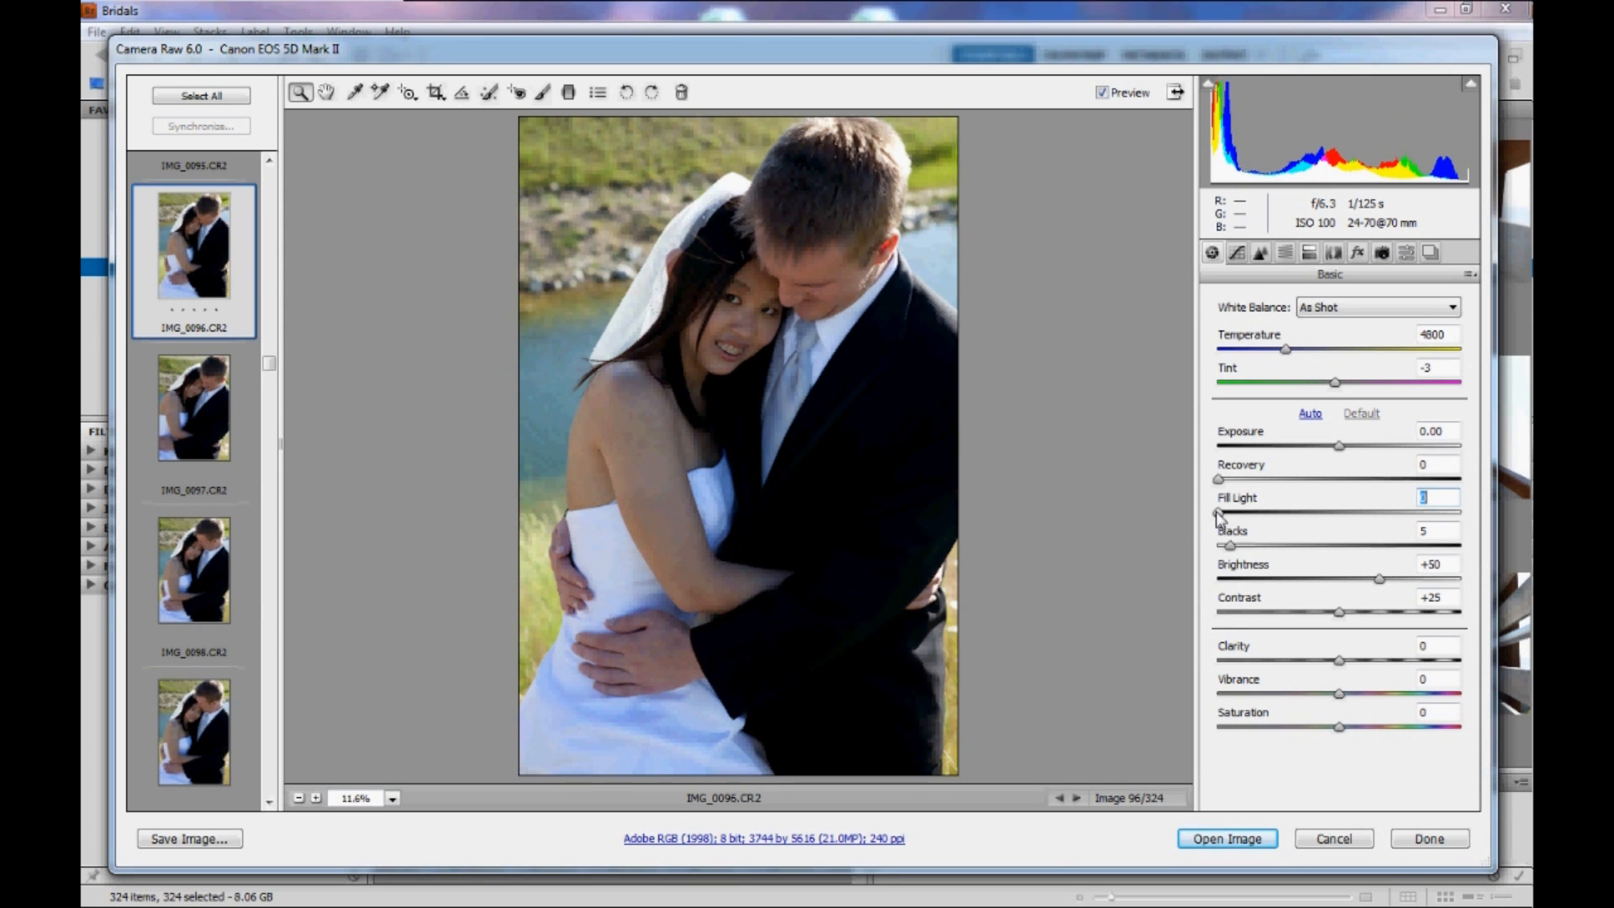
drag(1219, 518, 1268, 521)
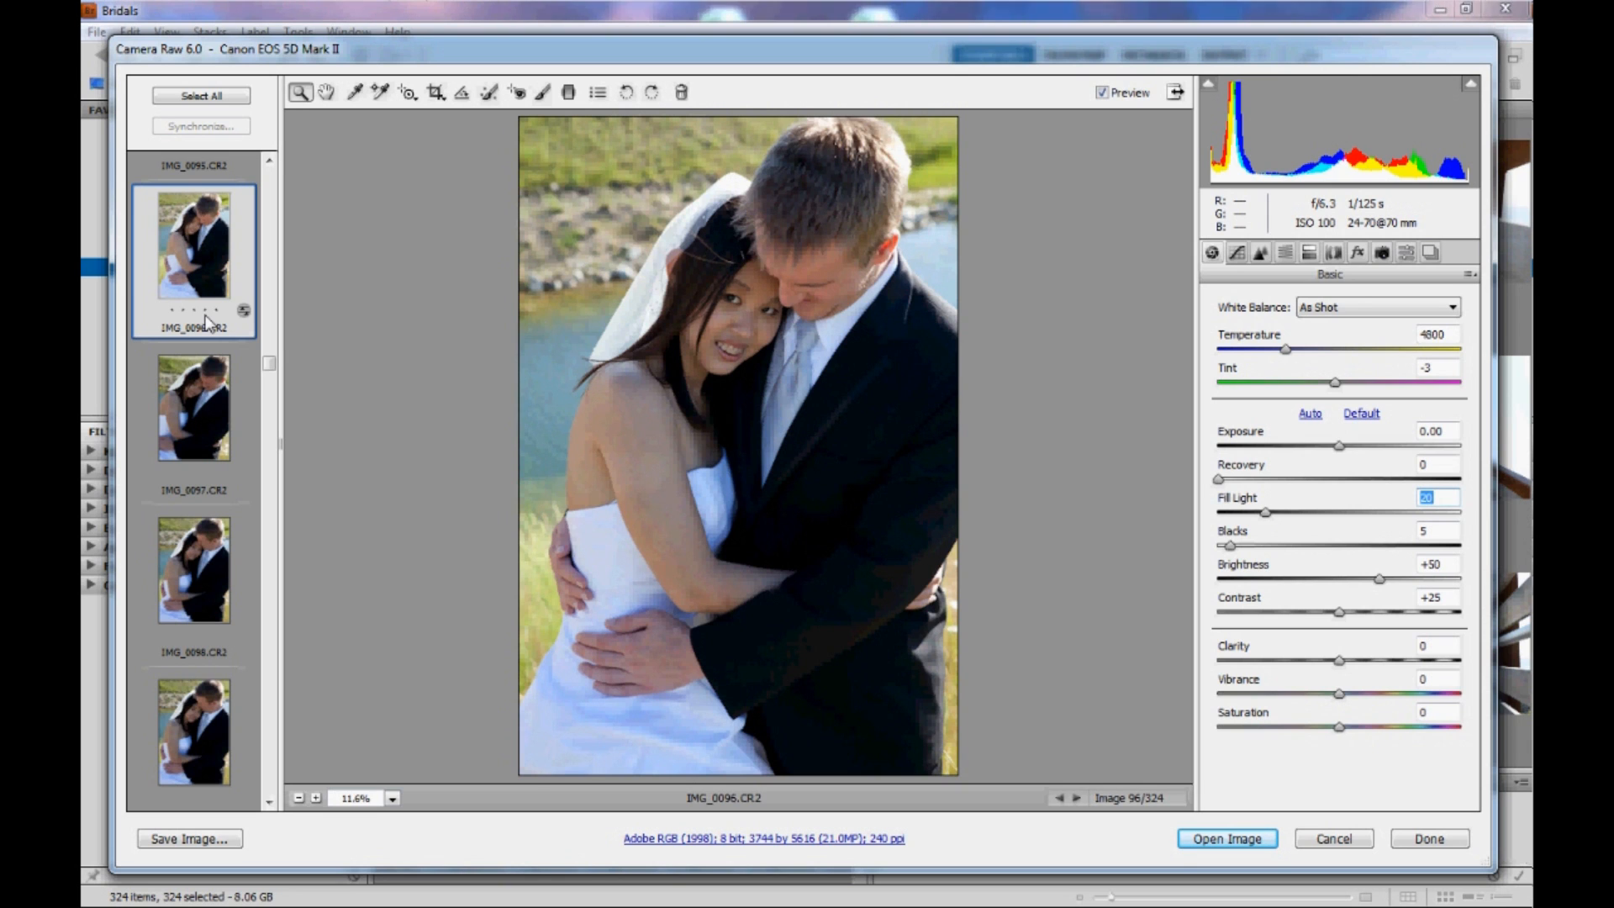
key(shift)
shift+click(188, 768)
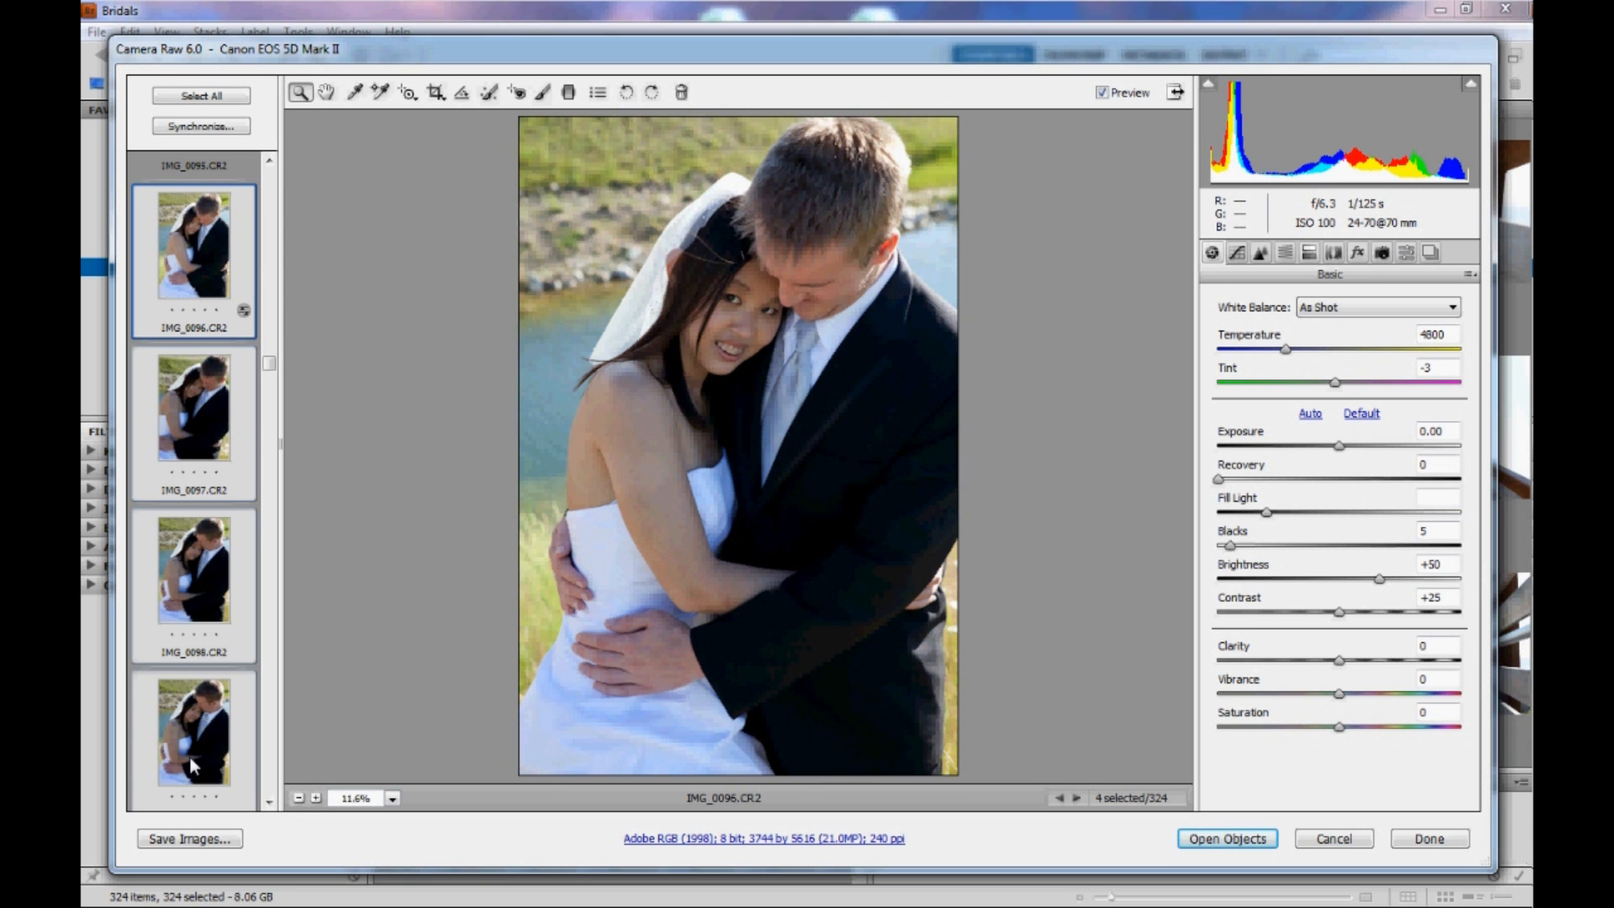
click(178, 134)
drag(389, 148, 1081, 158)
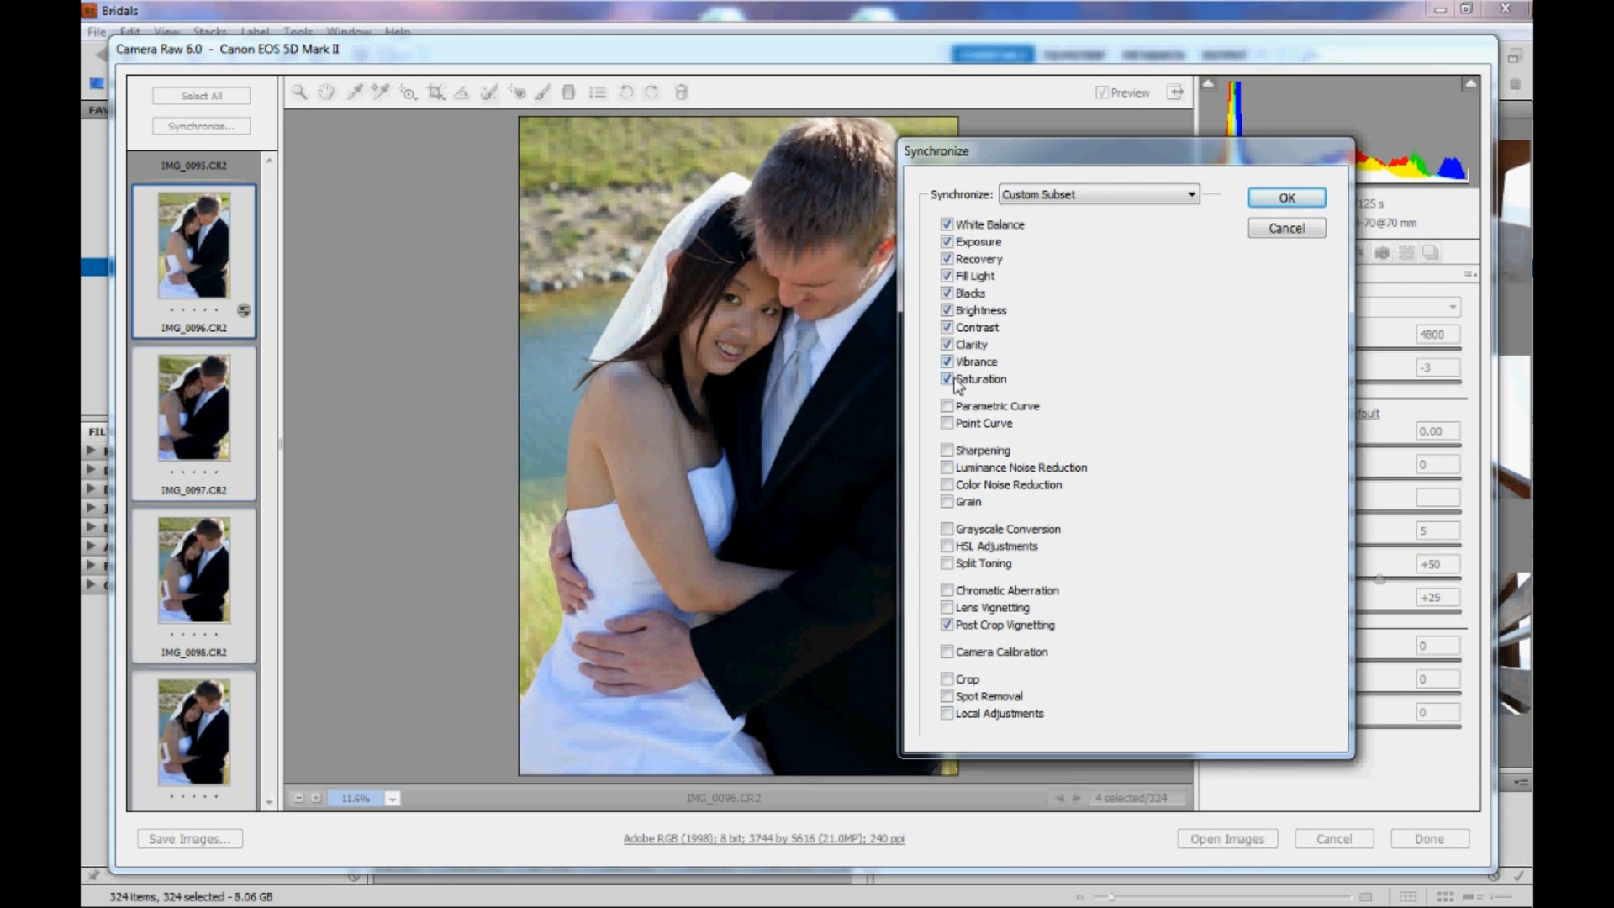
click(948, 625)
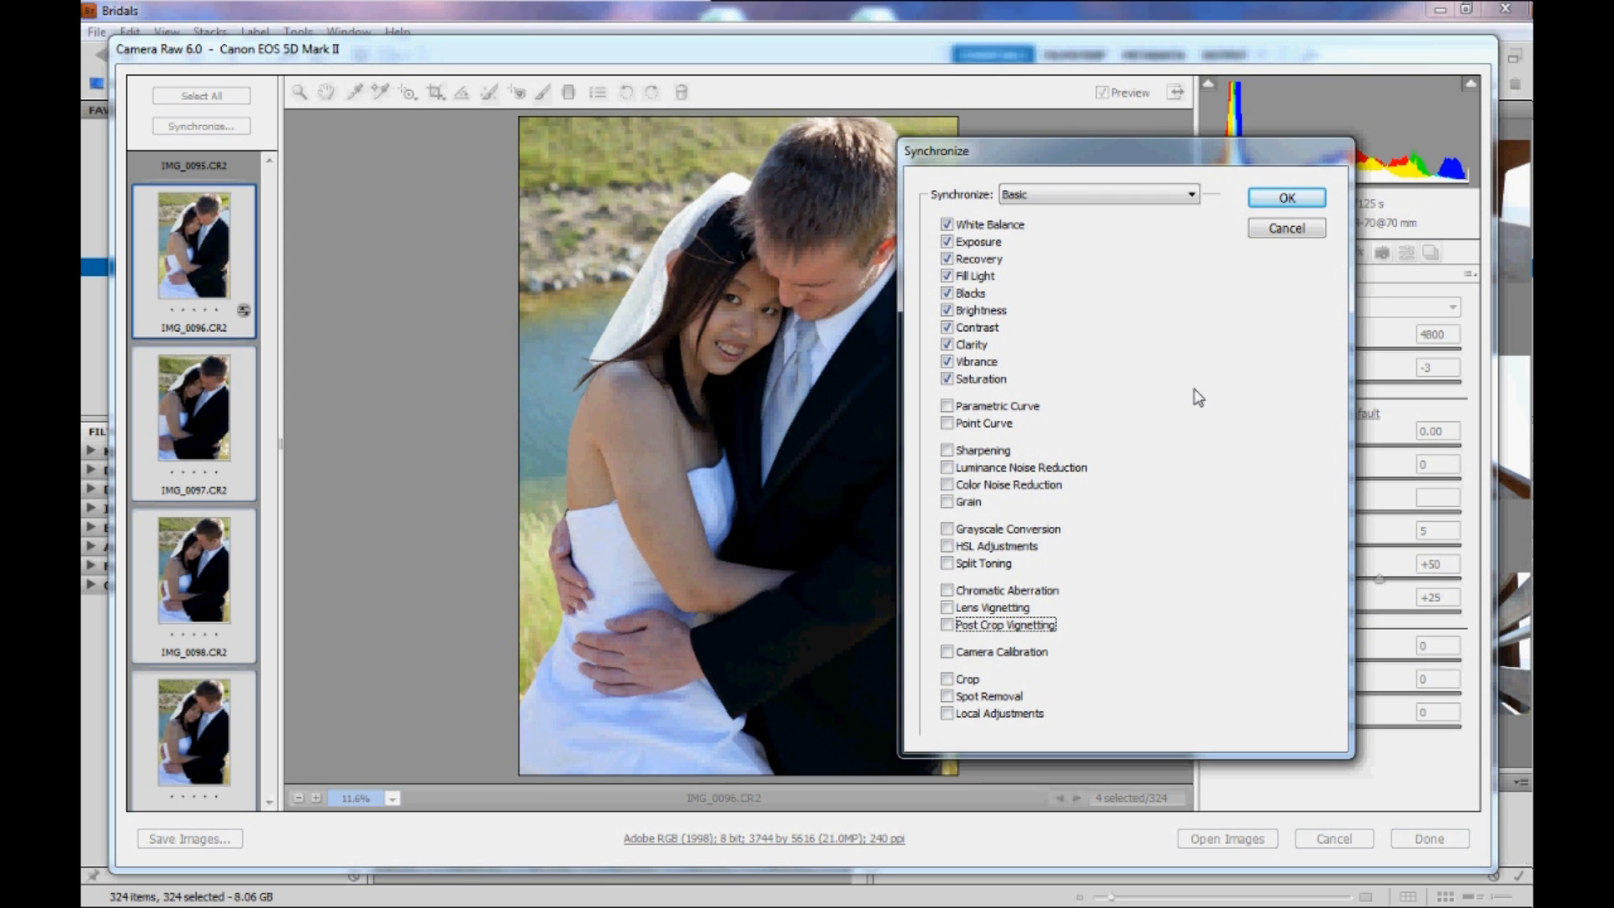
click(1286, 198)
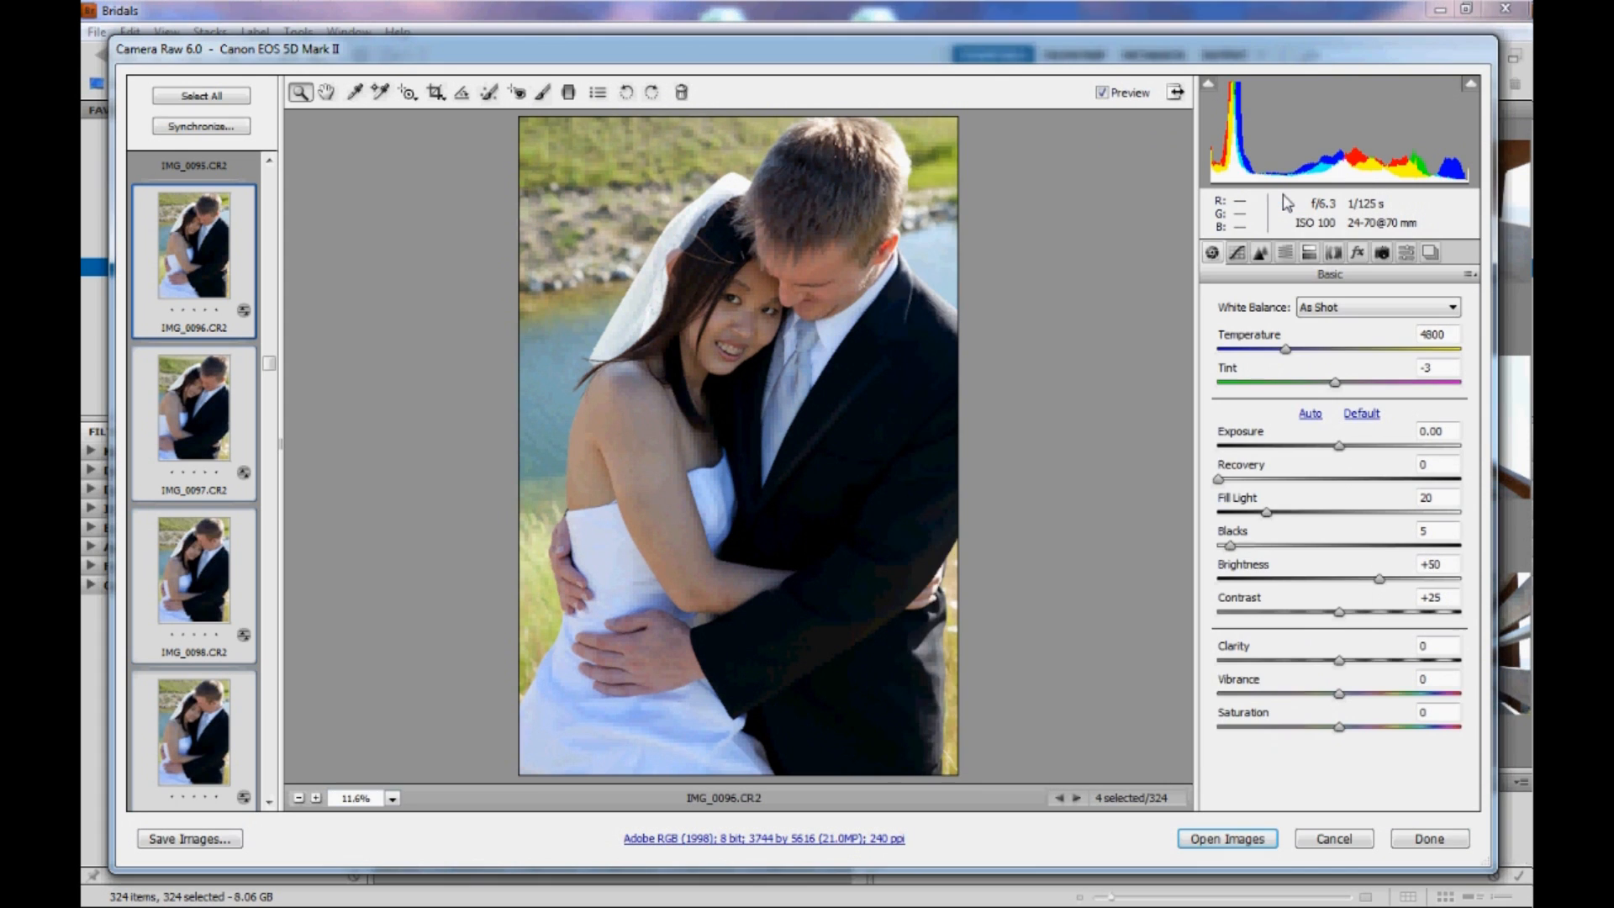
click(225, 465)
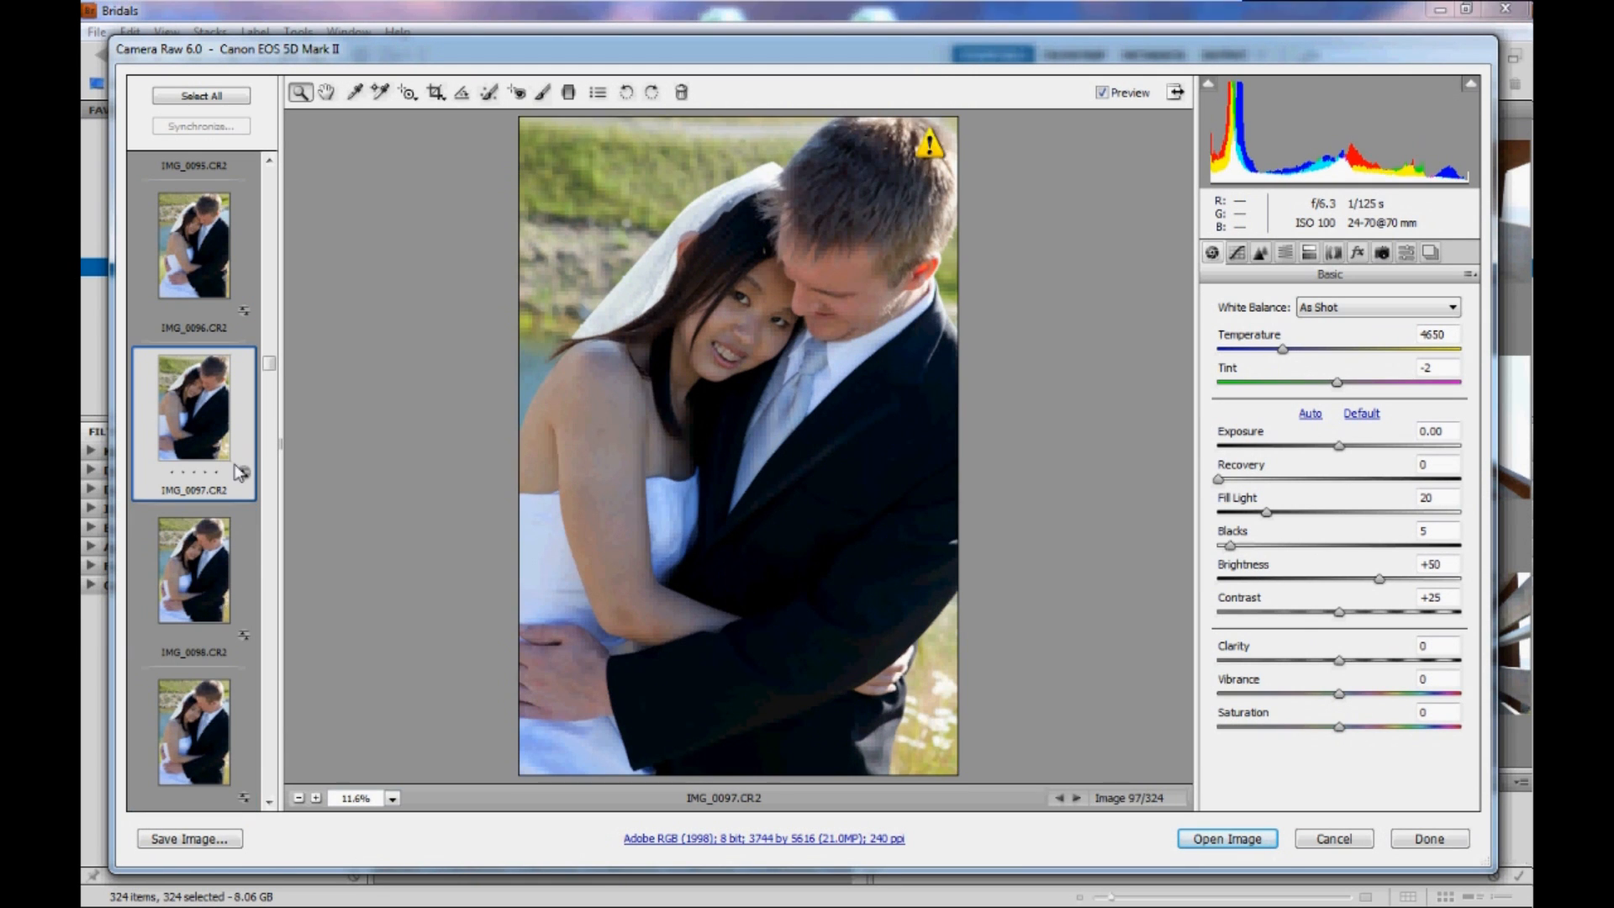
click(223, 599)
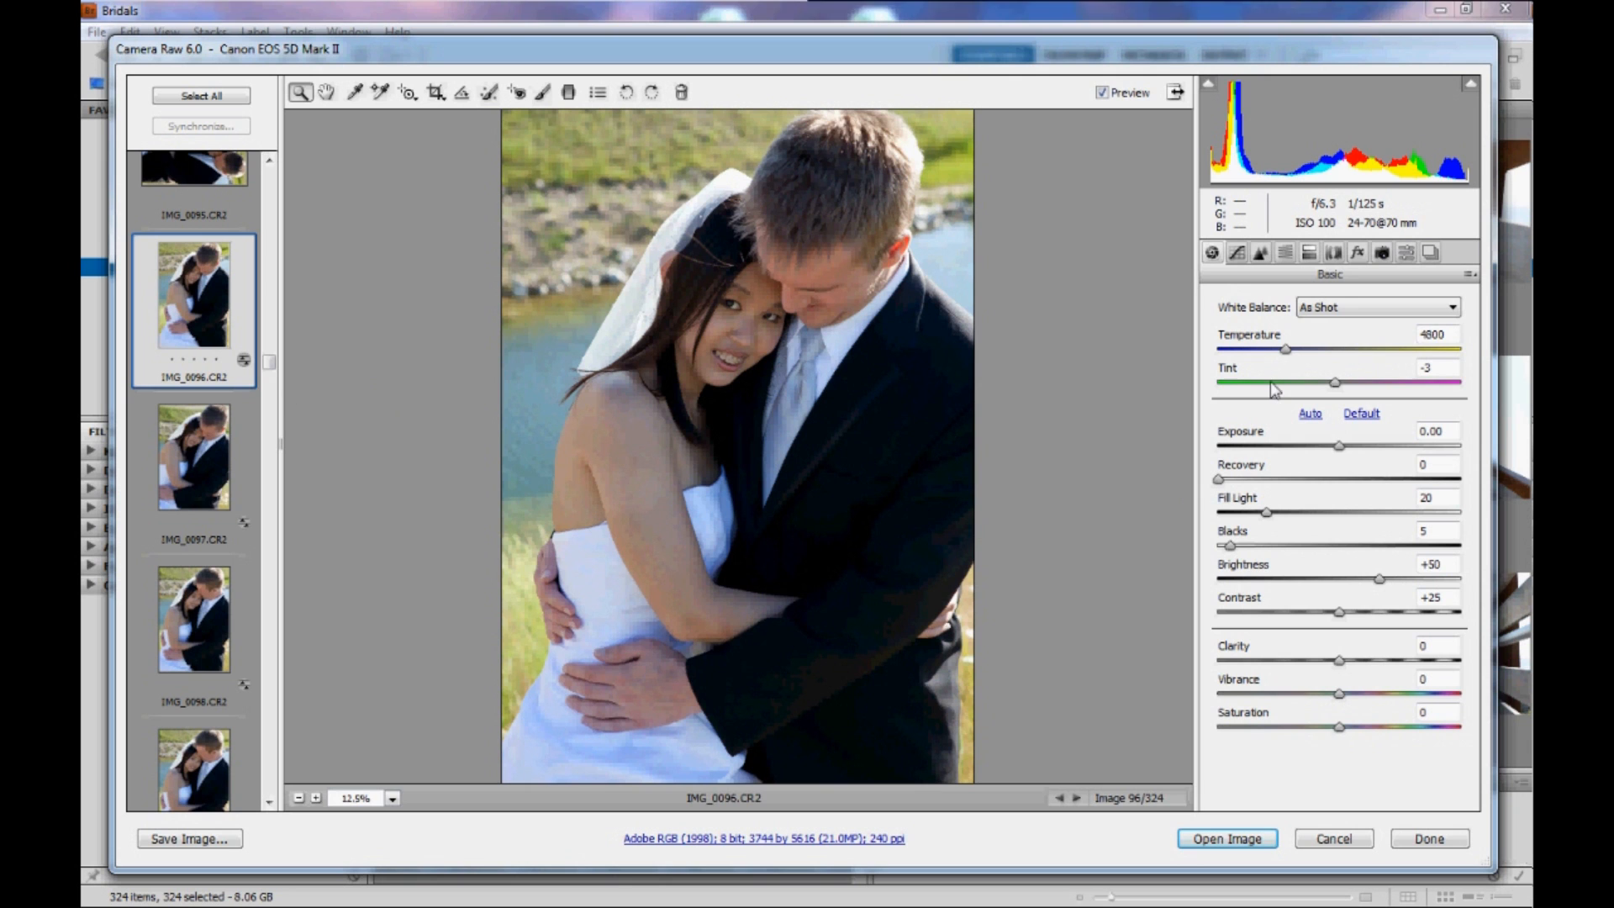
- Set Fill Light to 5 and Recovery to 38 on photo IMG_9837
scroll(204, 530, down, 10)
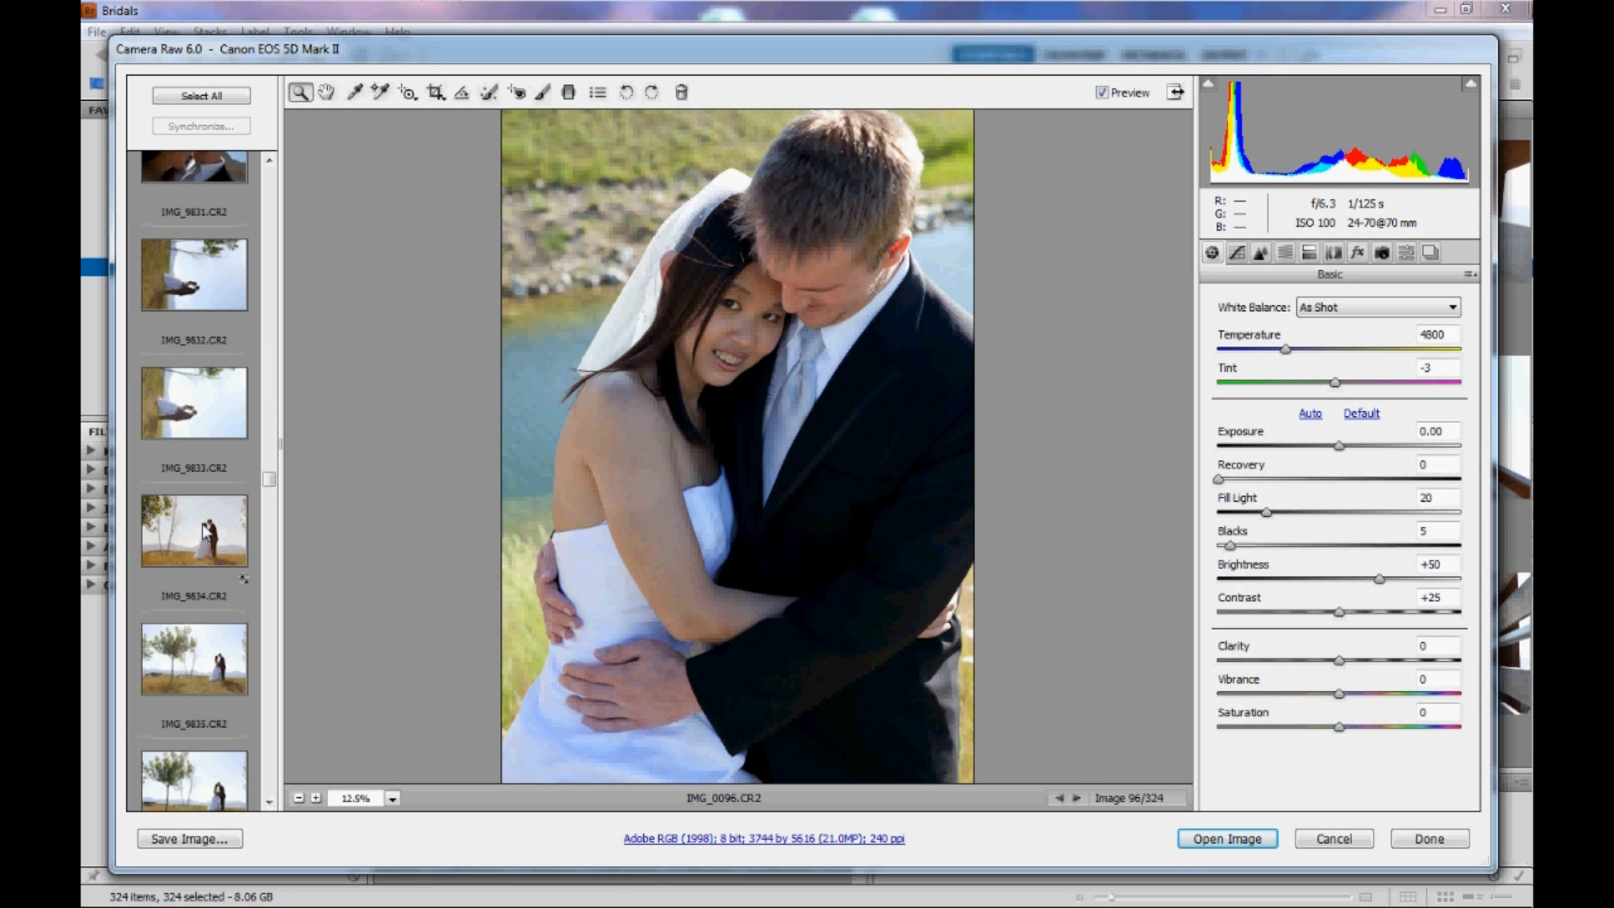
scroll(205, 530, down, 5)
click(213, 572)
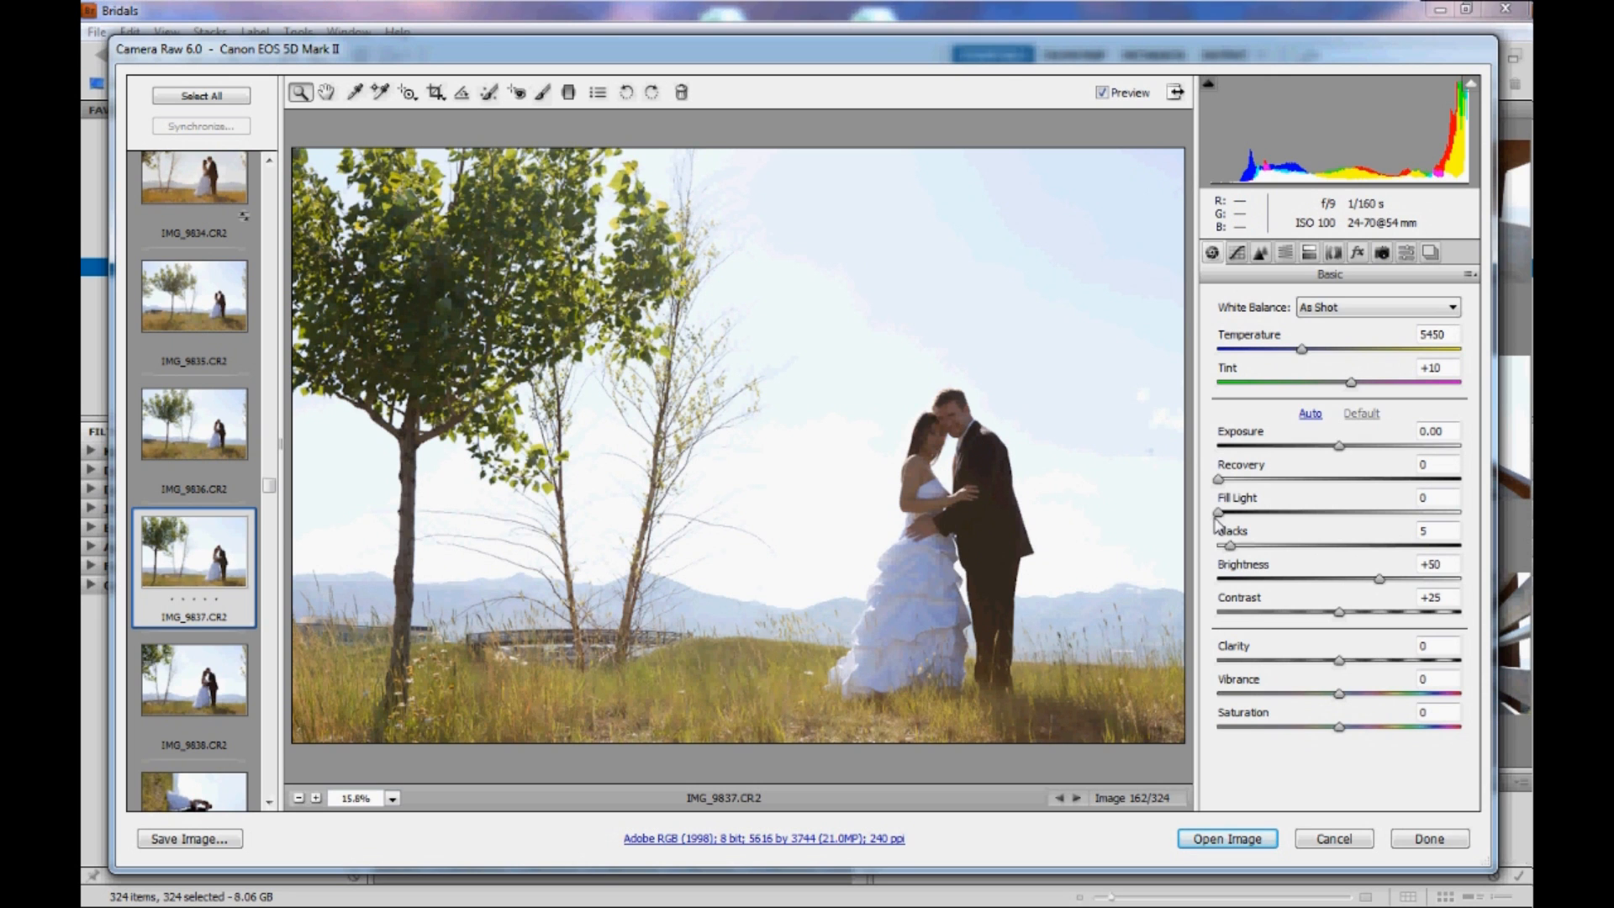
drag(1219, 512, 1229, 513)
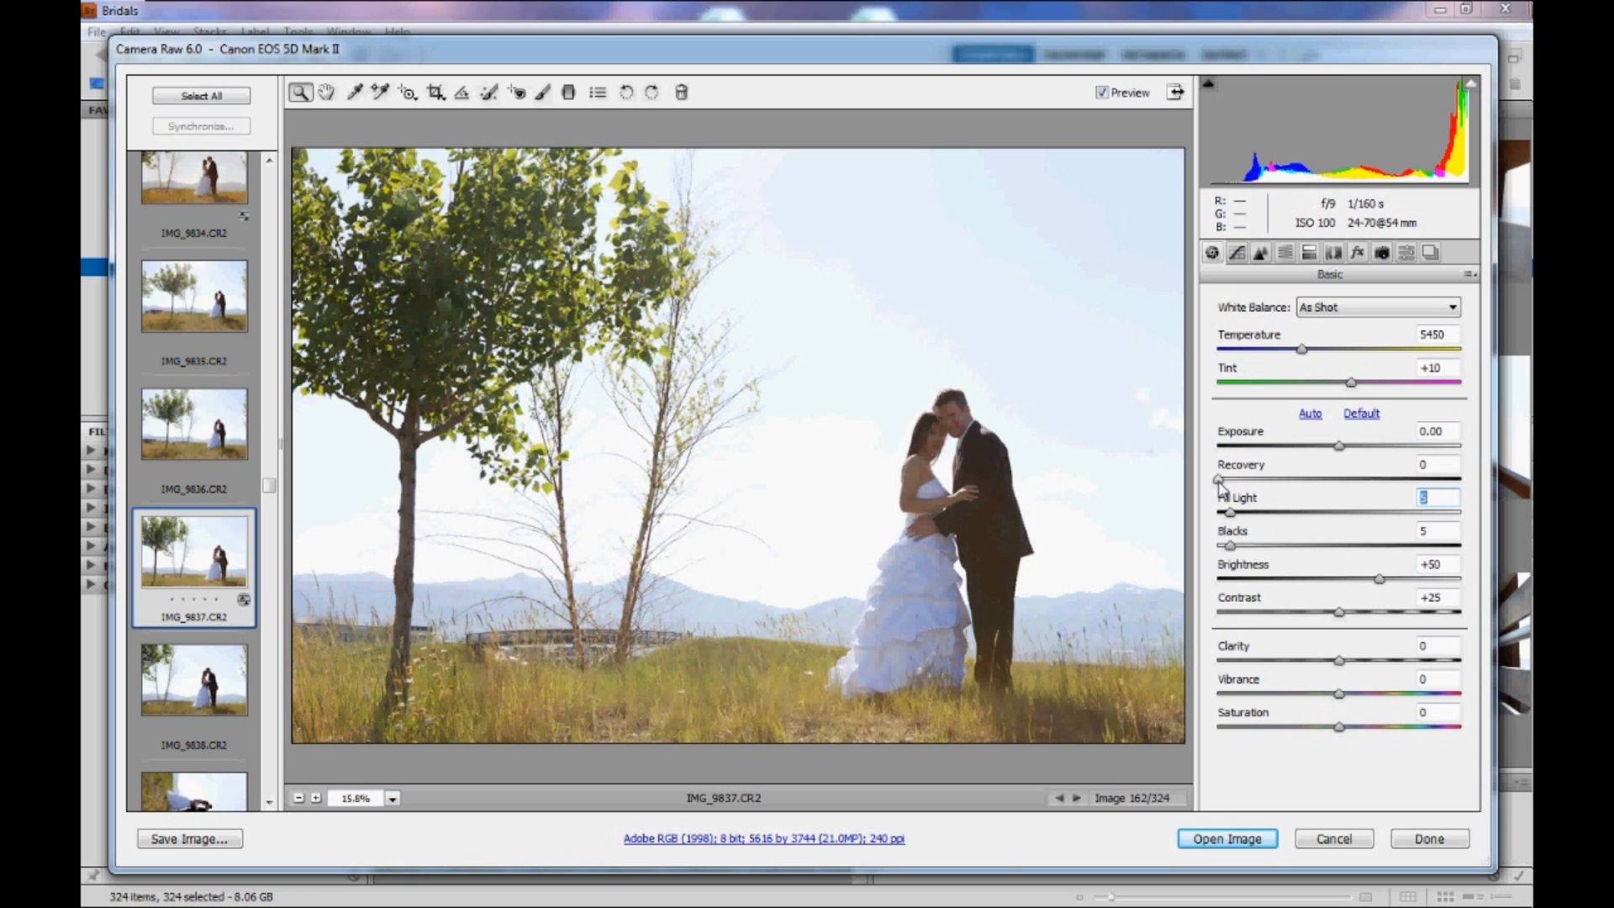
key(shift+Tab)
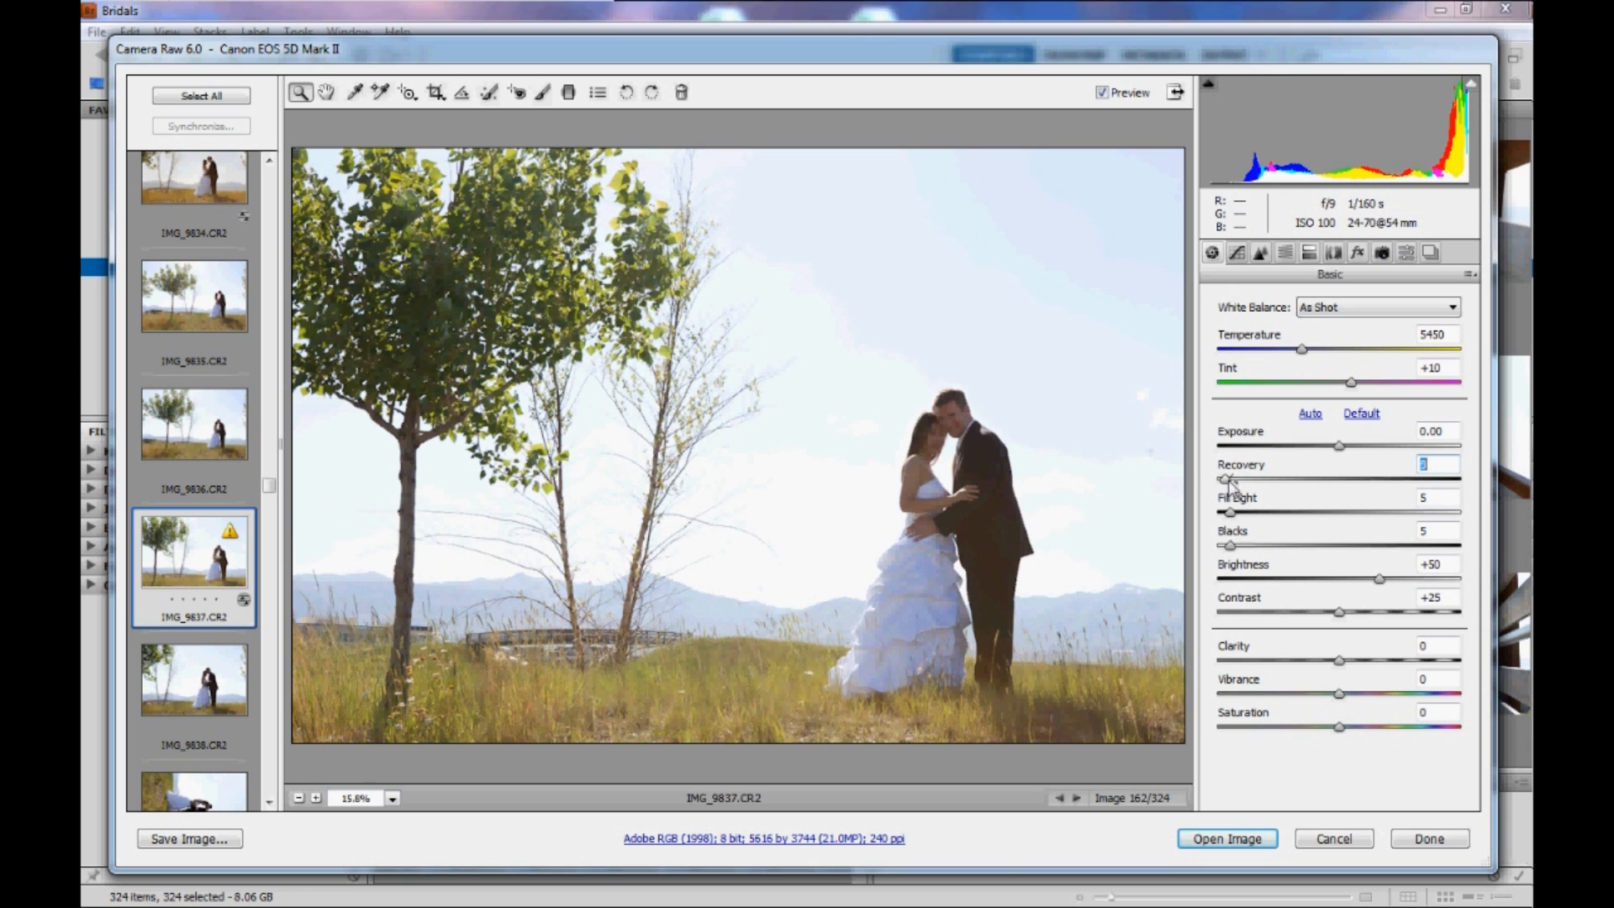
drag(1247, 483, 1278, 487)
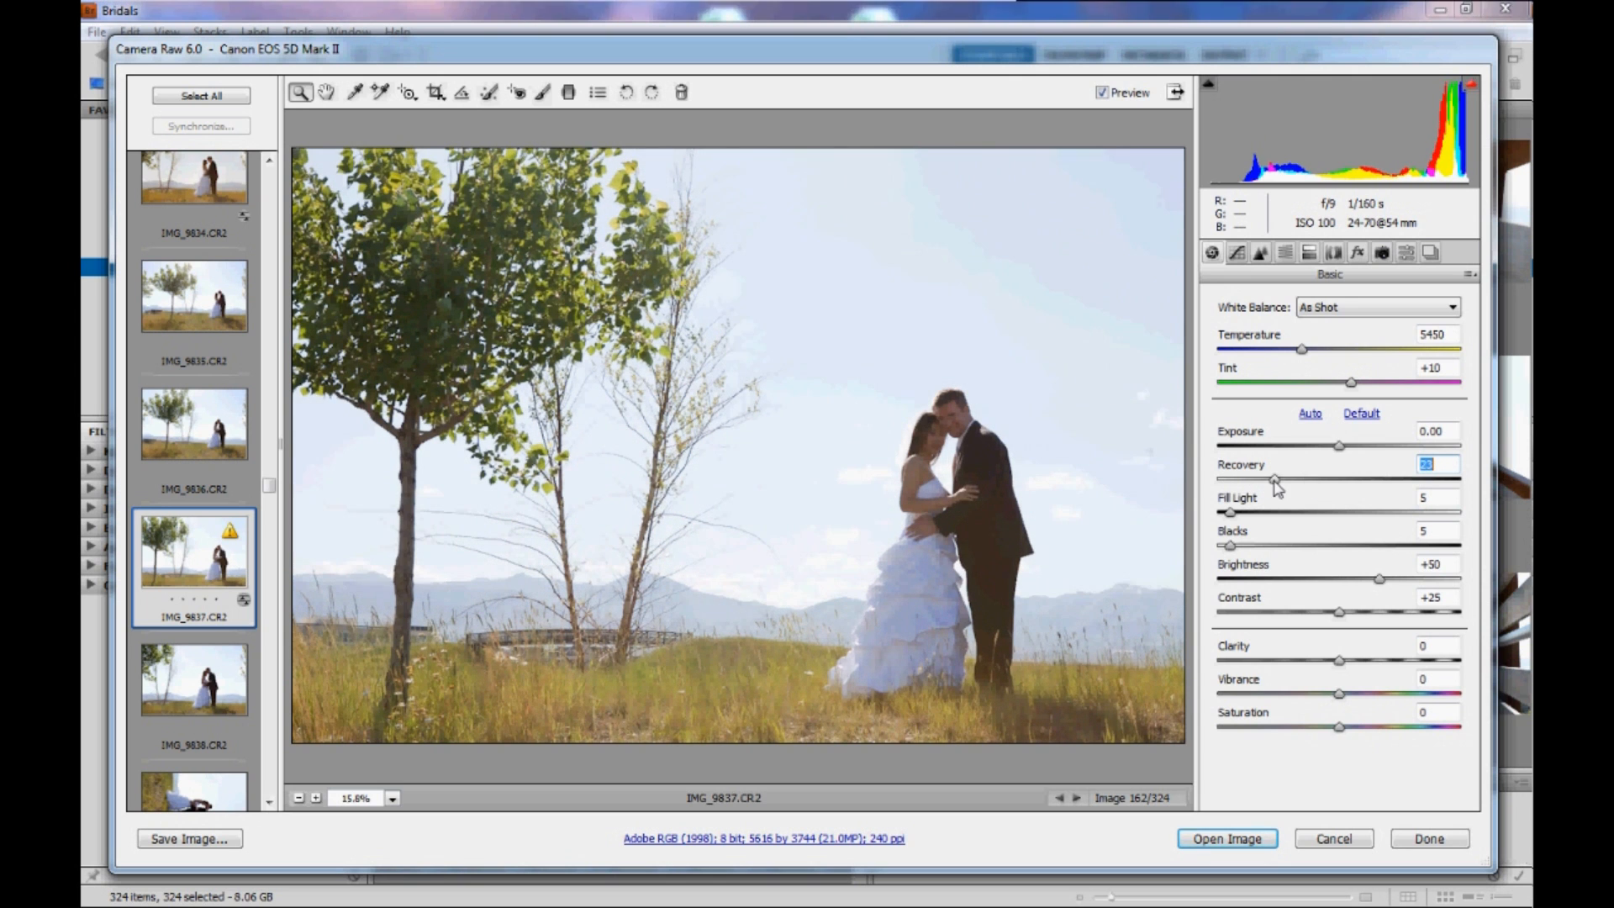
drag(1278, 488, 1463, 495)
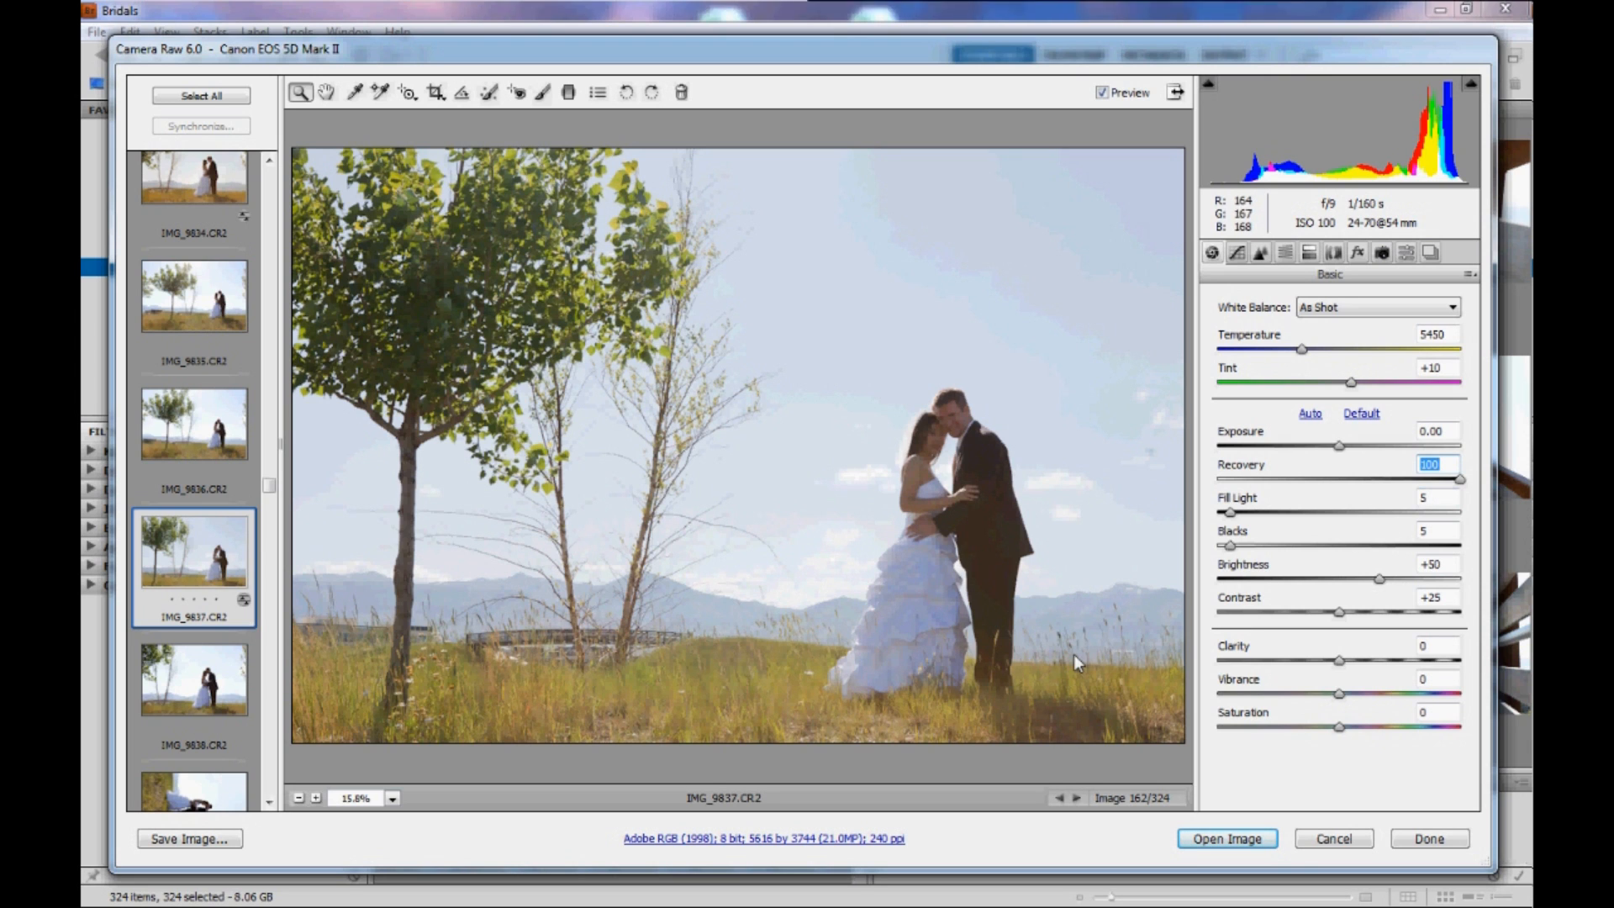
drag(1463, 486, 1318, 503)
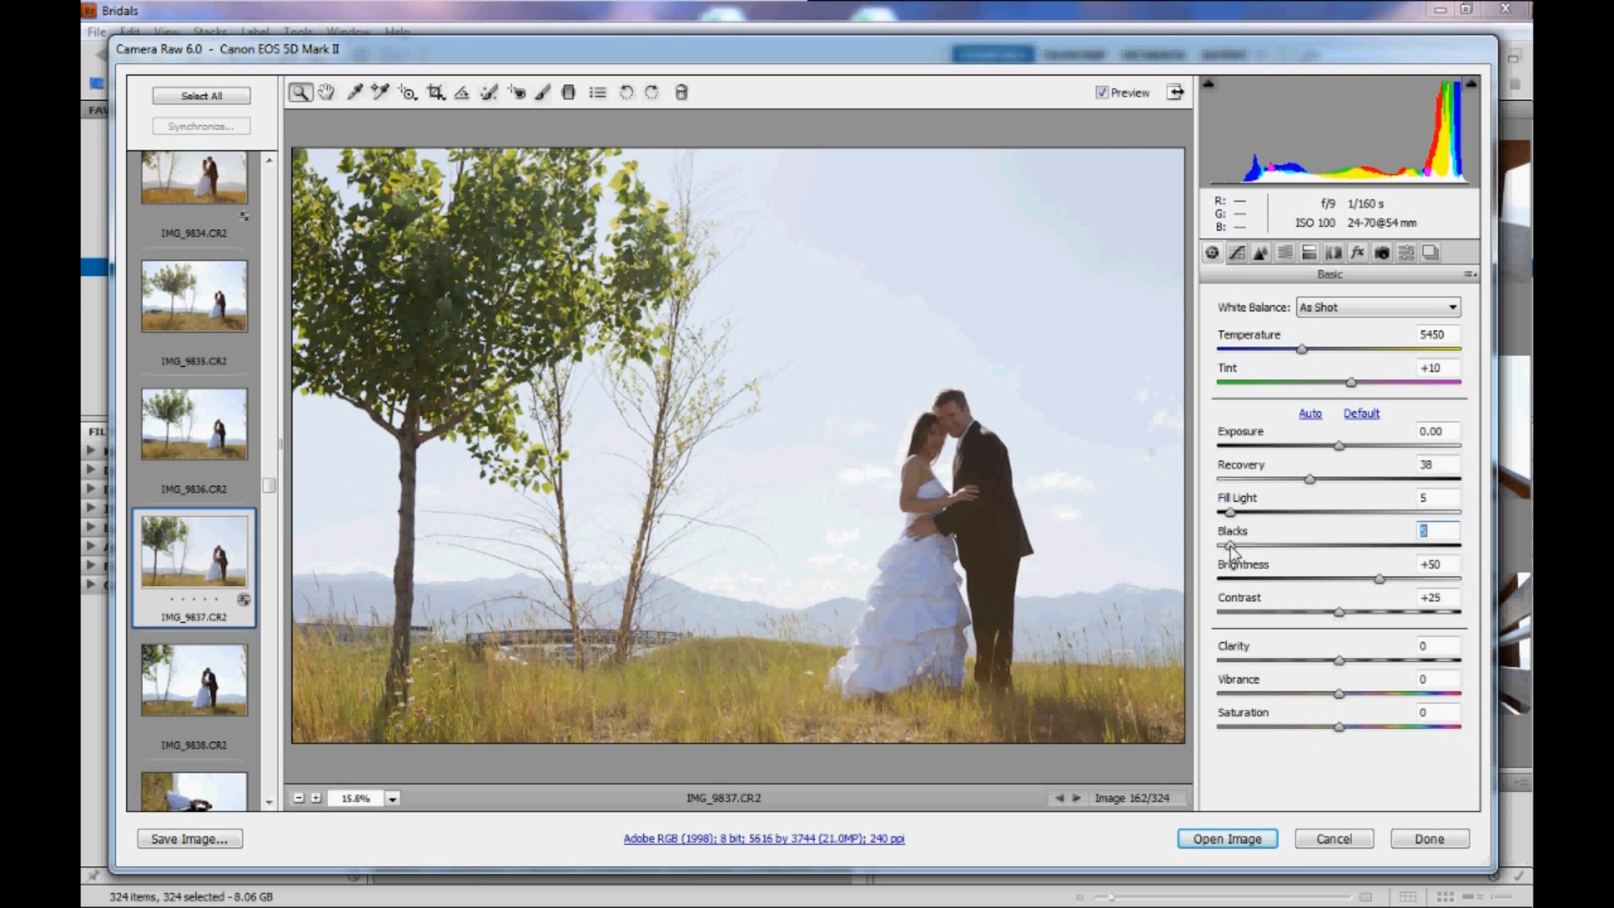
- Set Blacks to 10 and Contrast to +27 on IMG_9837
mouse_move(1231, 546)
mouse_down()
mouse_move(1217, 553)
mouse_move(1311, 555)
mouse_move(1211, 560)
mouse_move(1246, 553)
mouse_up()
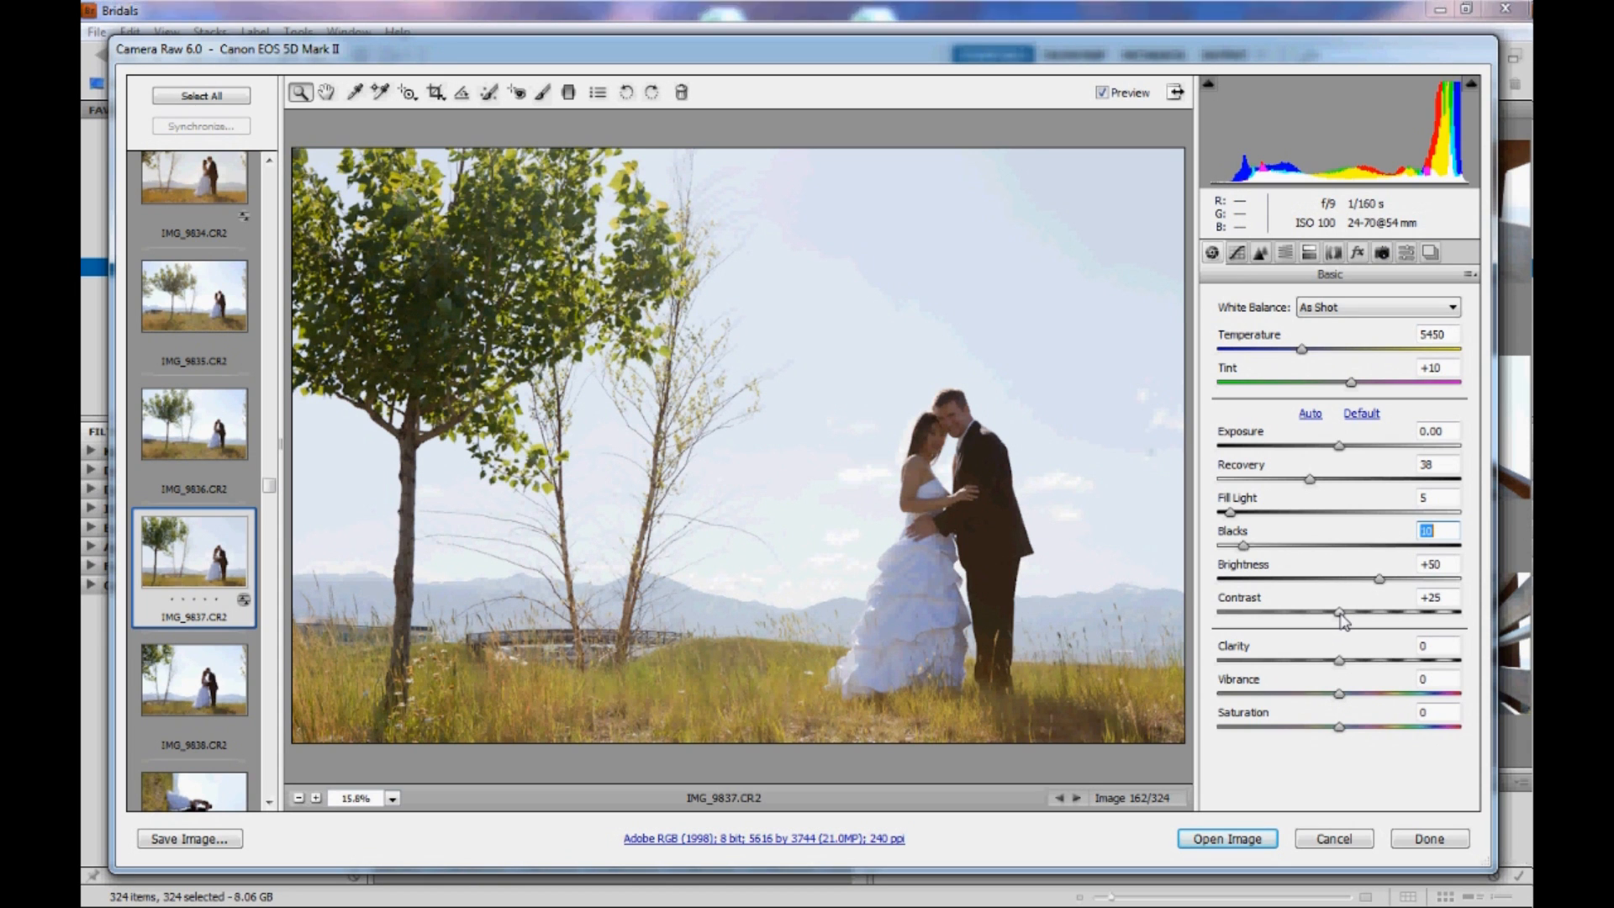
drag(1341, 615, 1344, 627)
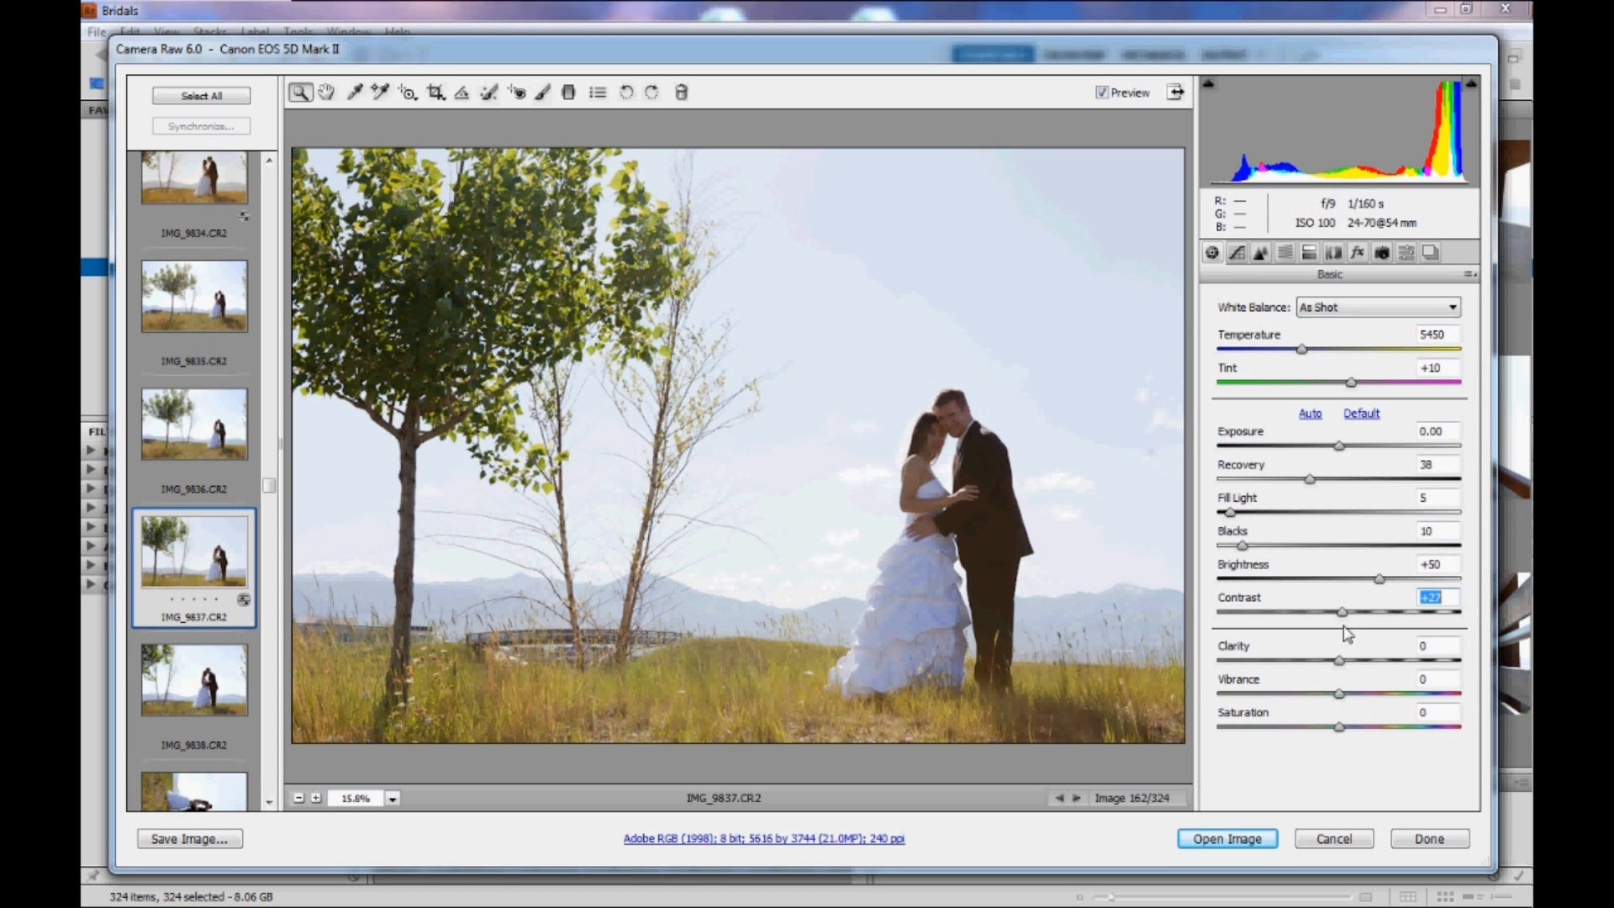
- Set Contrast to 0 on photo IMG_9837
text(0)
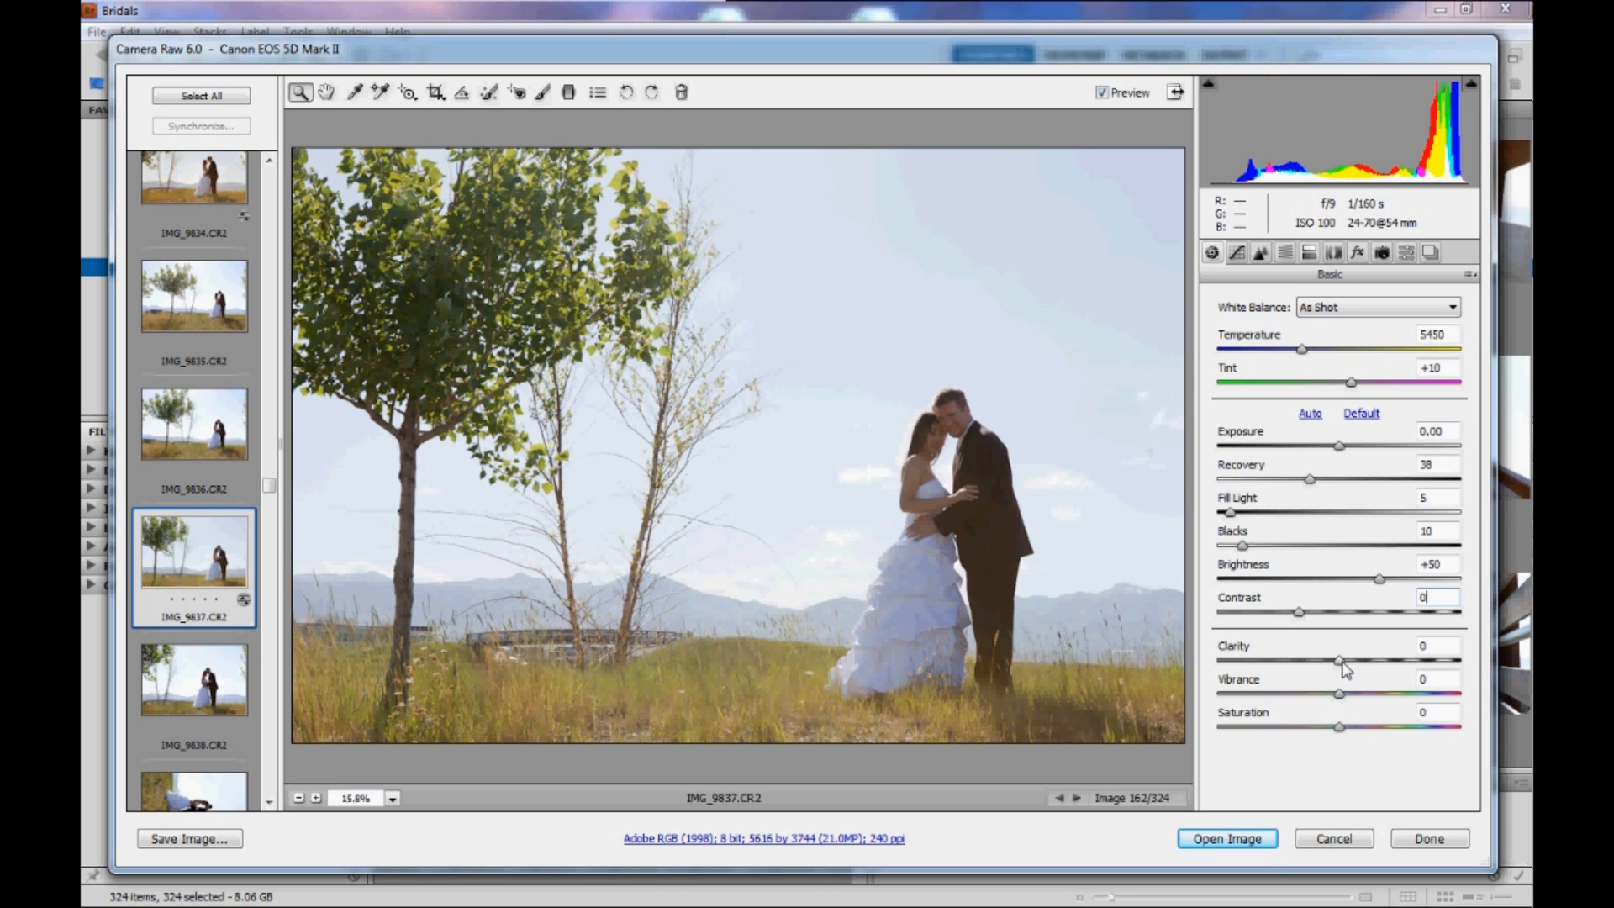
key(Tab)
- Try Clarity at +100 and at a strongly negative value on IMG_9837, and return it to 0
drag(1341, 663, 1481, 670)
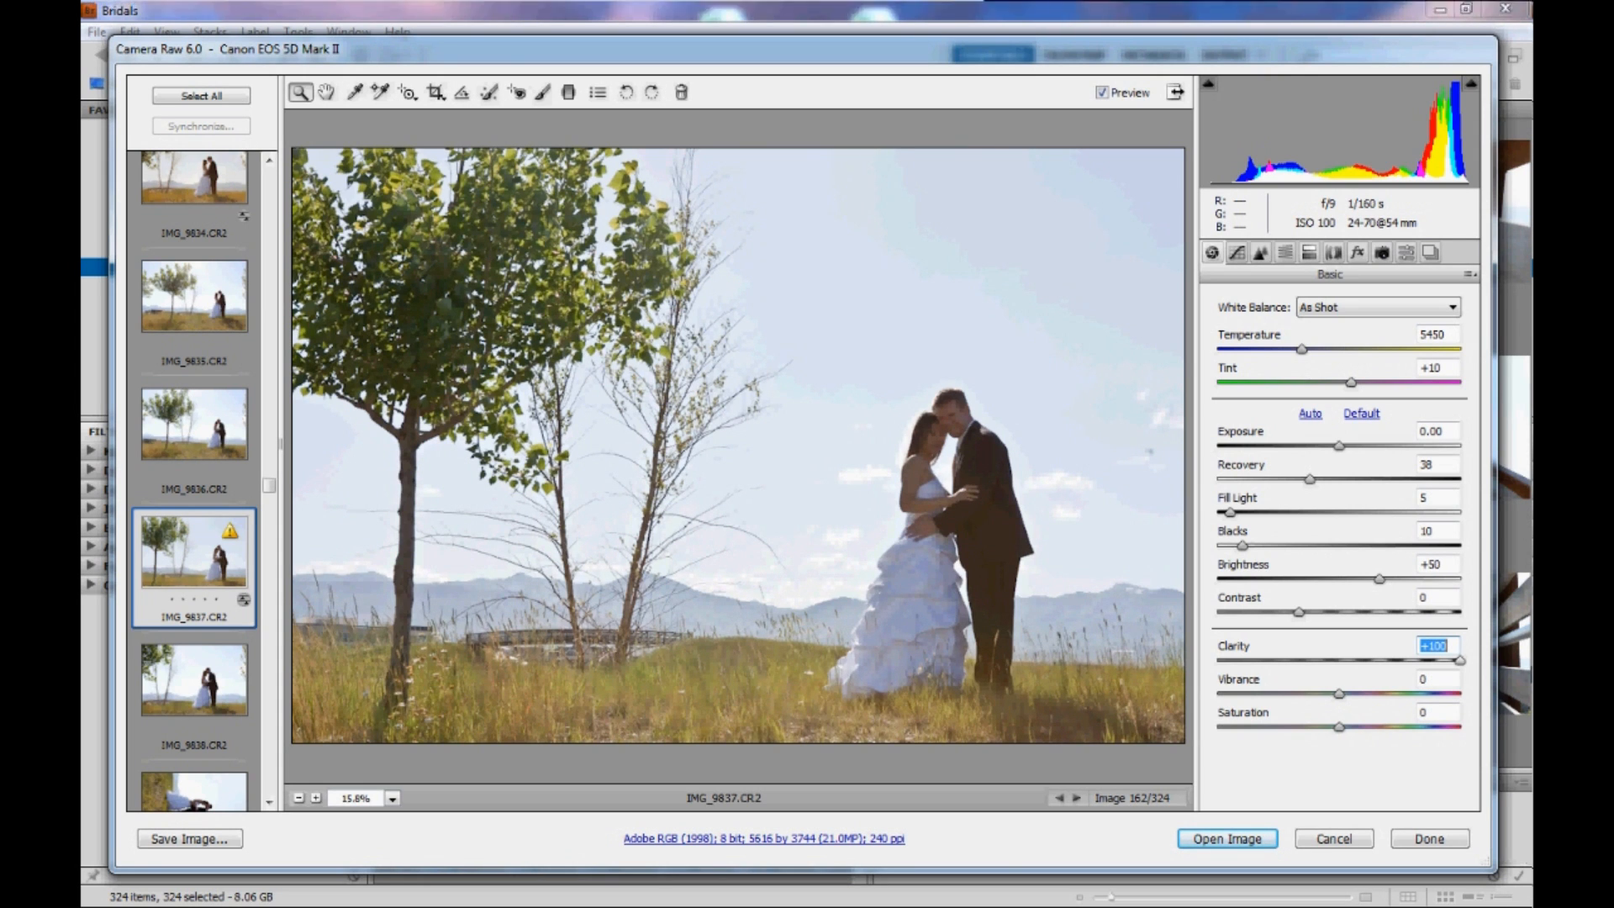
drag(1460, 662, 1216, 666)
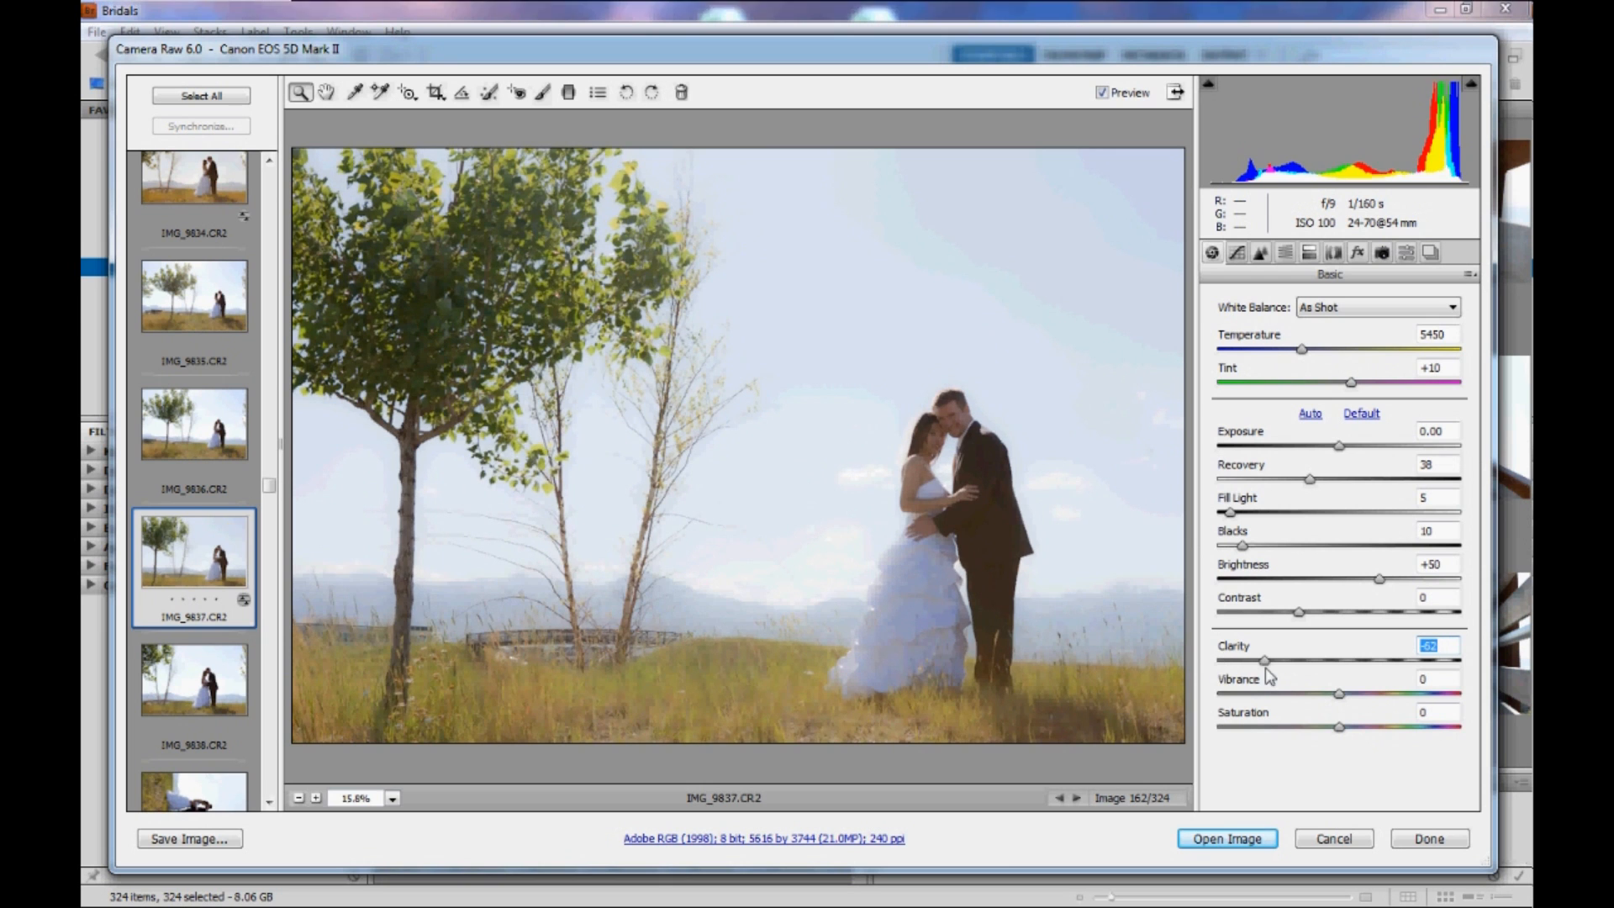
text(0)
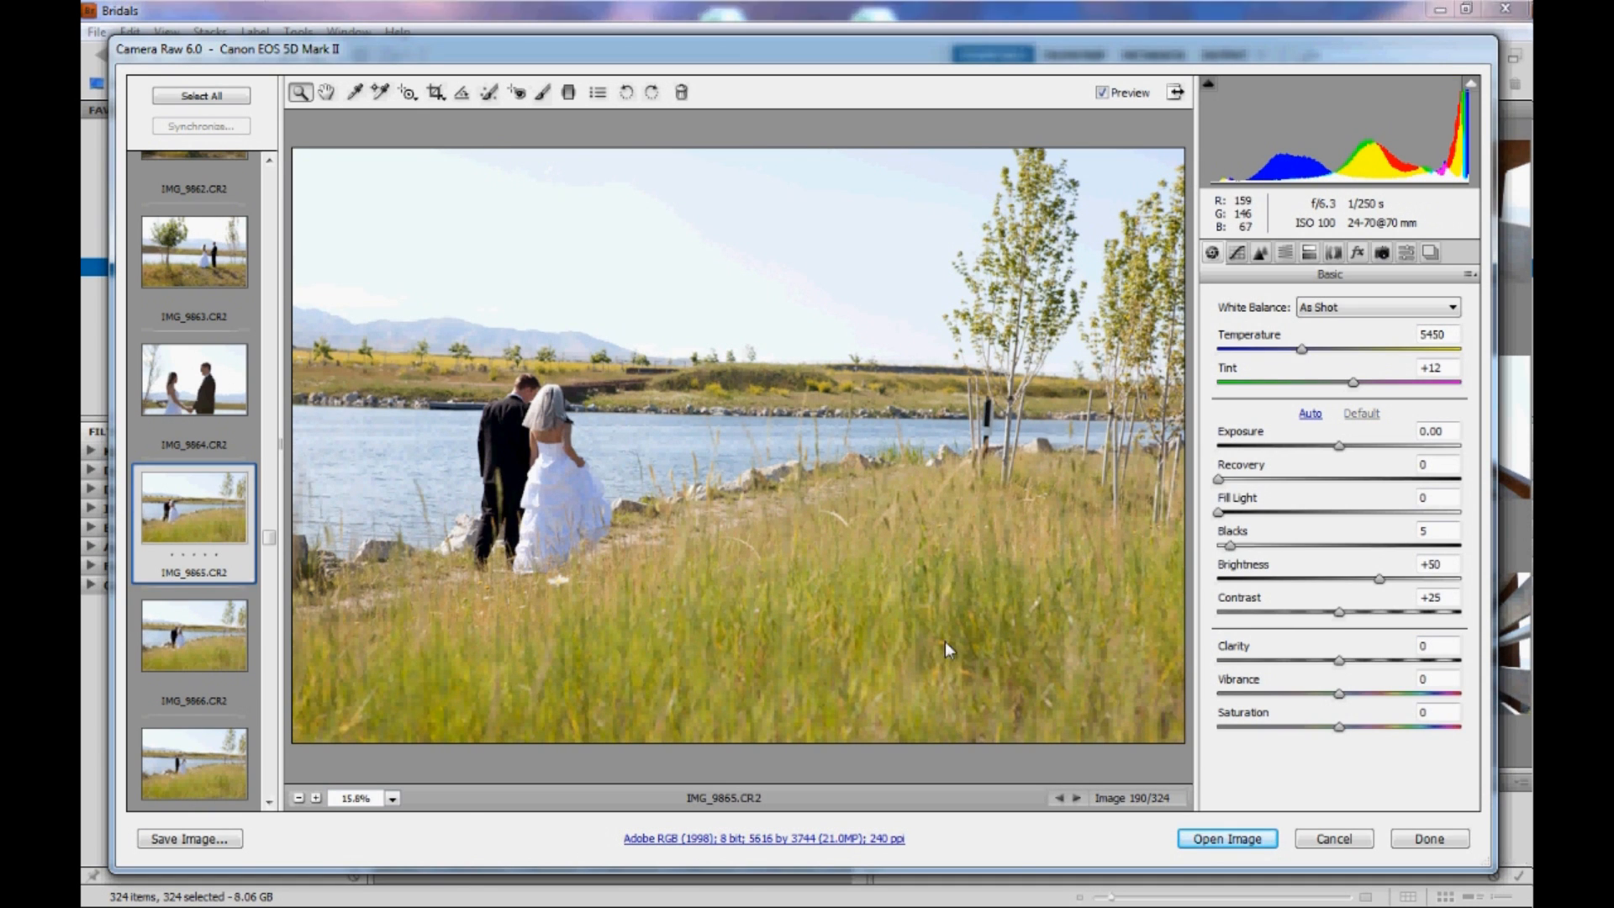
- Set Vibrance to +66 on IMG_9865 and try a stronger Saturation, resetting Saturation to 0
click(1340, 694)
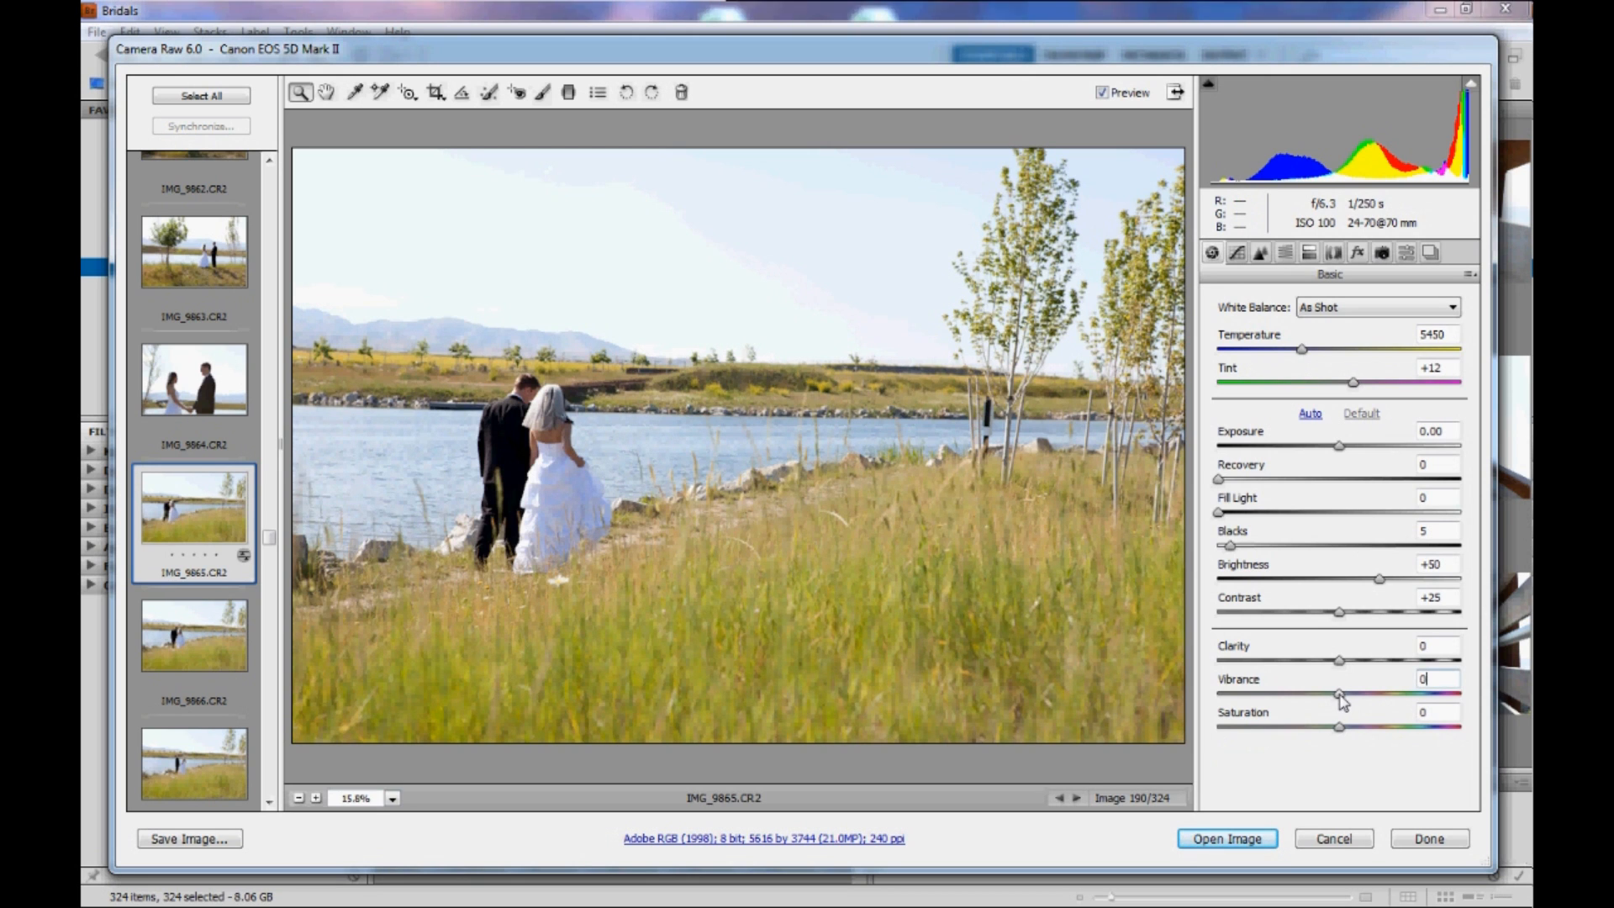
drag(1340, 694, 1419, 696)
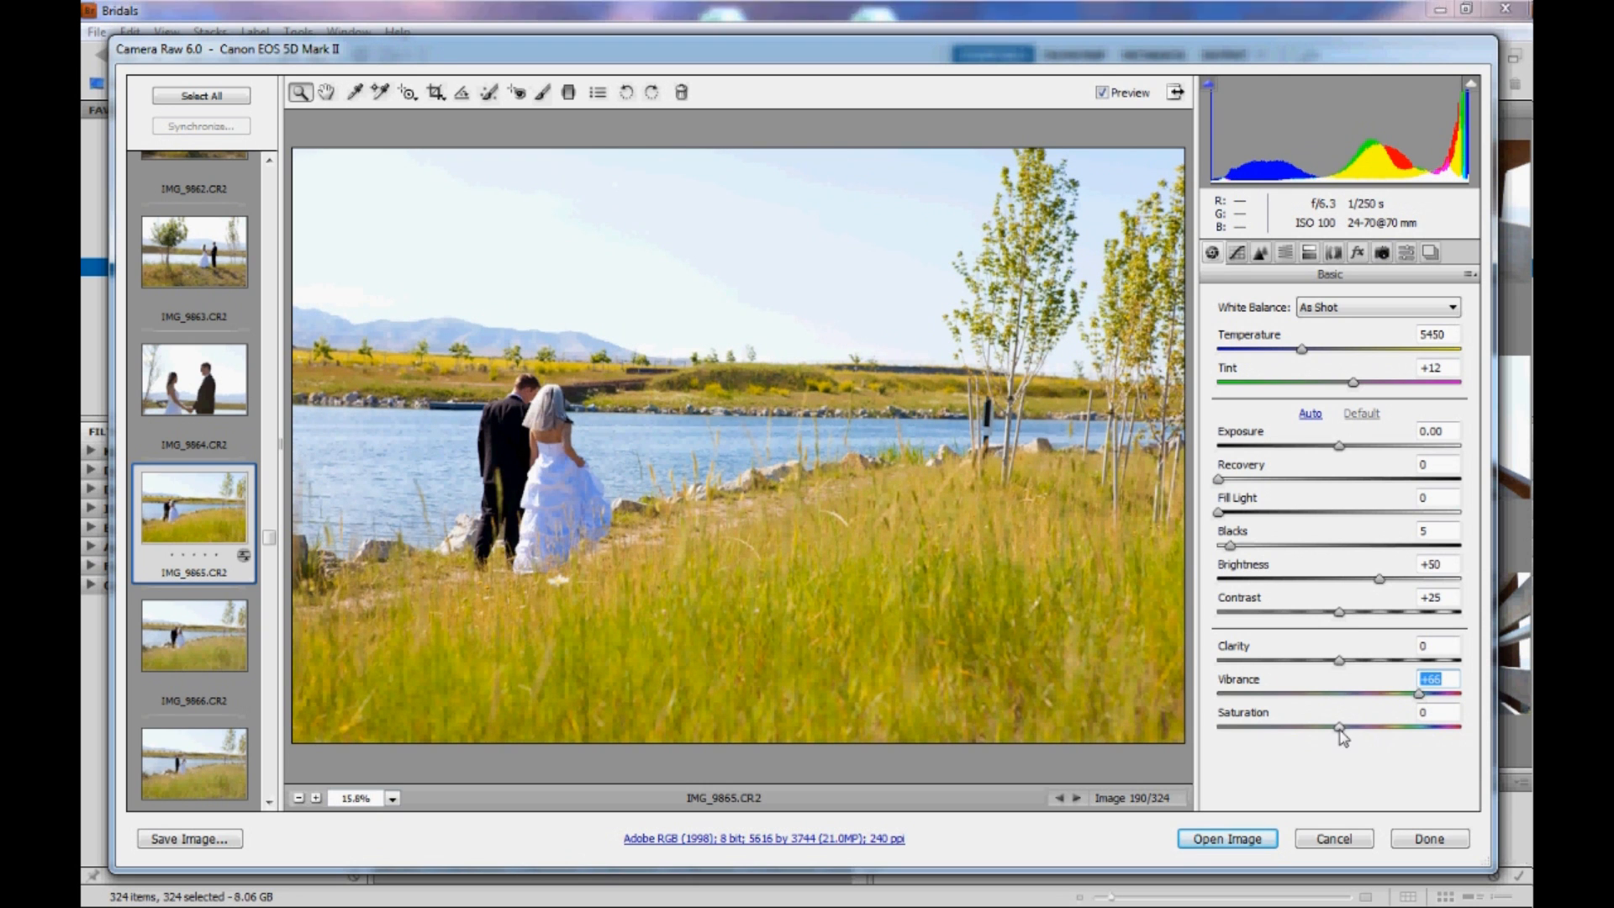
drag(1342, 731, 1397, 733)
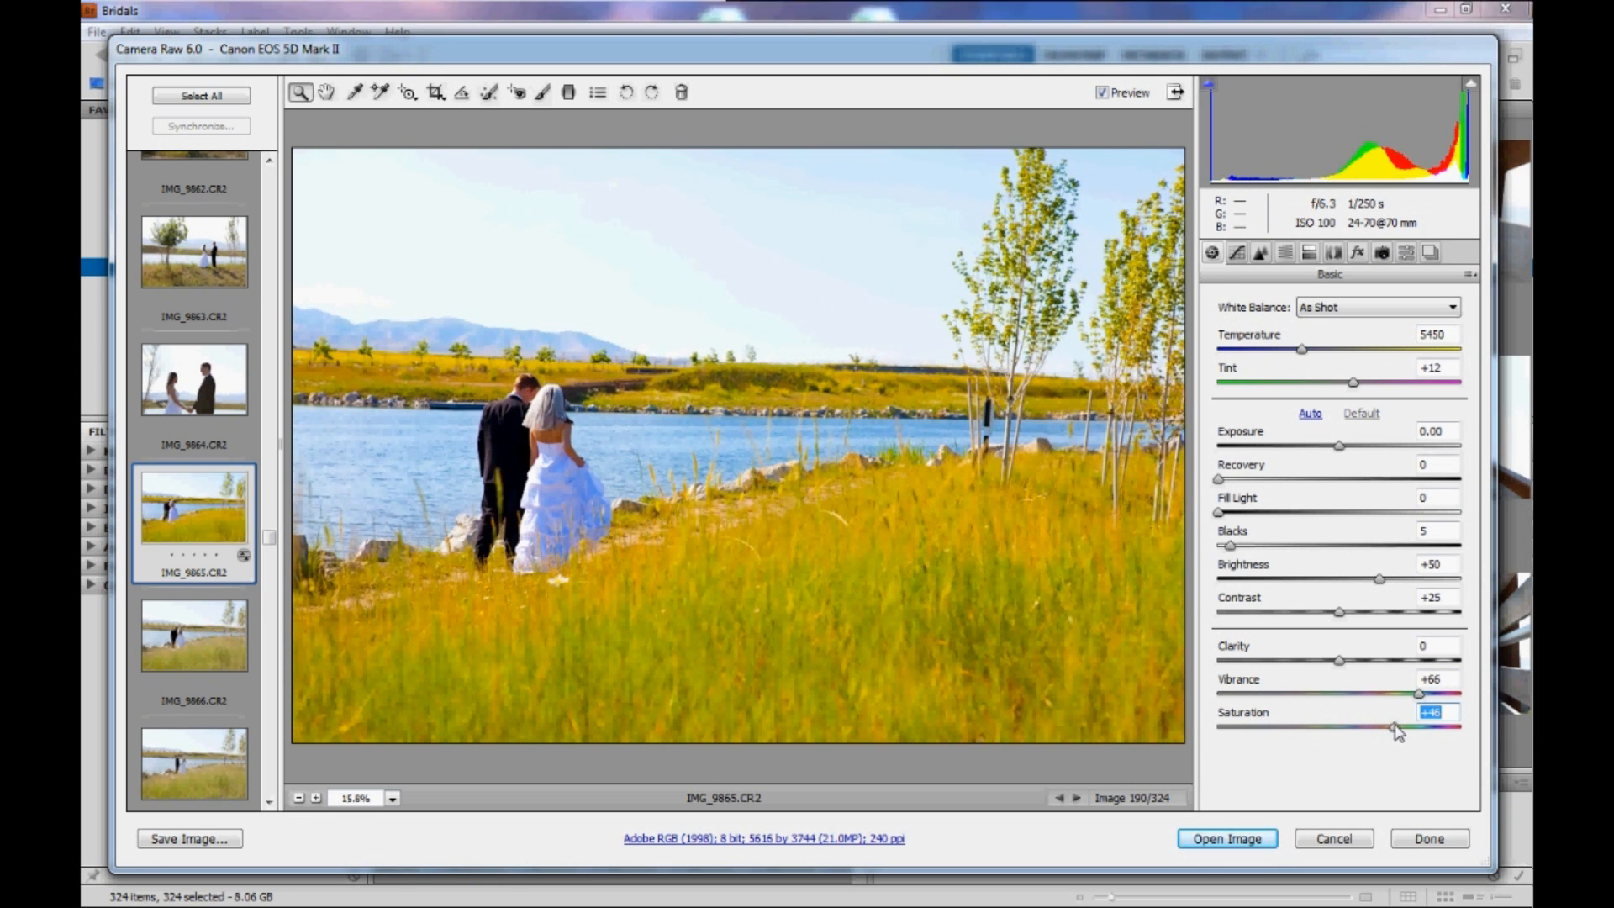
double_click(1392, 728)
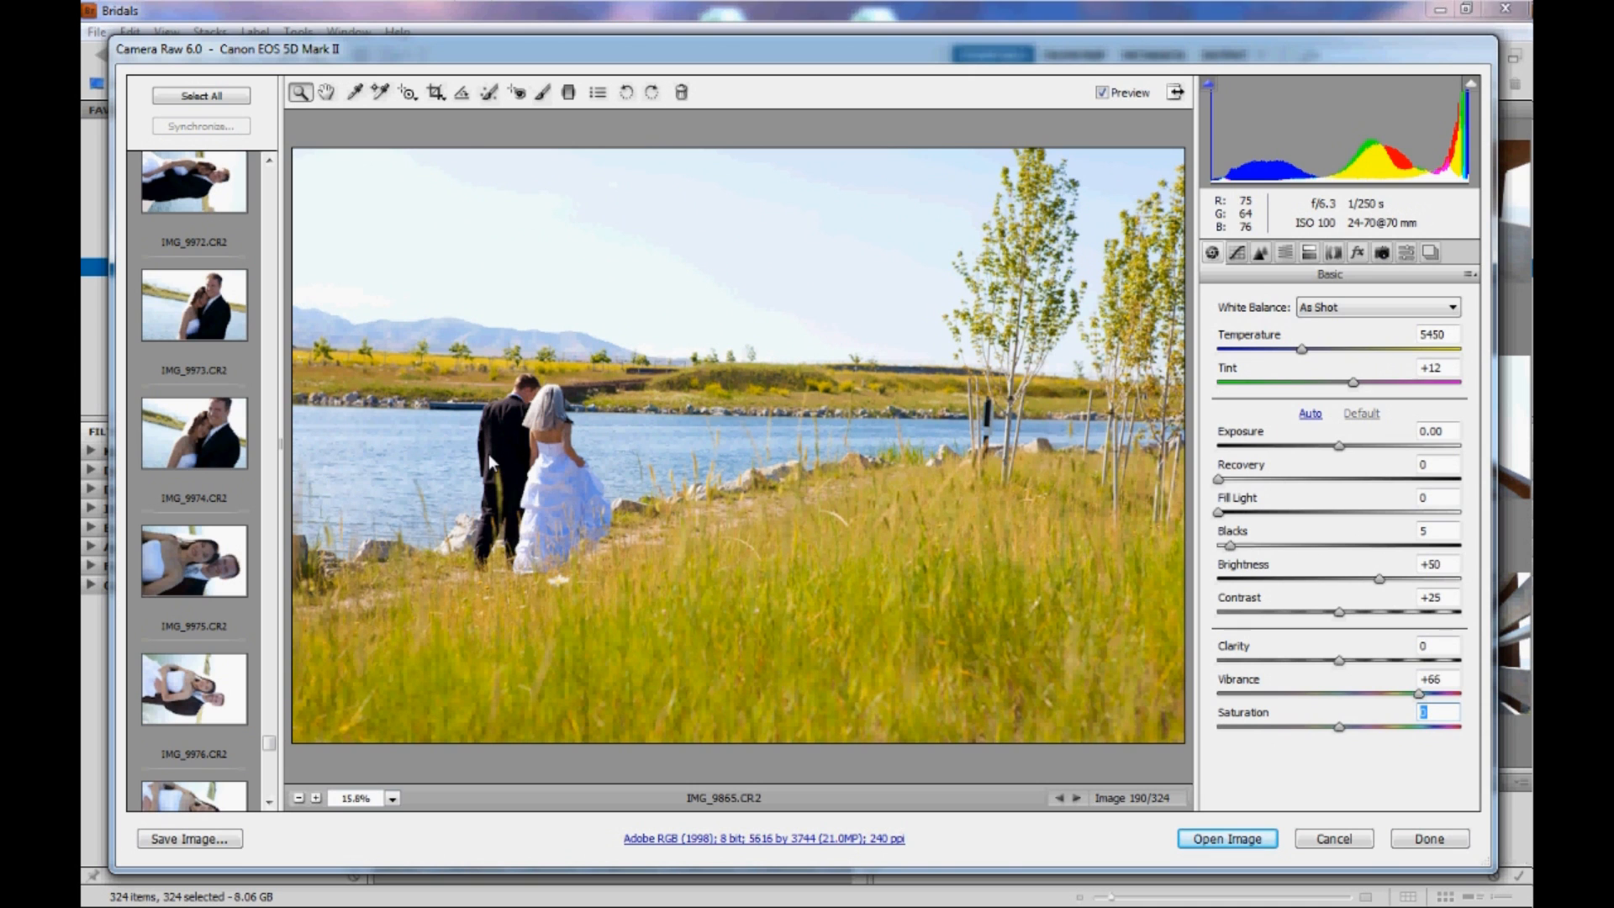
- Warm up IMG_9994, comparing several white balance temperatures and settling on 7700
scroll(195, 471, down, 5)
click(195, 504)
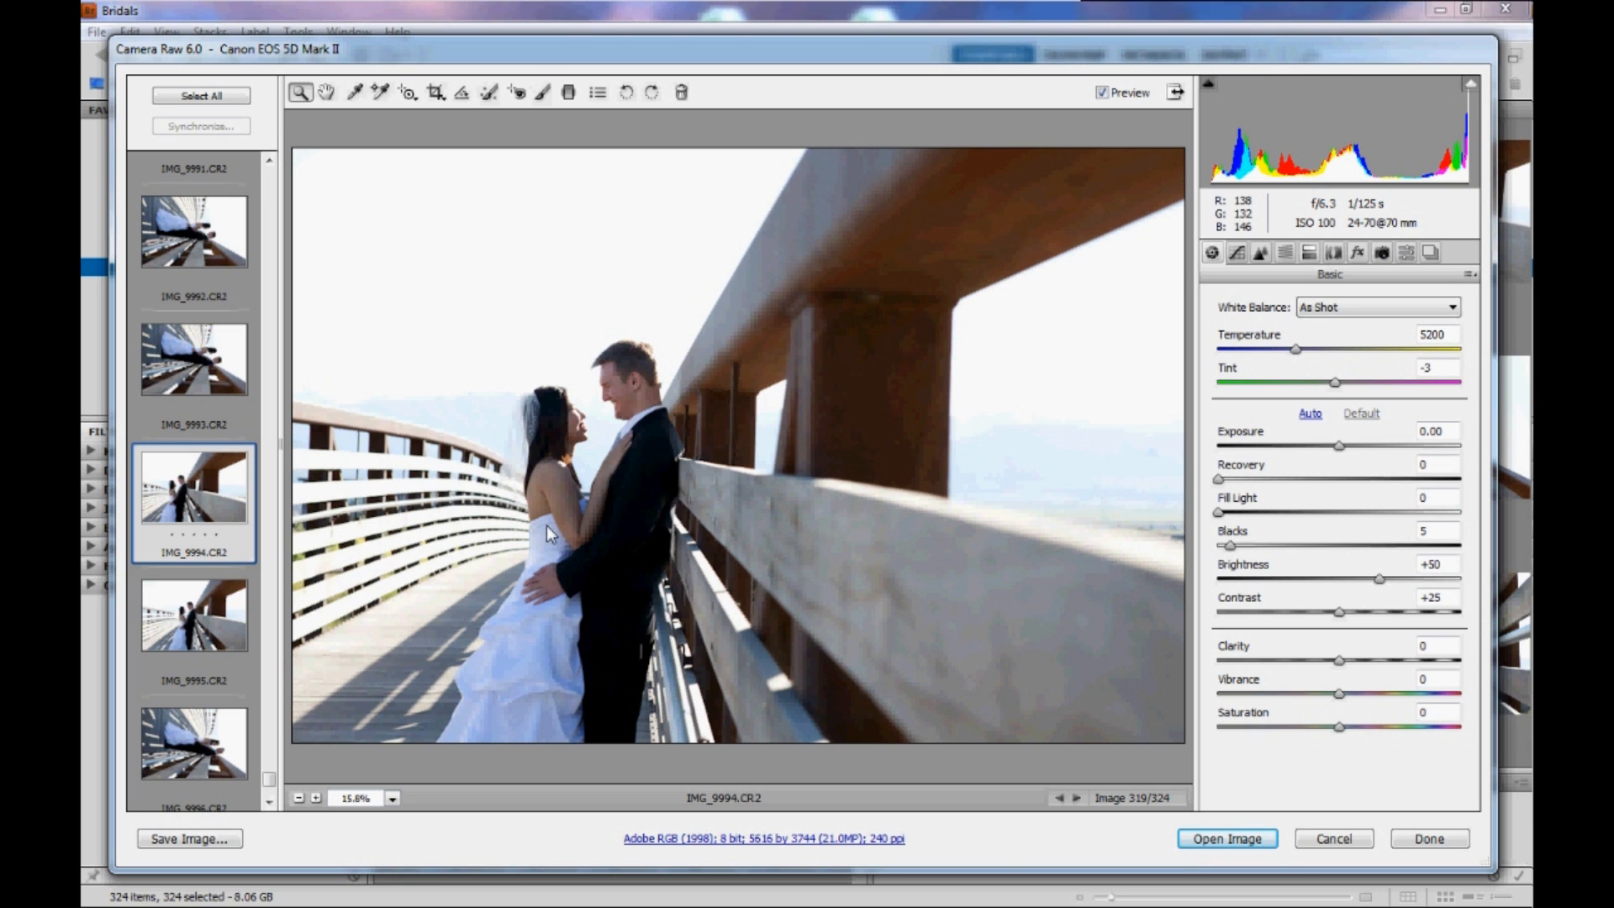
click(1297, 351)
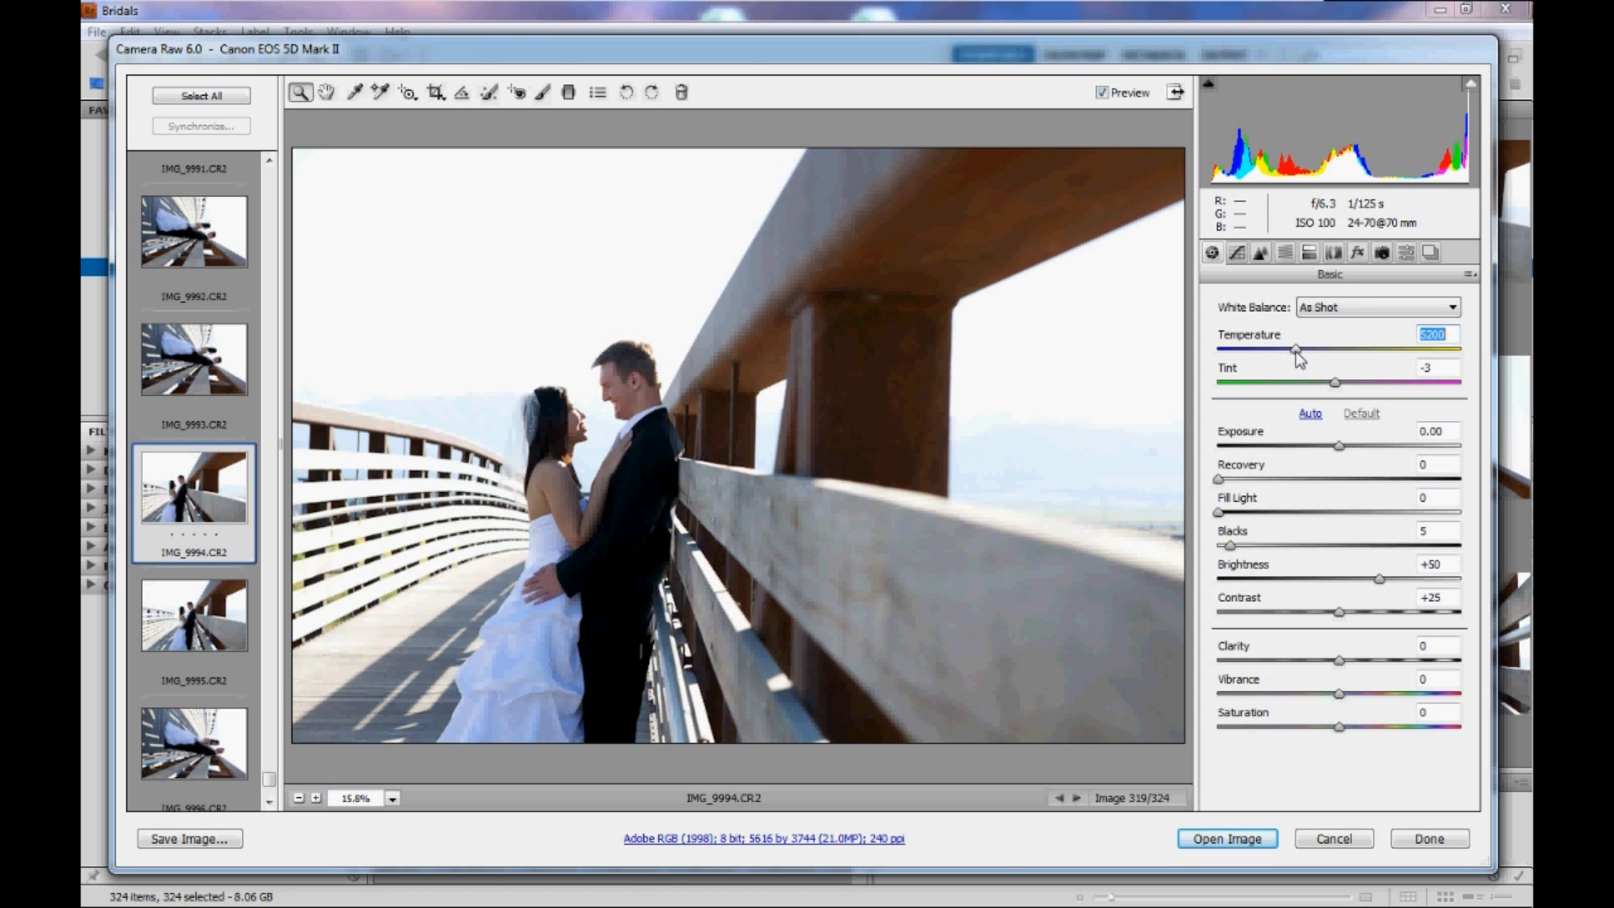
drag(1300, 360, 1316, 357)
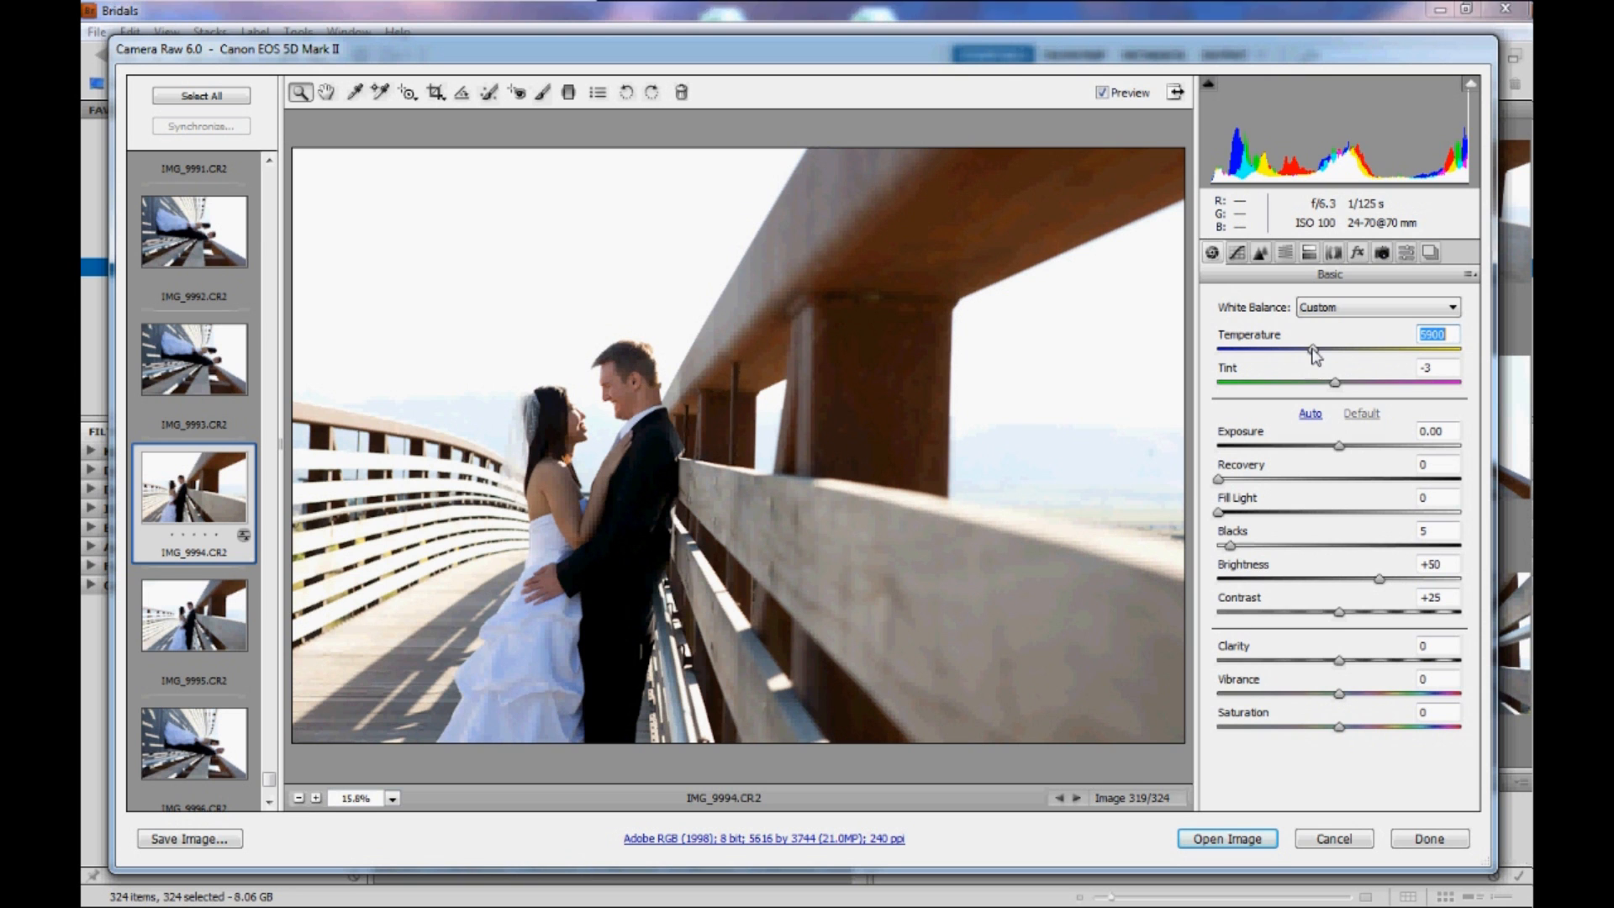
drag(1316, 357, 1440, 359)
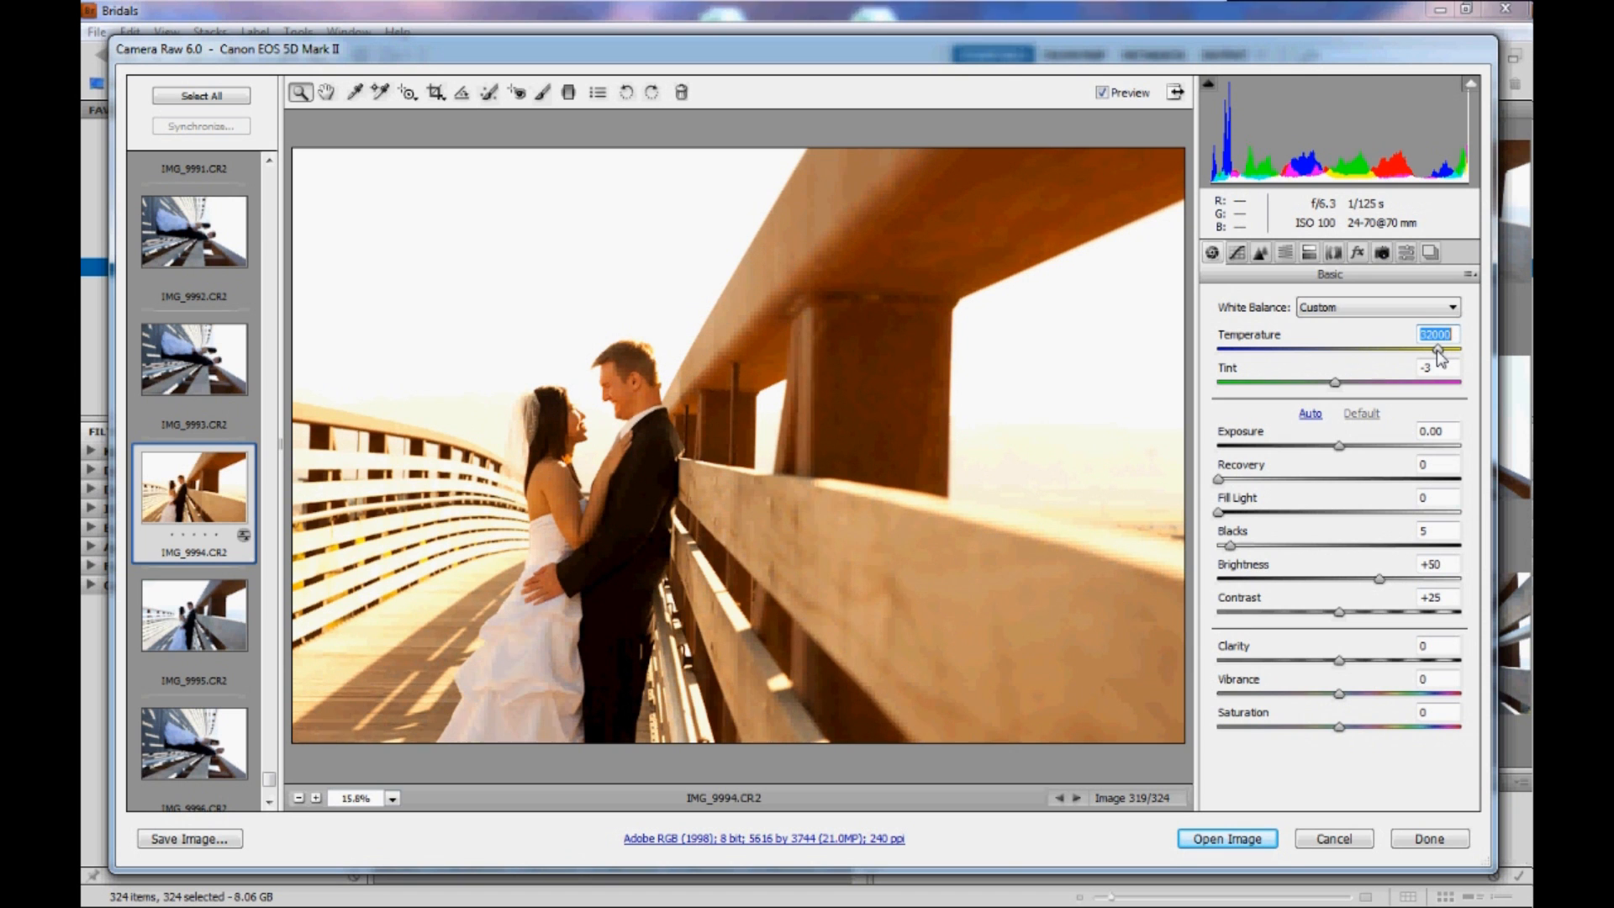
drag(1438, 354, 1359, 367)
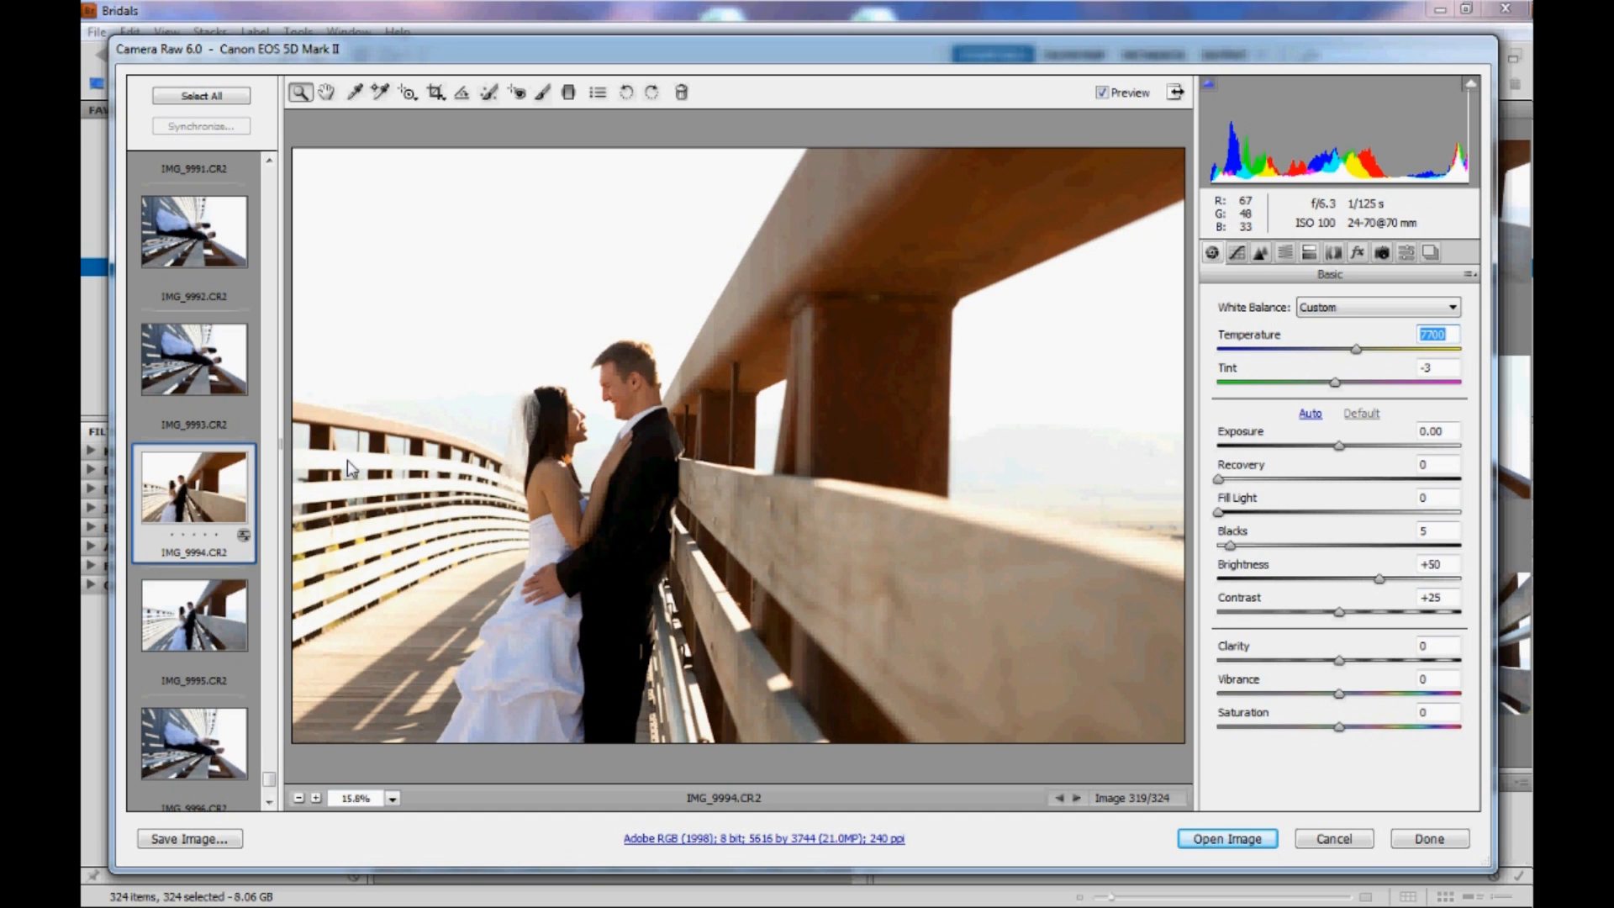
- Synchronize only IMG_9994's White Balance to all photos, excluding every other Basic setting from Exposure through Saturation
click(206, 99)
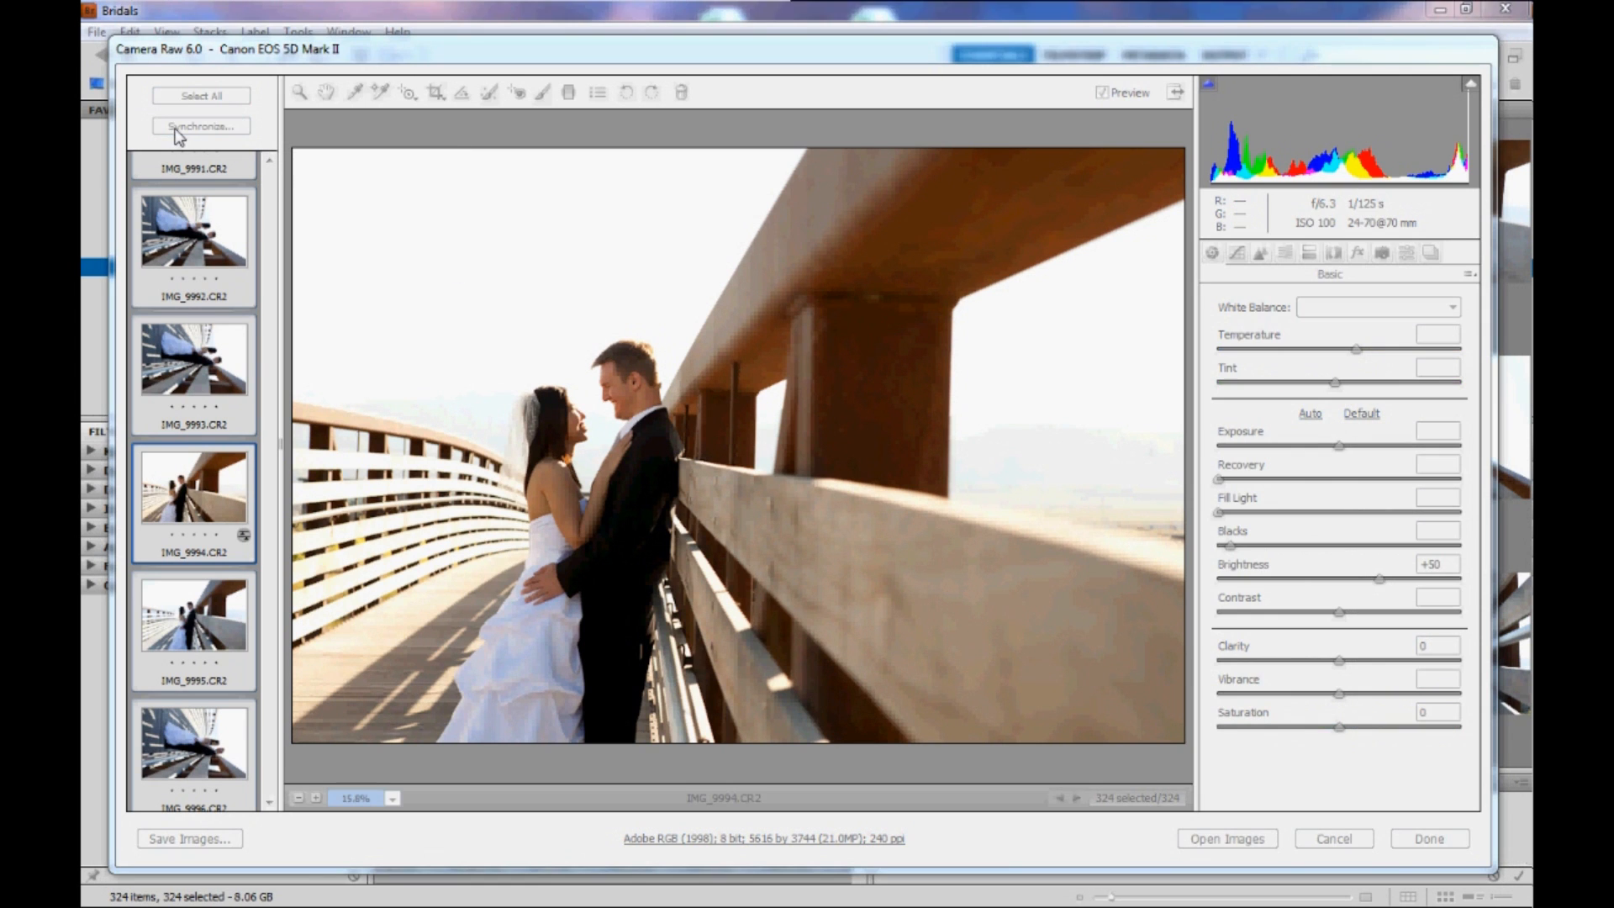
click(199, 126)
drag(811, 166, 902, 195)
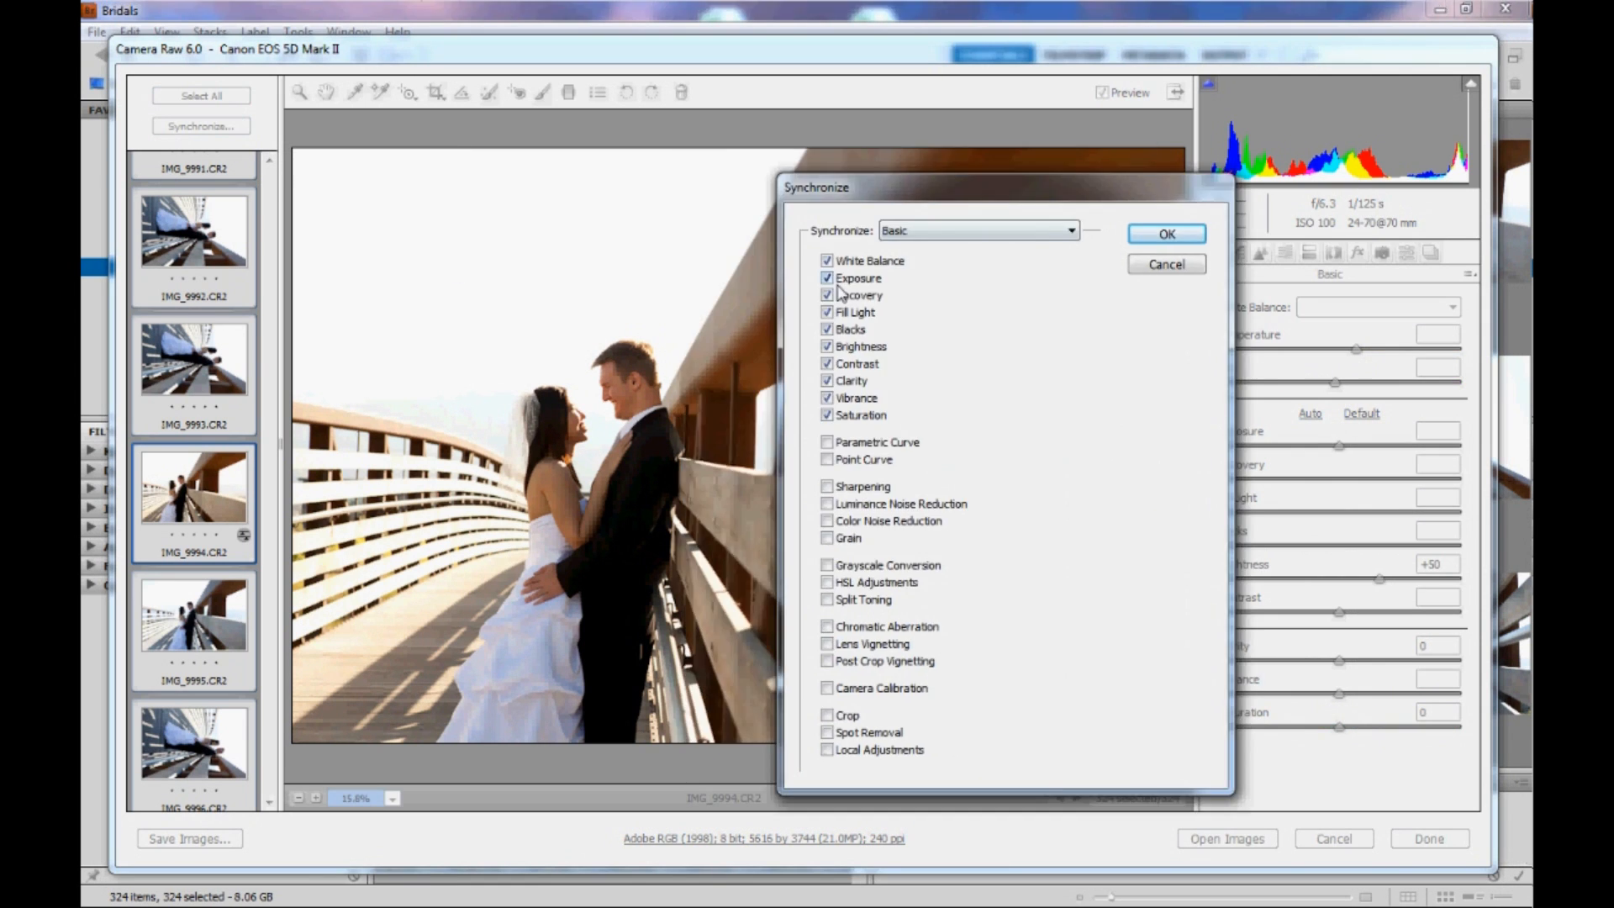
click(827, 279)
click(829, 296)
click(828, 311)
click(828, 329)
click(829, 347)
click(828, 364)
click(828, 380)
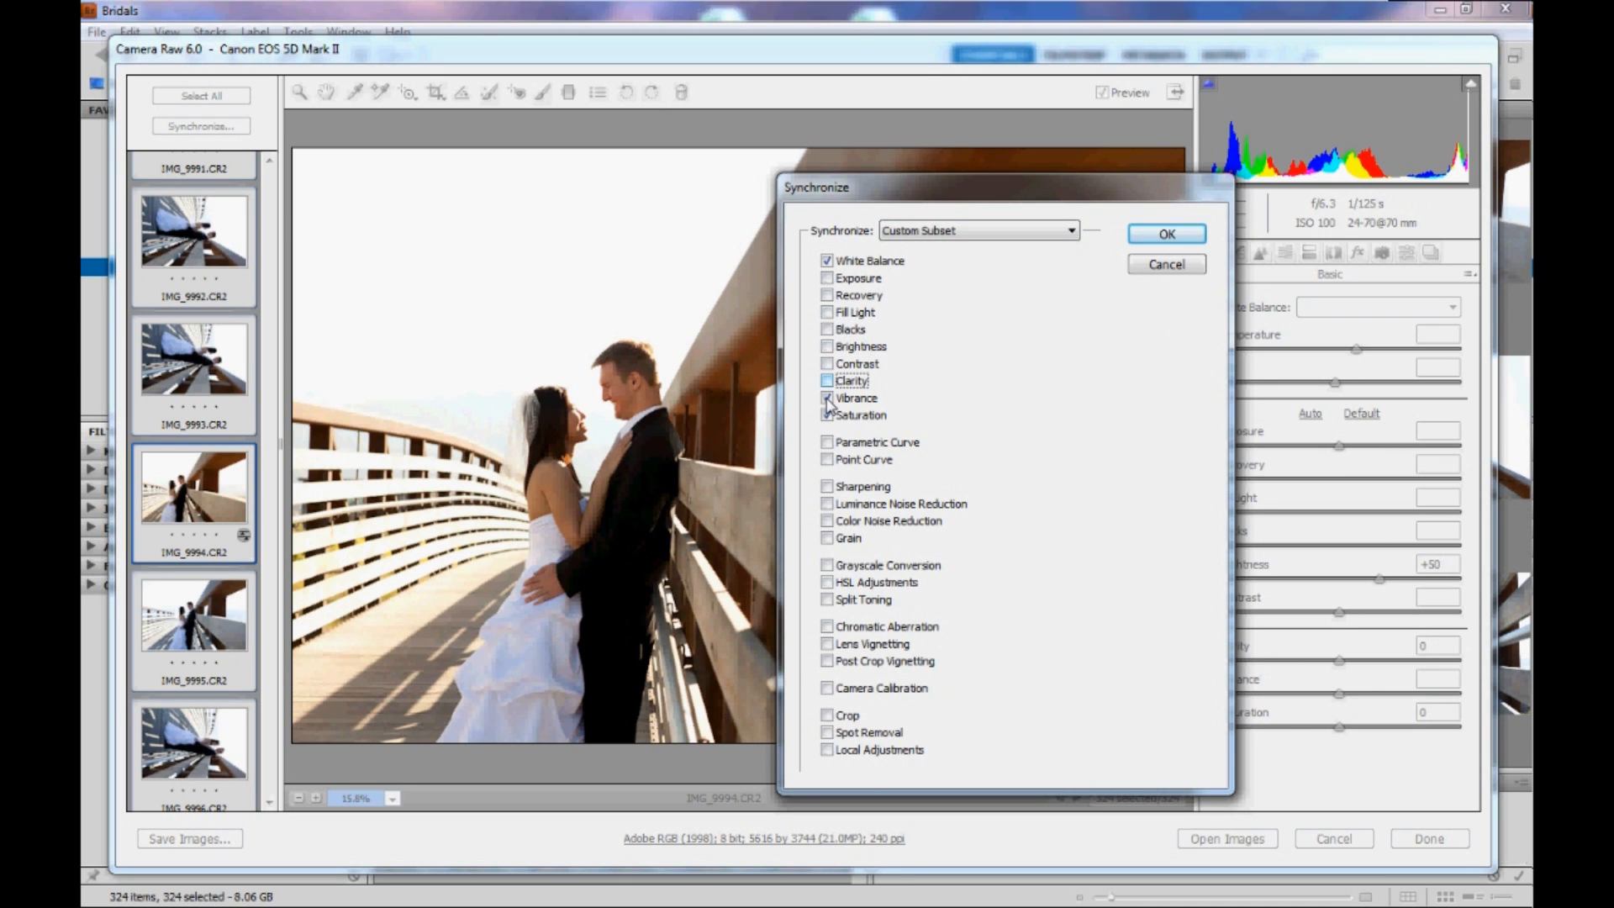
click(828, 398)
click(827, 415)
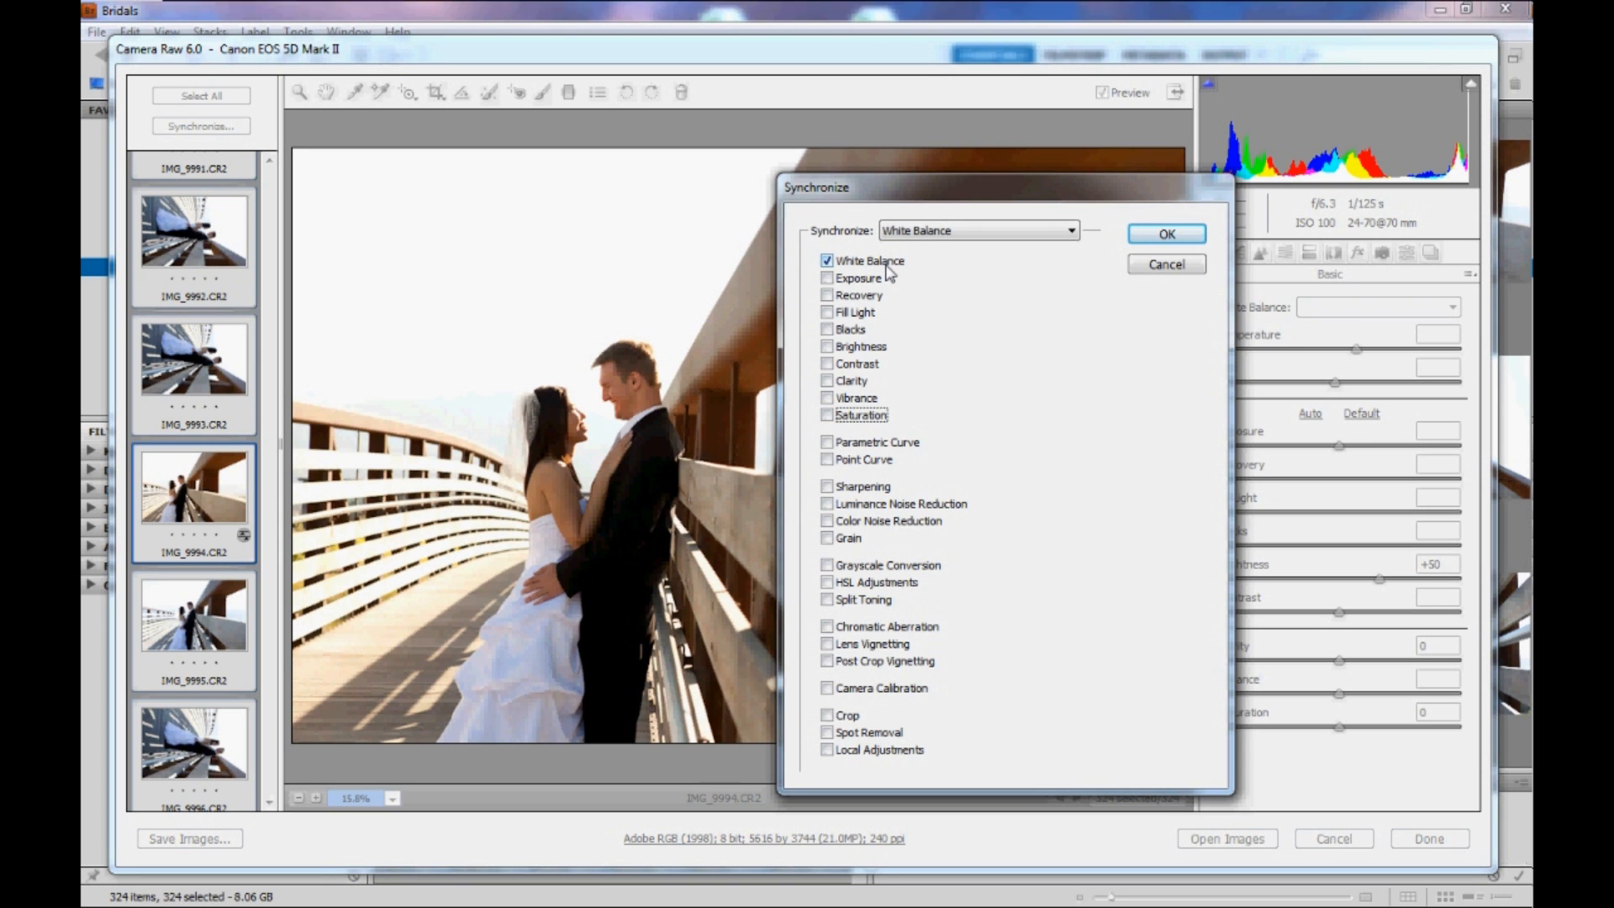
click(1158, 241)
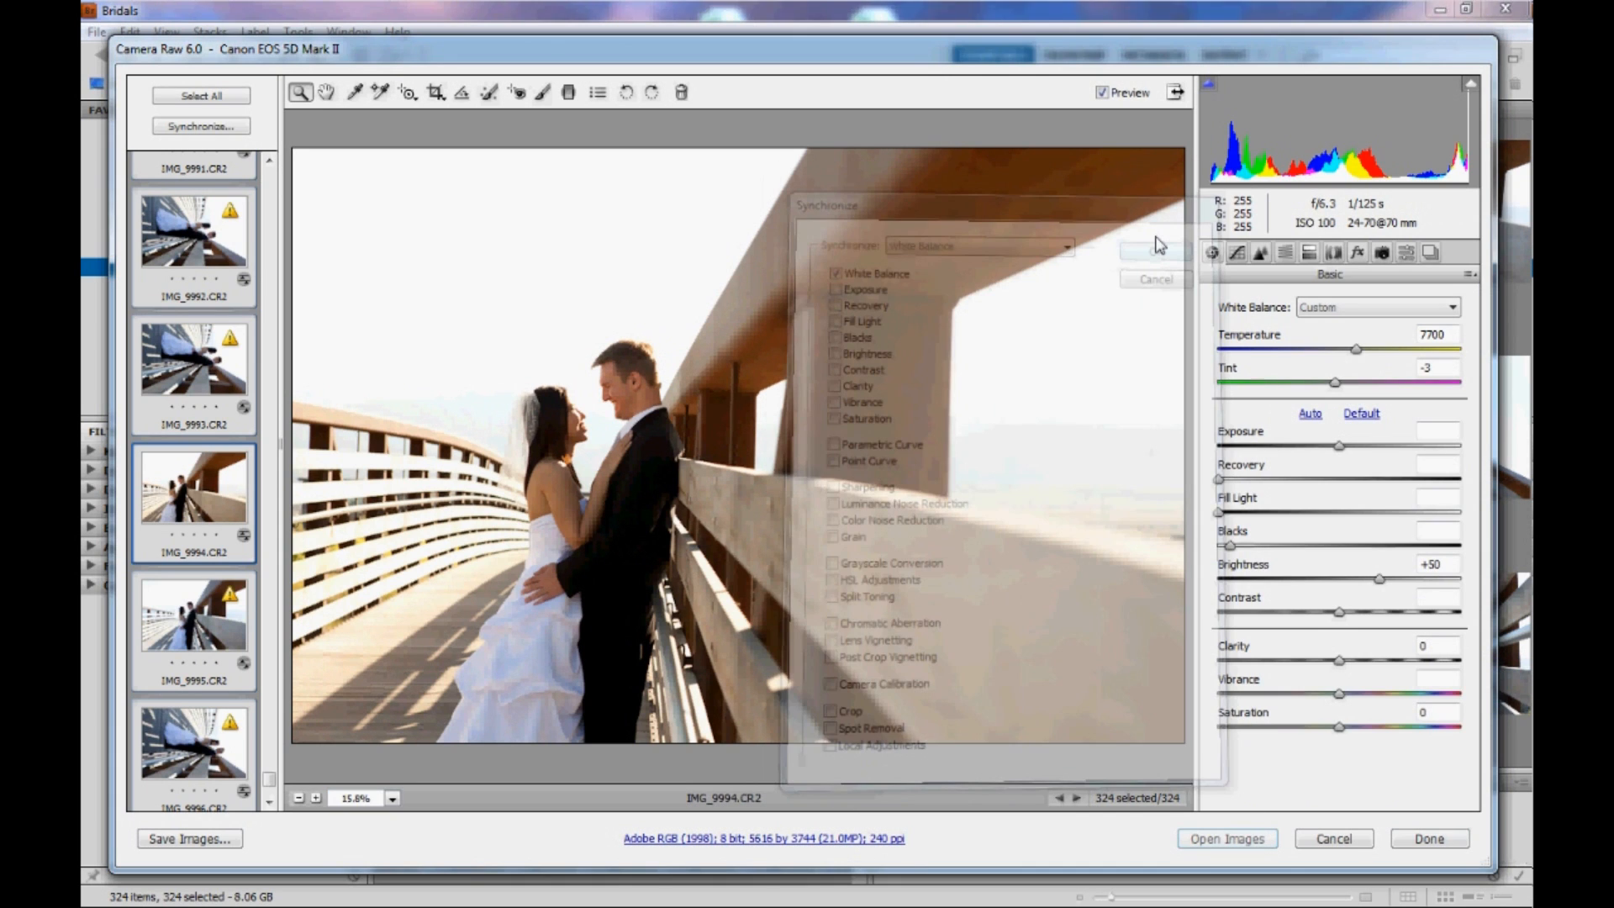
- Check the synchronized photos IMG_9993 and IMG_9995, and rotate IMG_9981 by 90 degrees counterclockwise
click(228, 381)
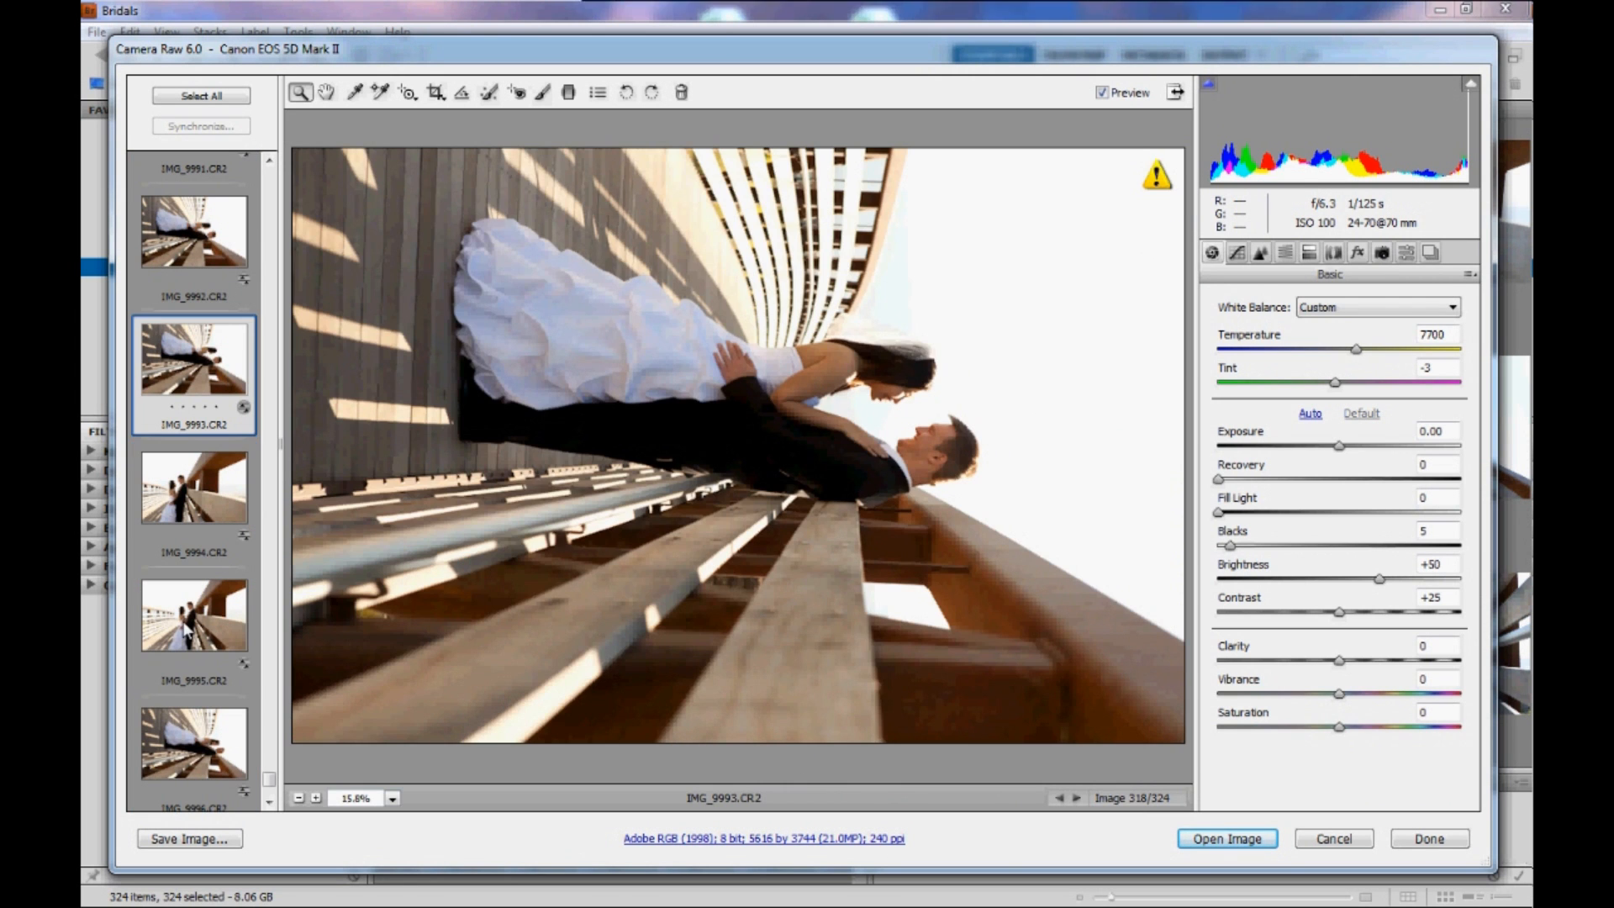
click(185, 620)
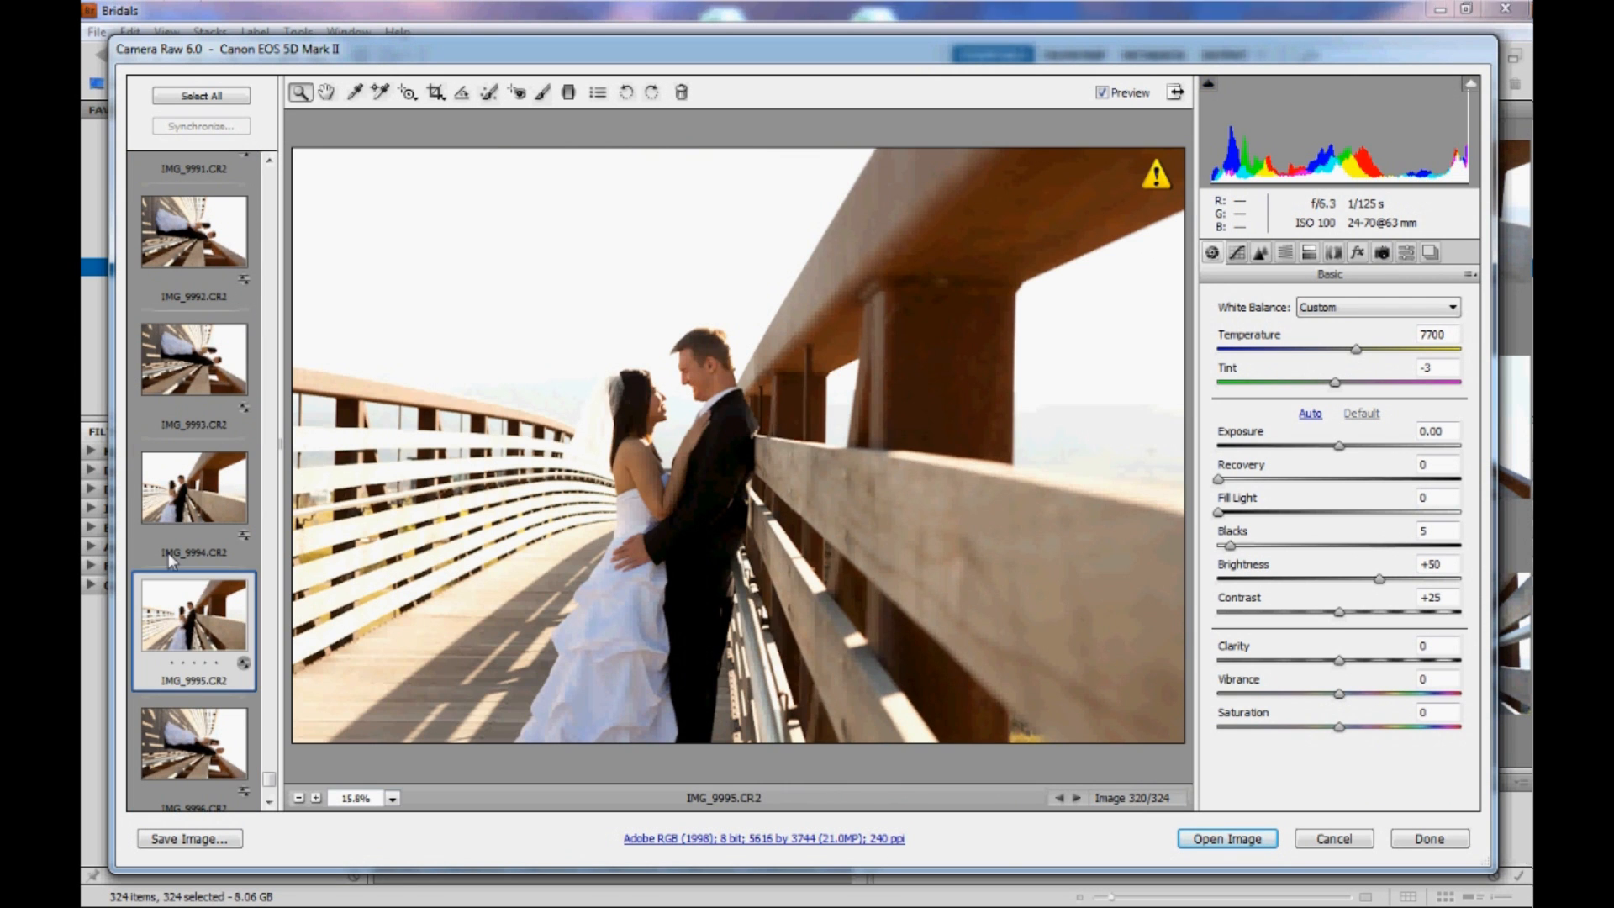
scroll(168, 552, up, 5)
click(217, 655)
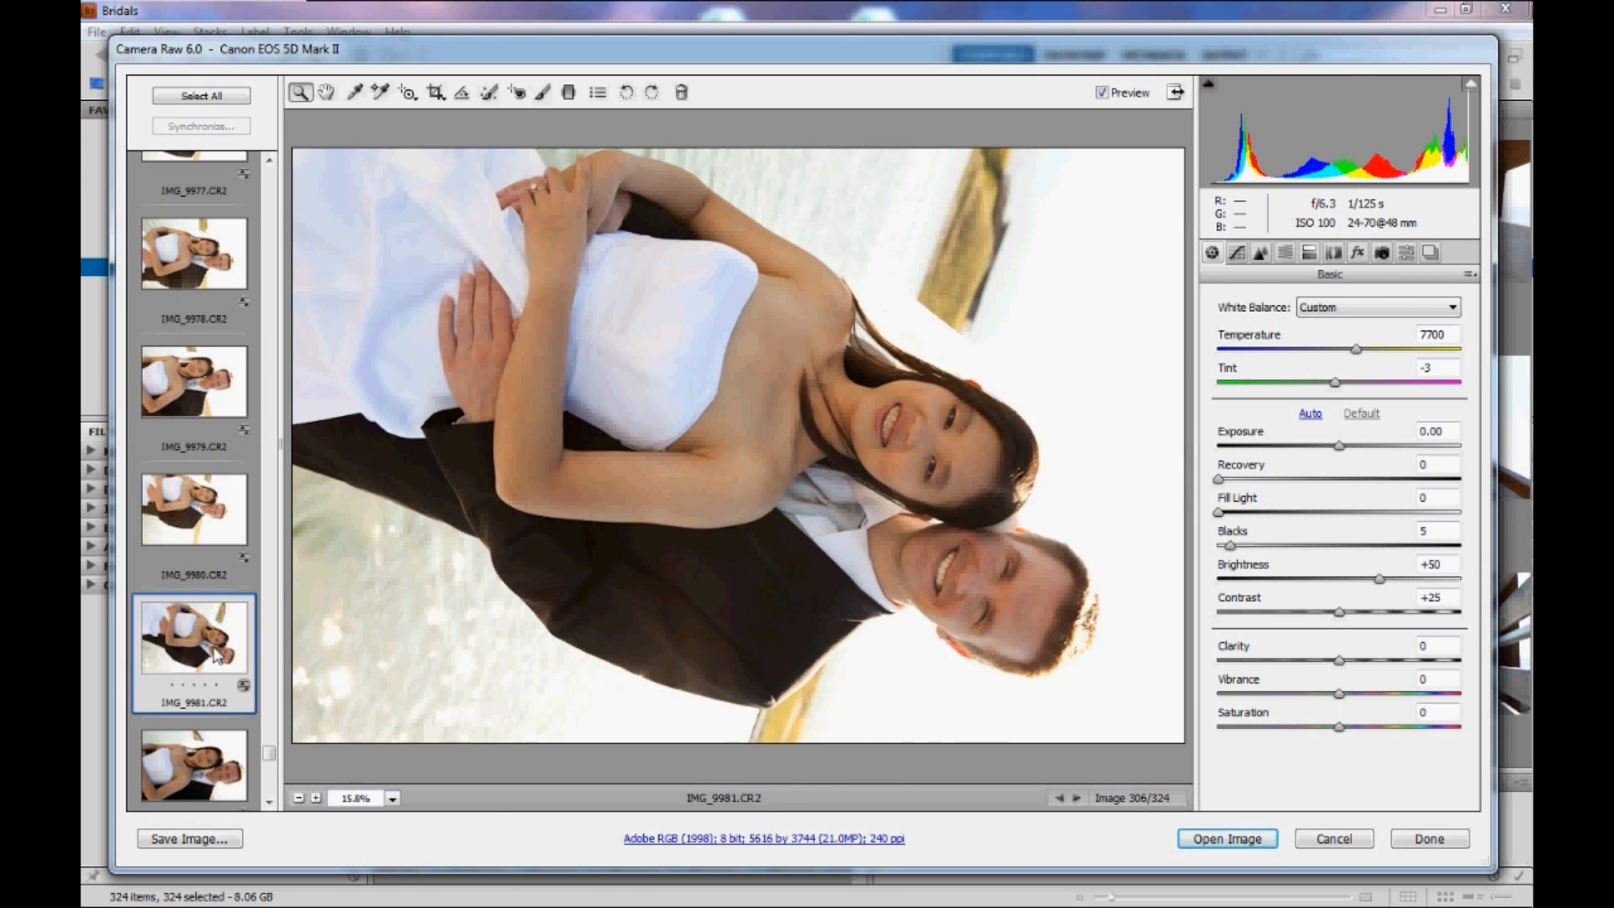
click(626, 92)
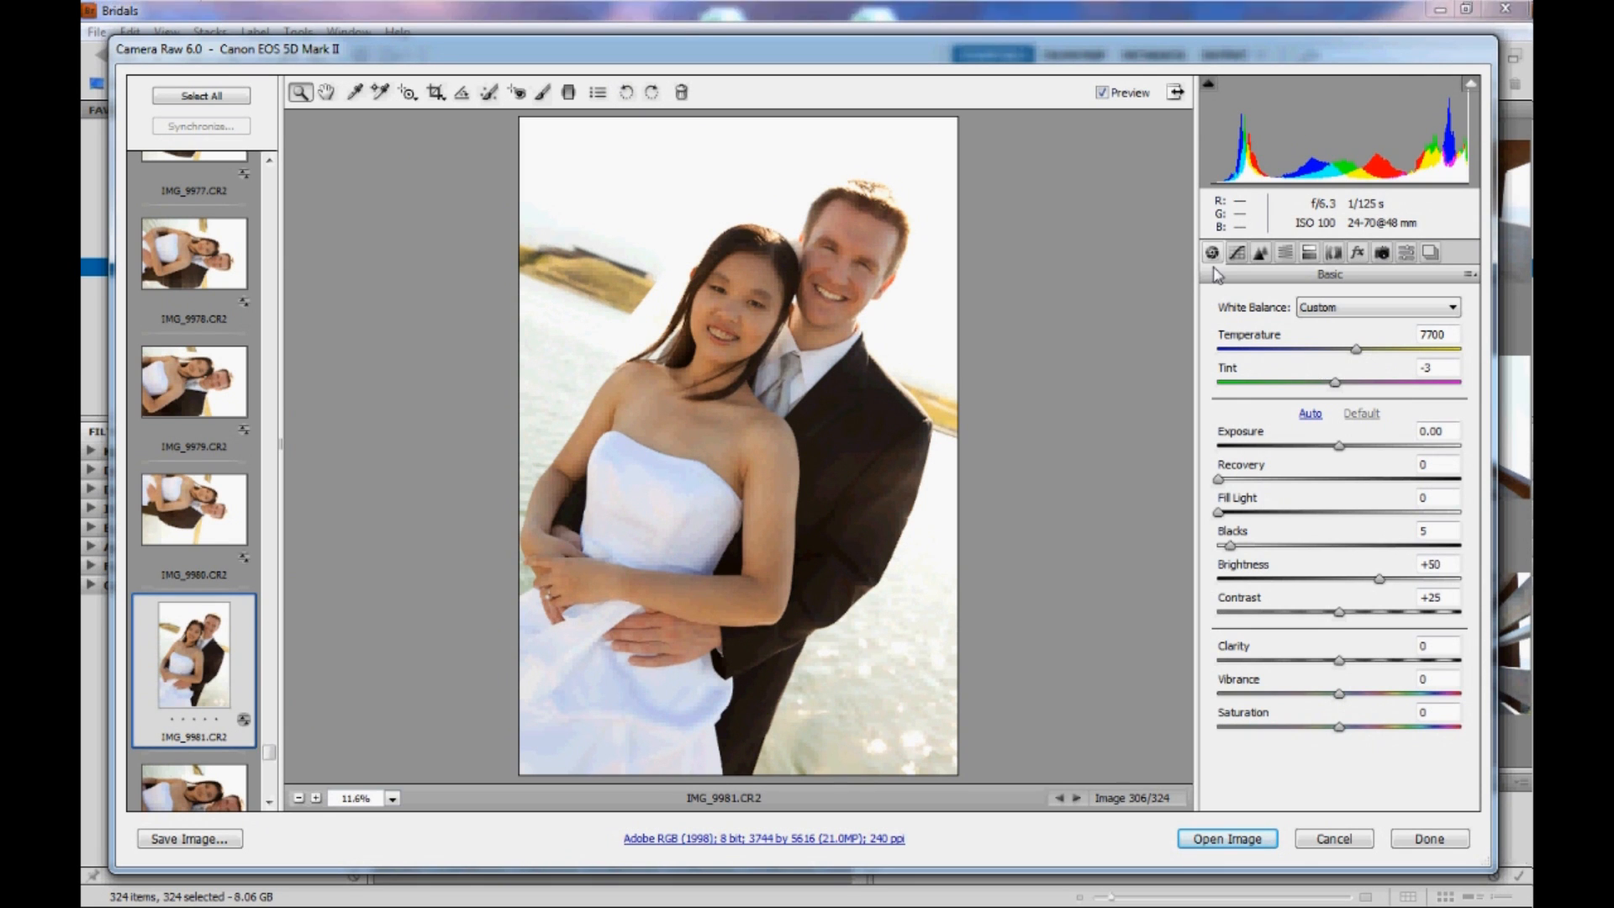
- Review the Tone Curve, Detail, HSL / Grayscale, Split Toning and Lens Corrections settings for IMG_9981
click(1237, 253)
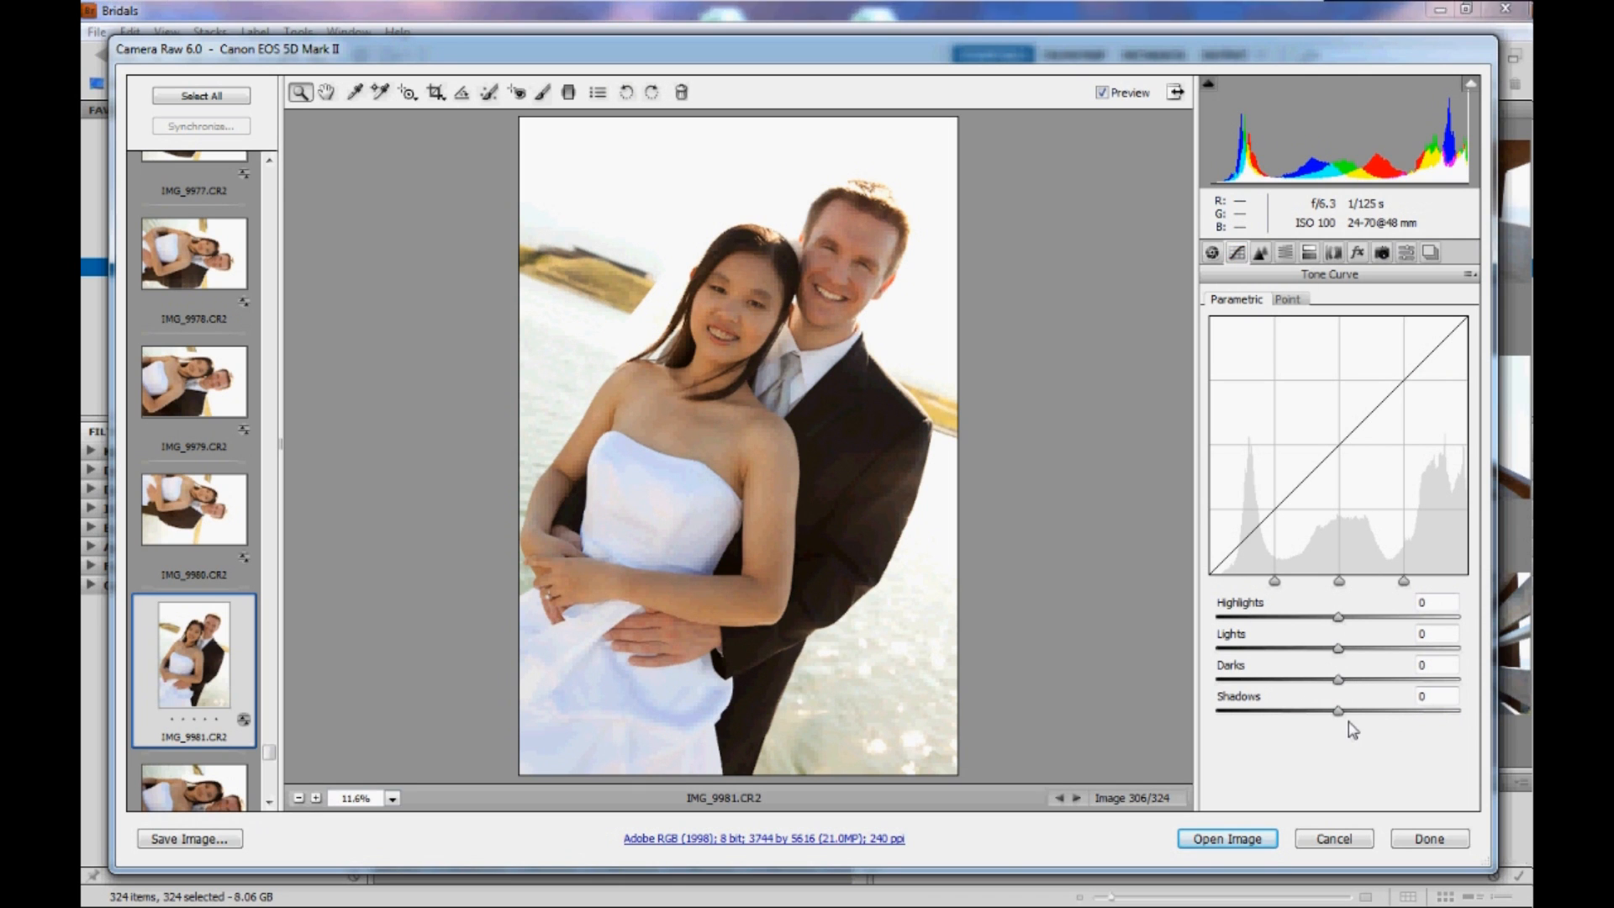
click(1261, 255)
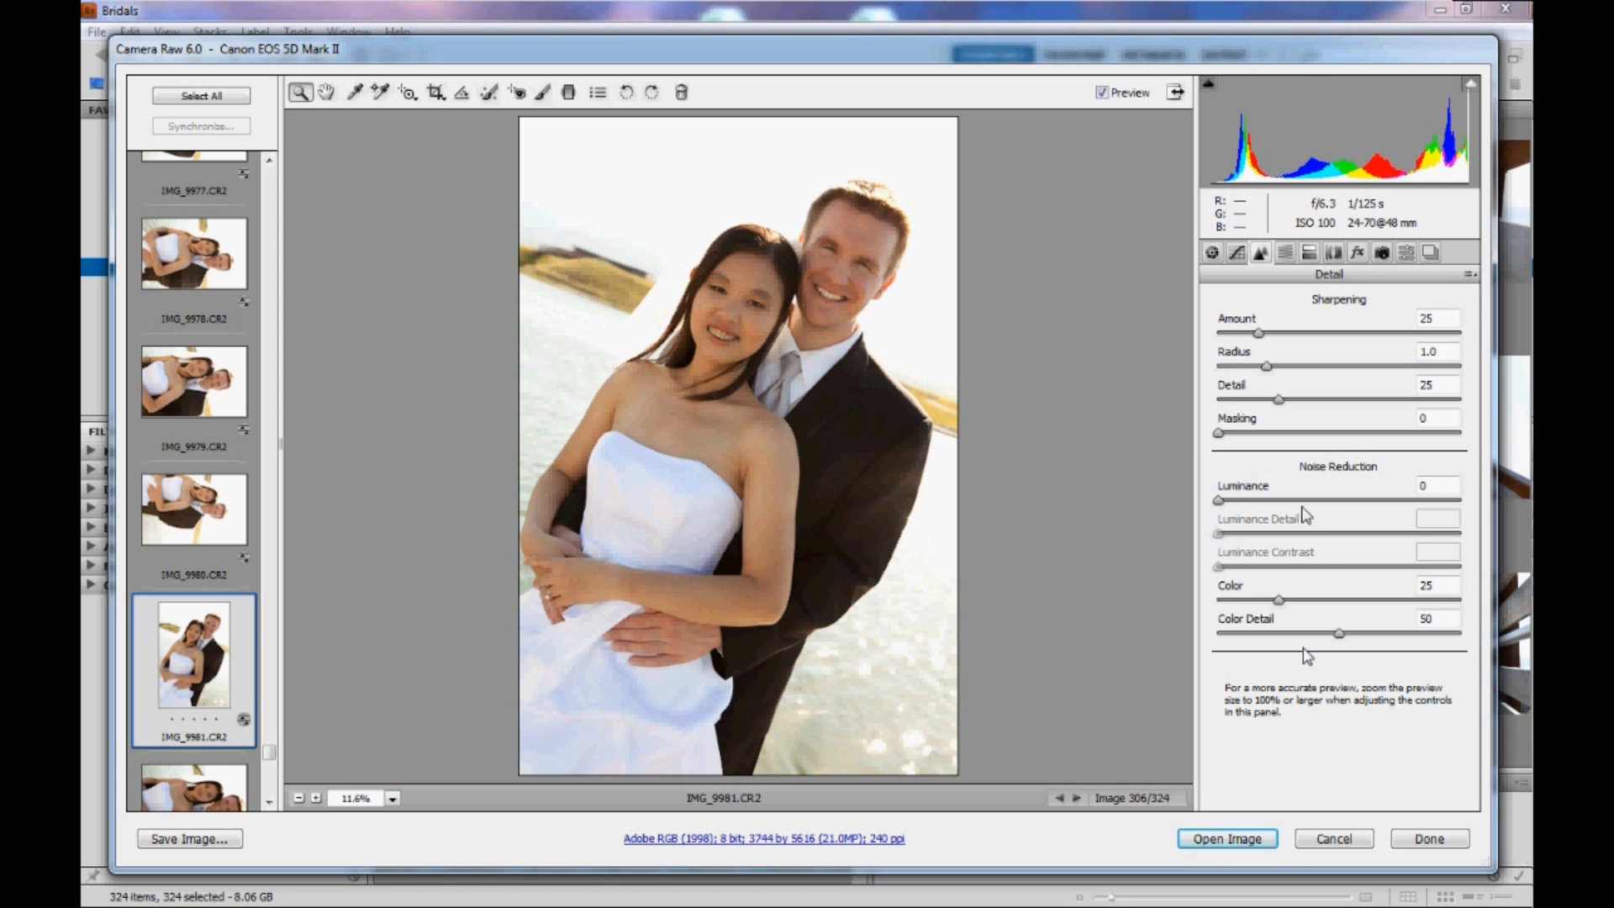
click(1286, 253)
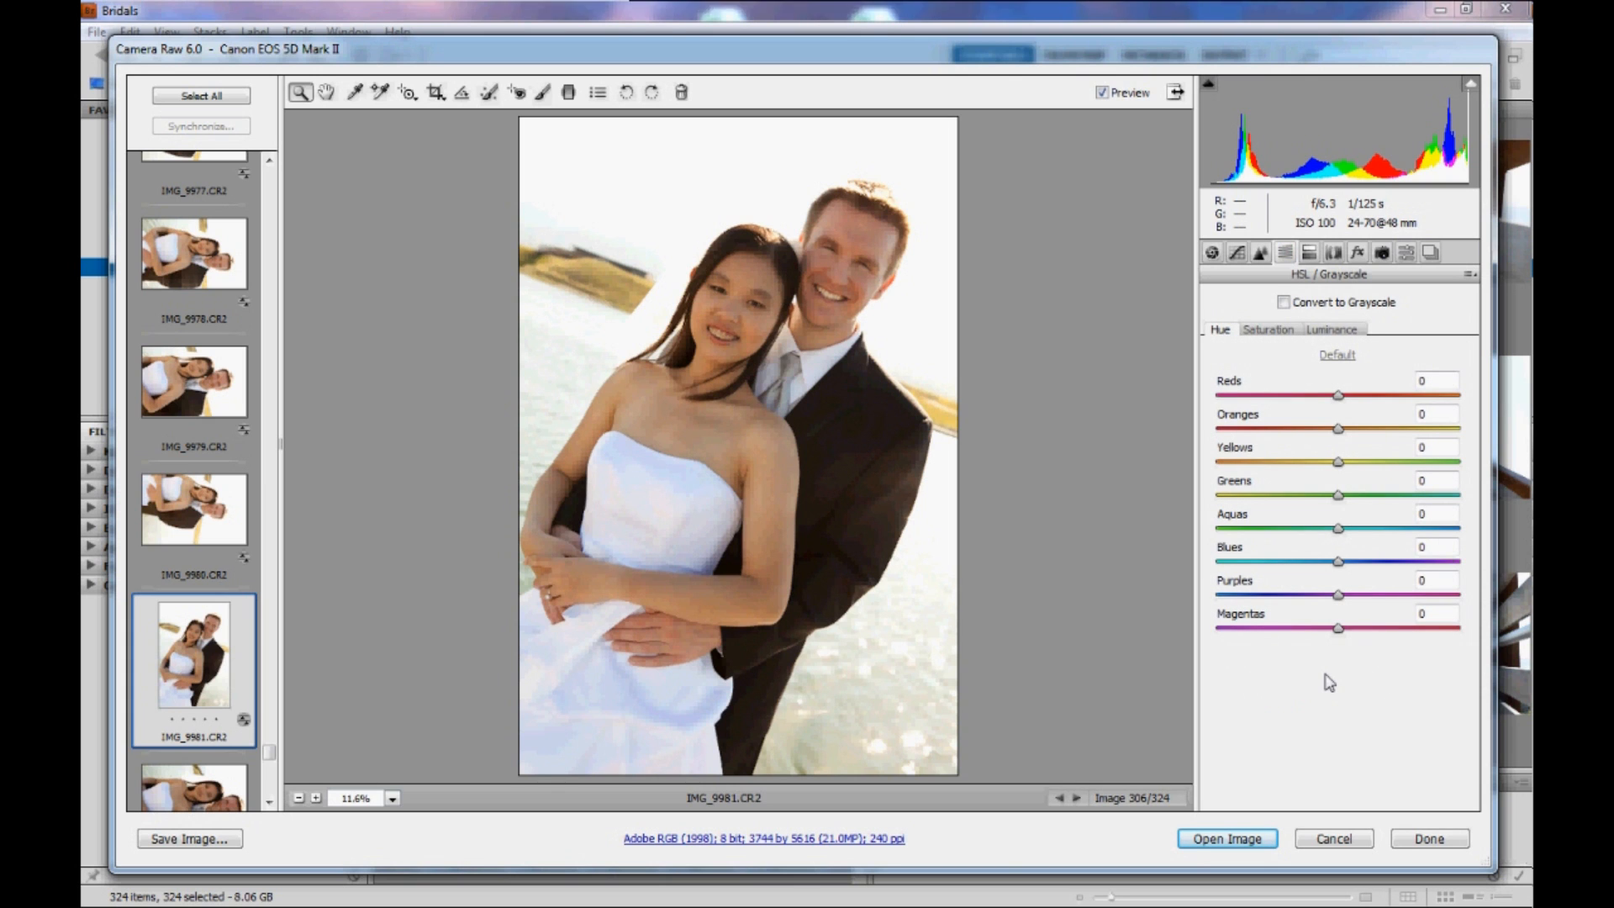
click(1309, 255)
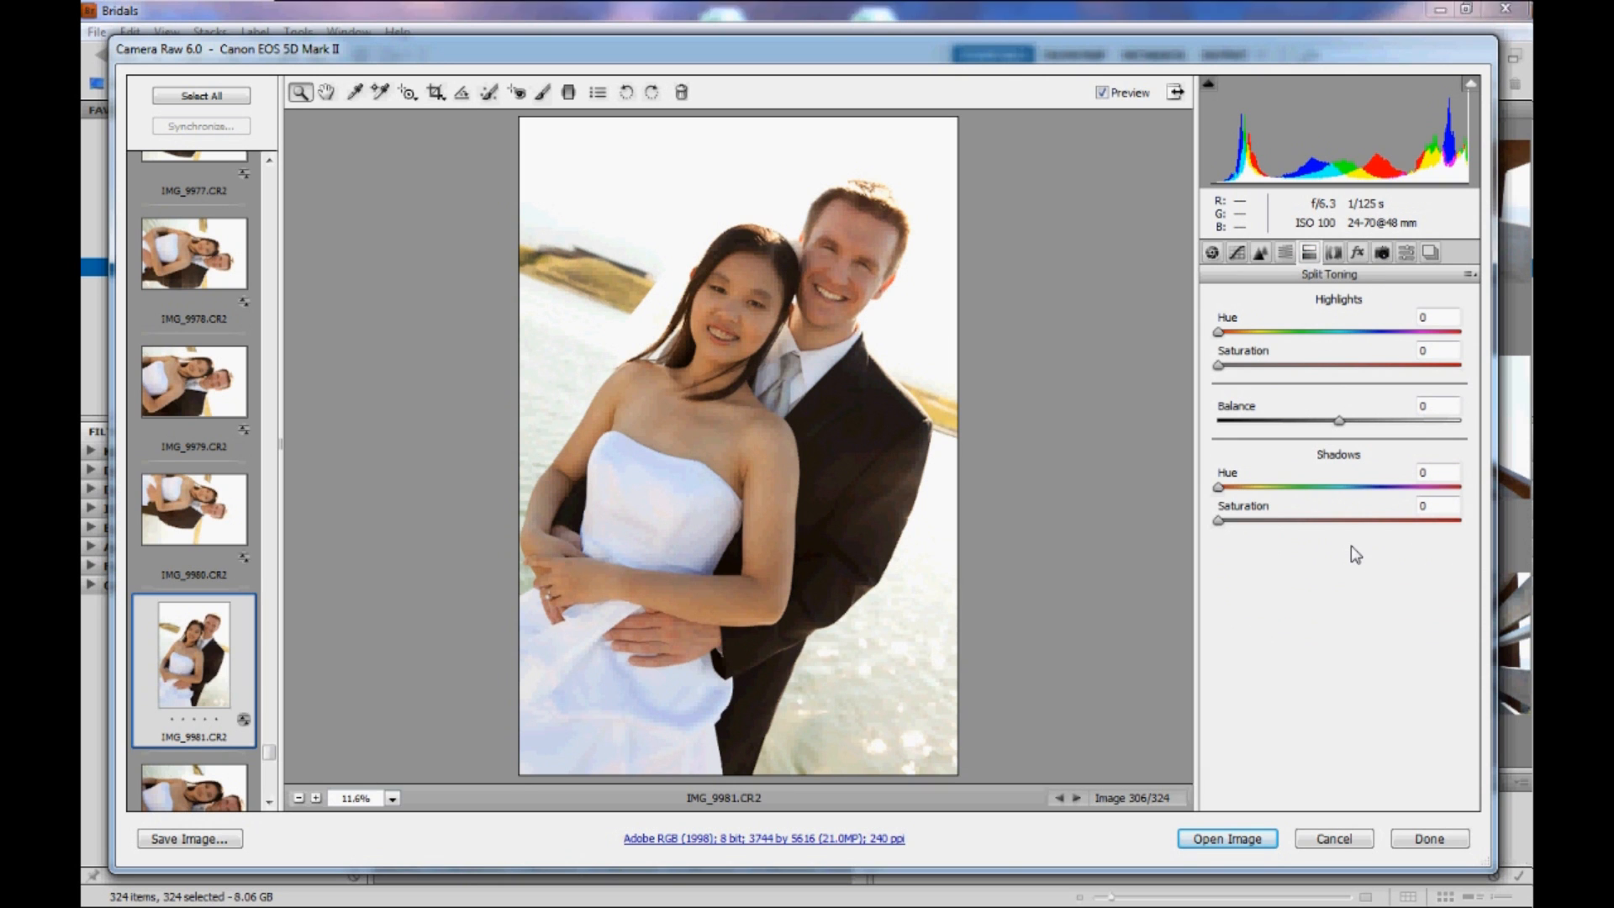
click(1333, 254)
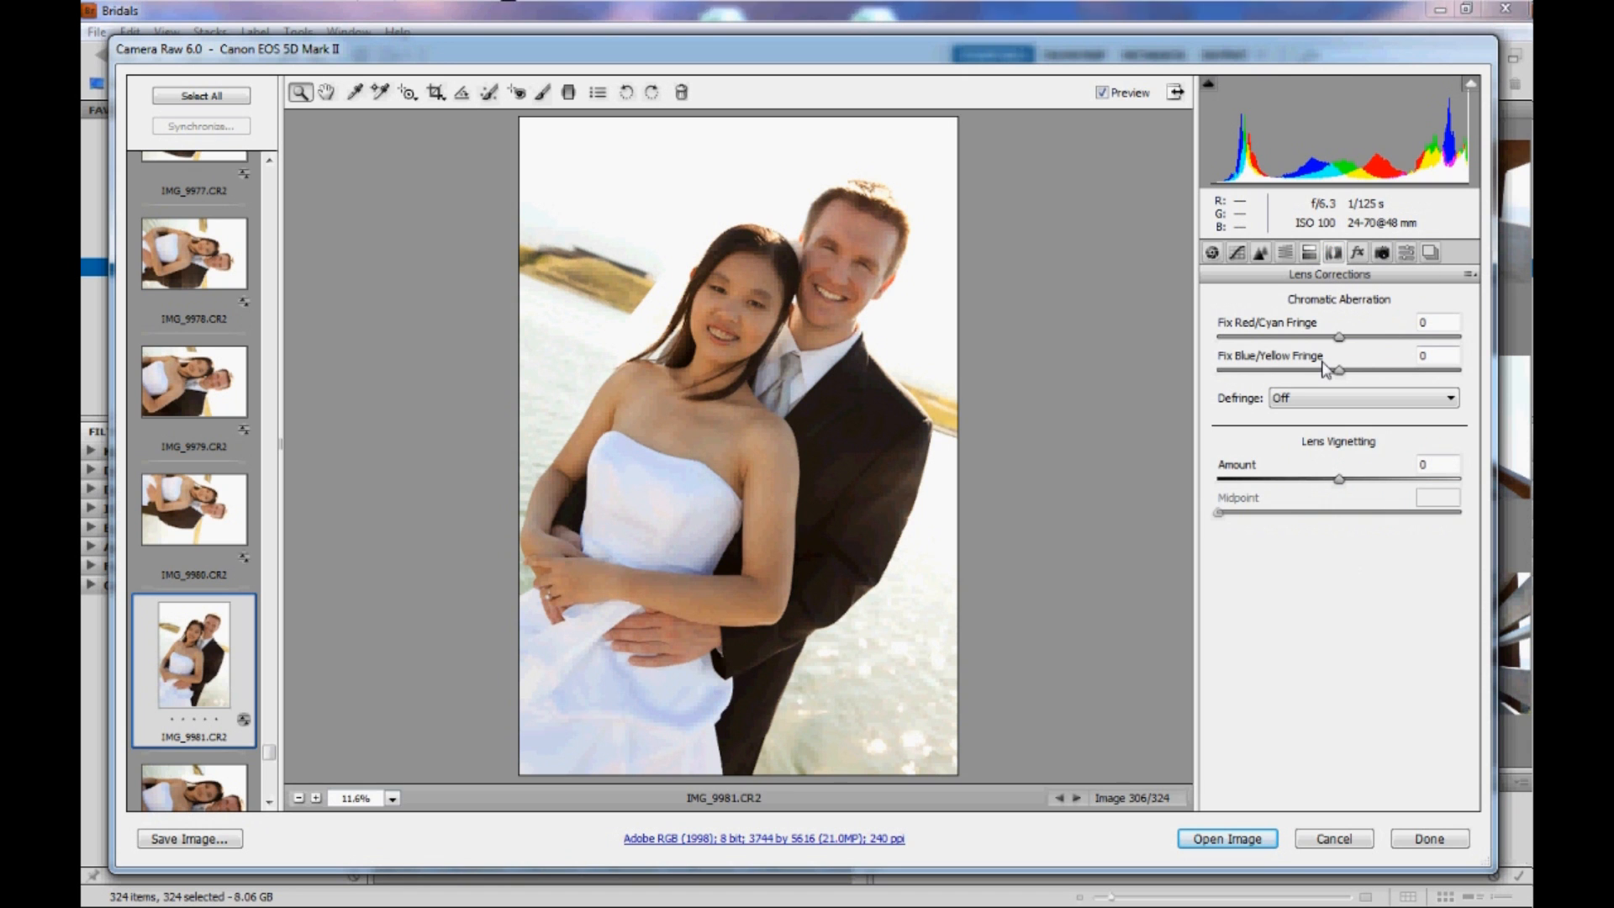
- Try a slight negative Lens Vignetting amount on IMG_9981 and +100 on IMG_0116, resetting each to 0
mouse_move(1340, 479)
mouse_down()
mouse_move(1207, 494)
mouse_move(1339, 507)
mouse_up()
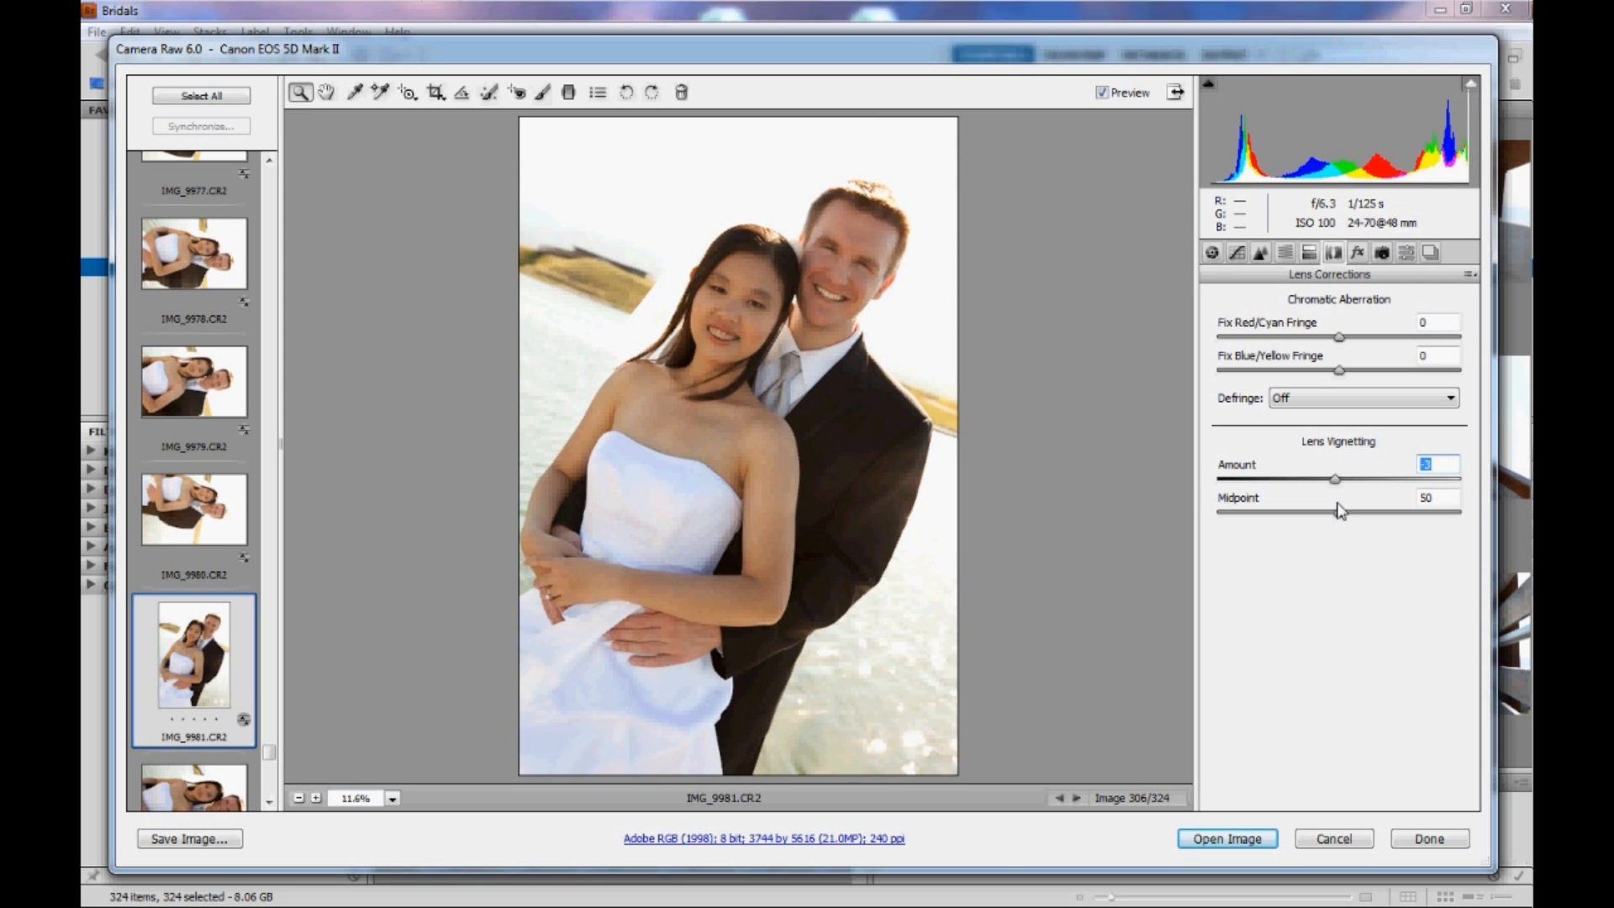
text(0)
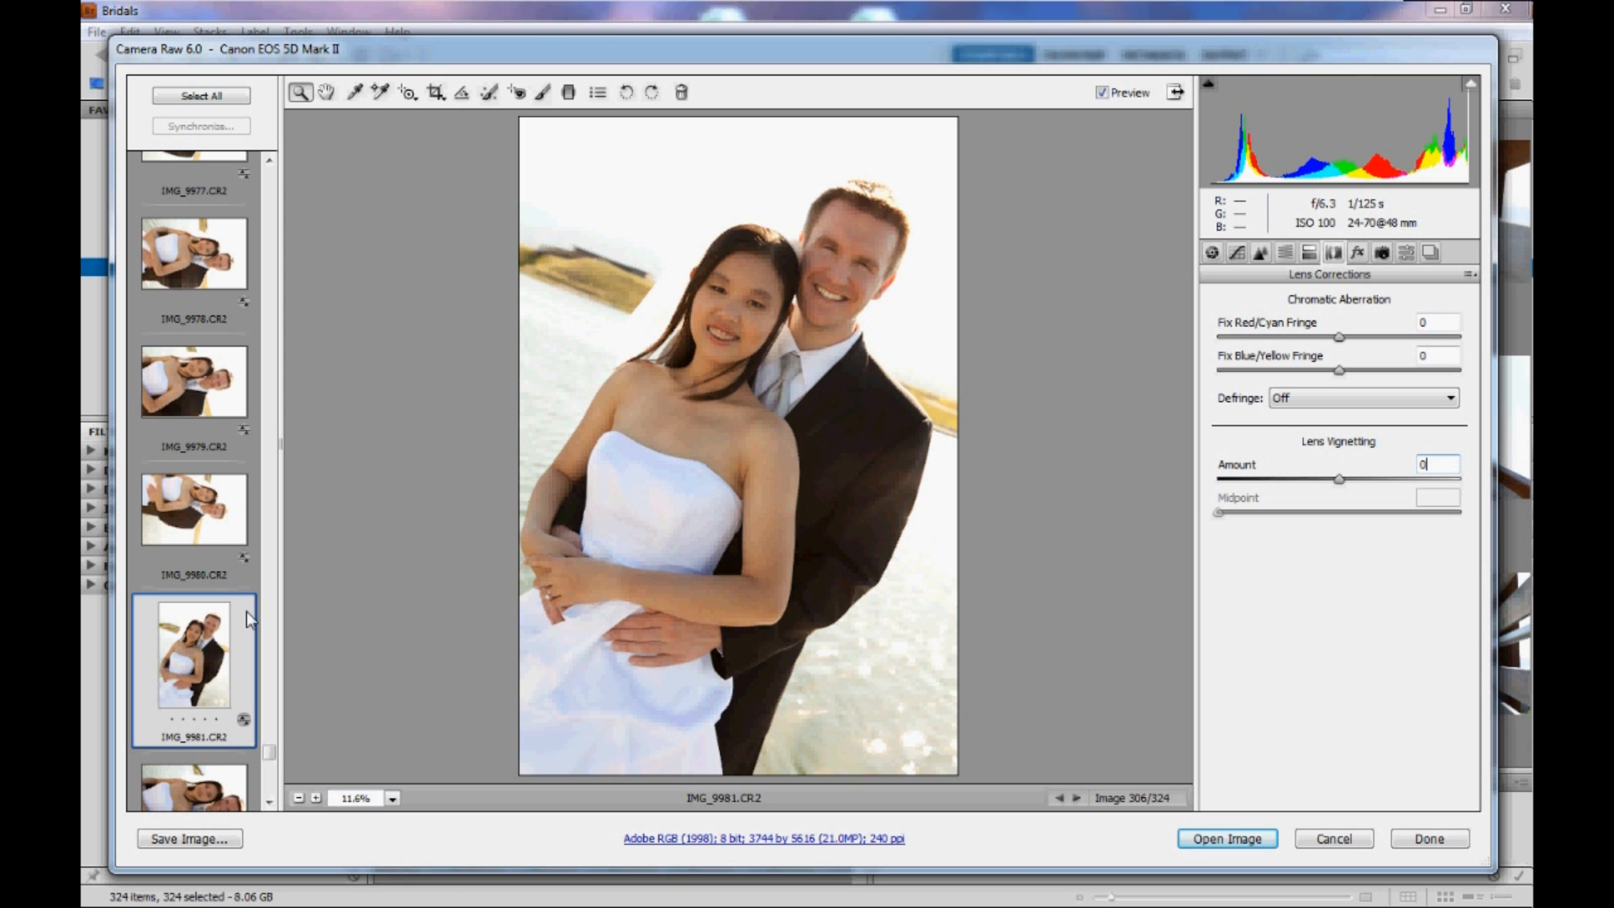
drag(269, 753, 269, 402)
click(186, 322)
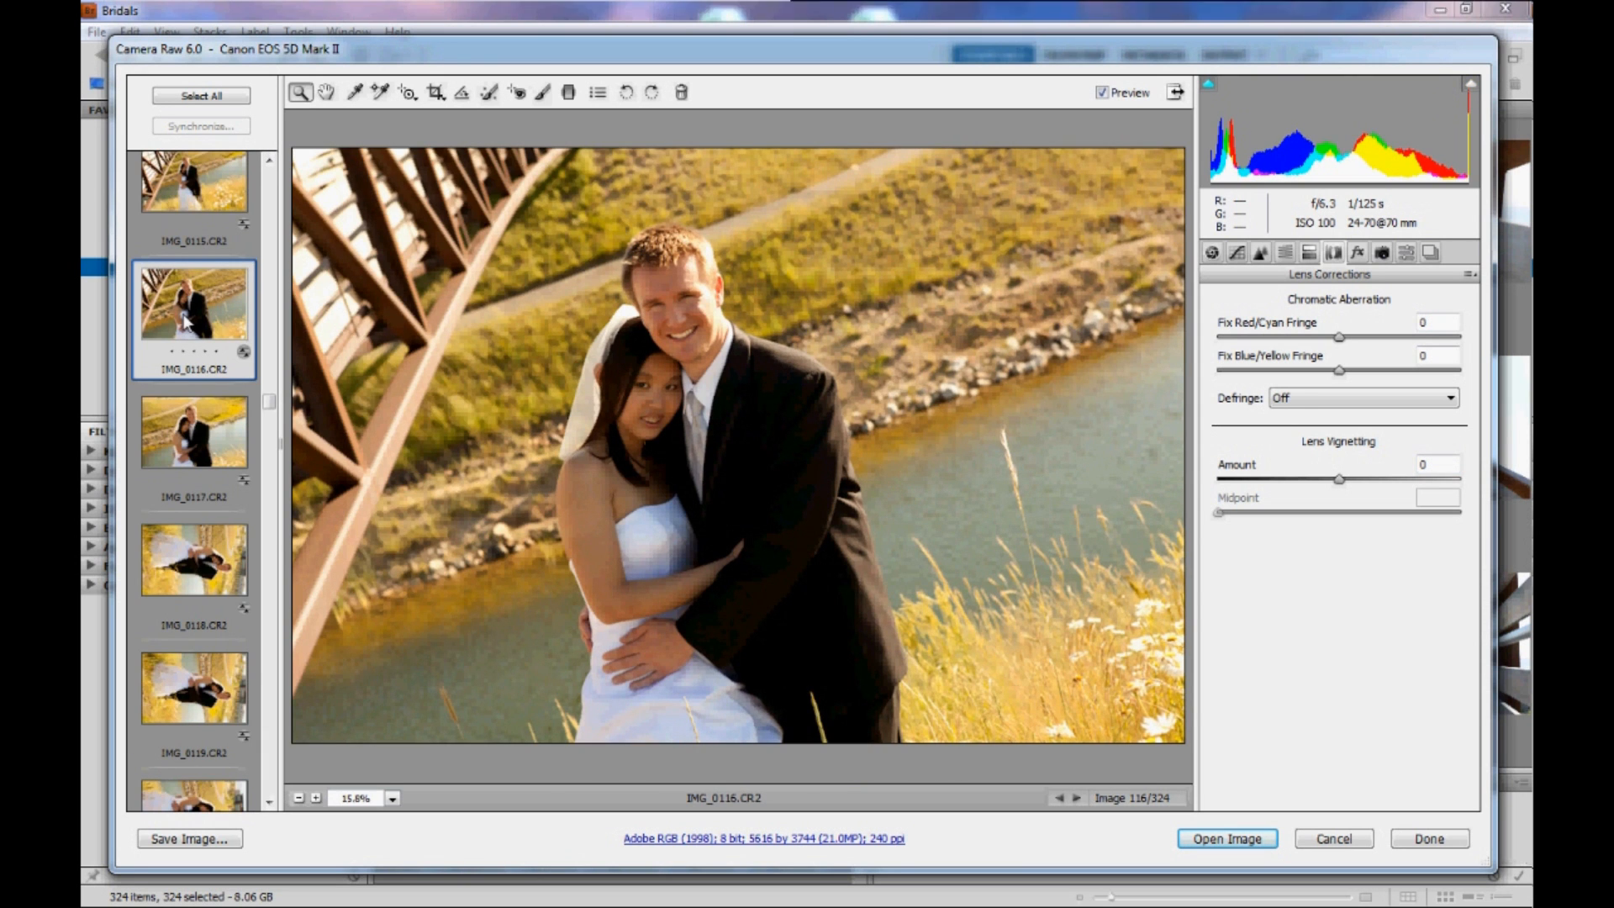
drag(1340, 479, 1495, 517)
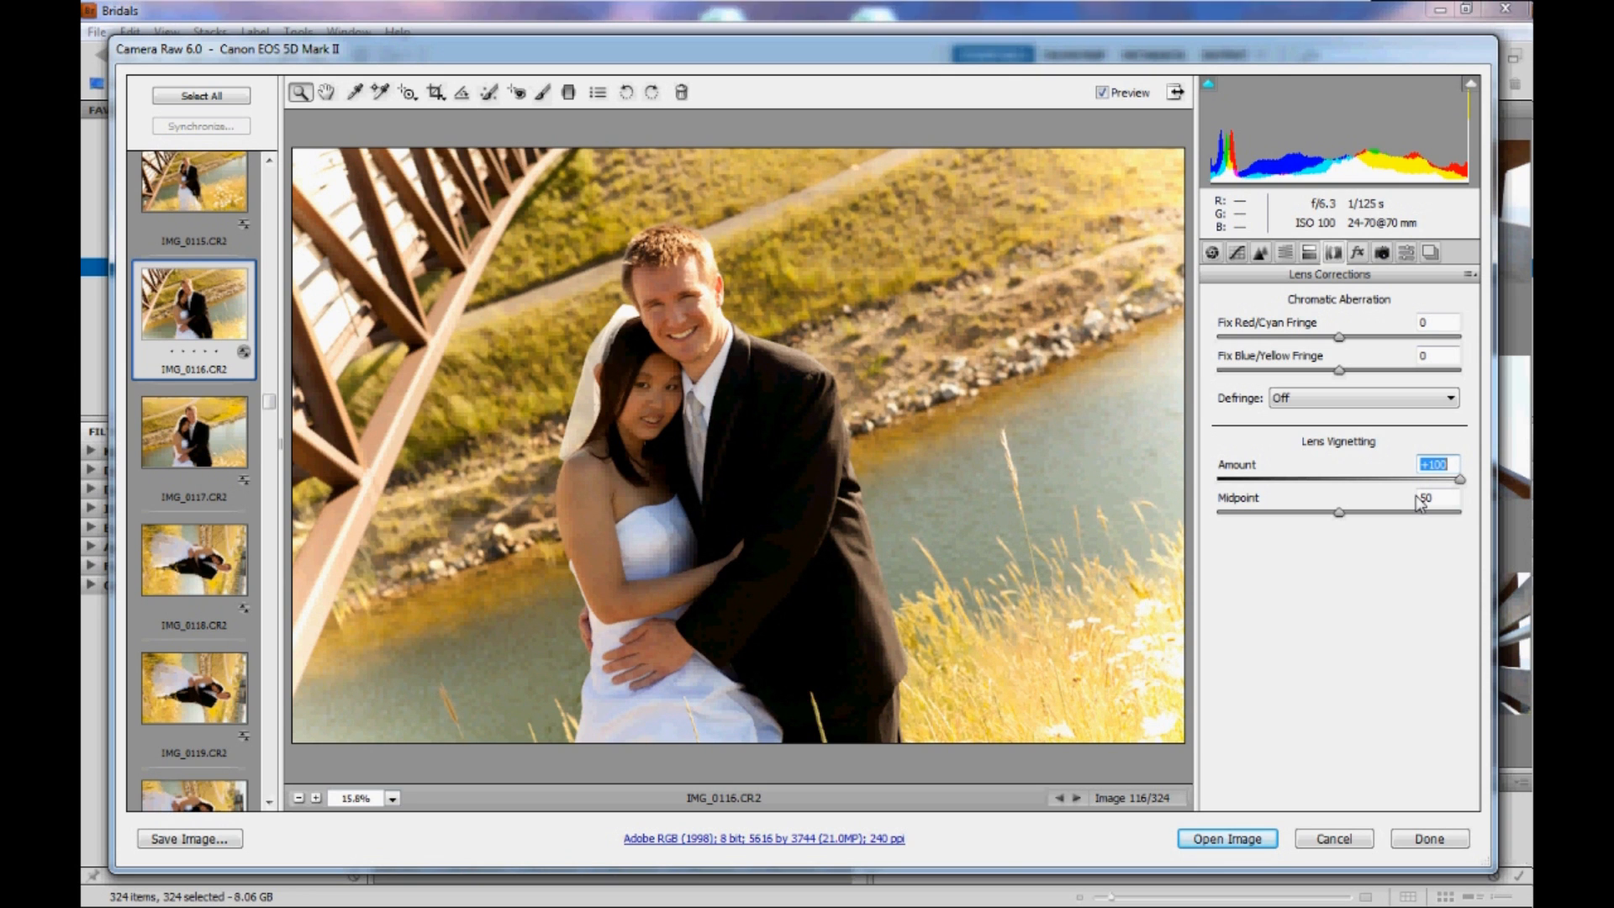
text(0)
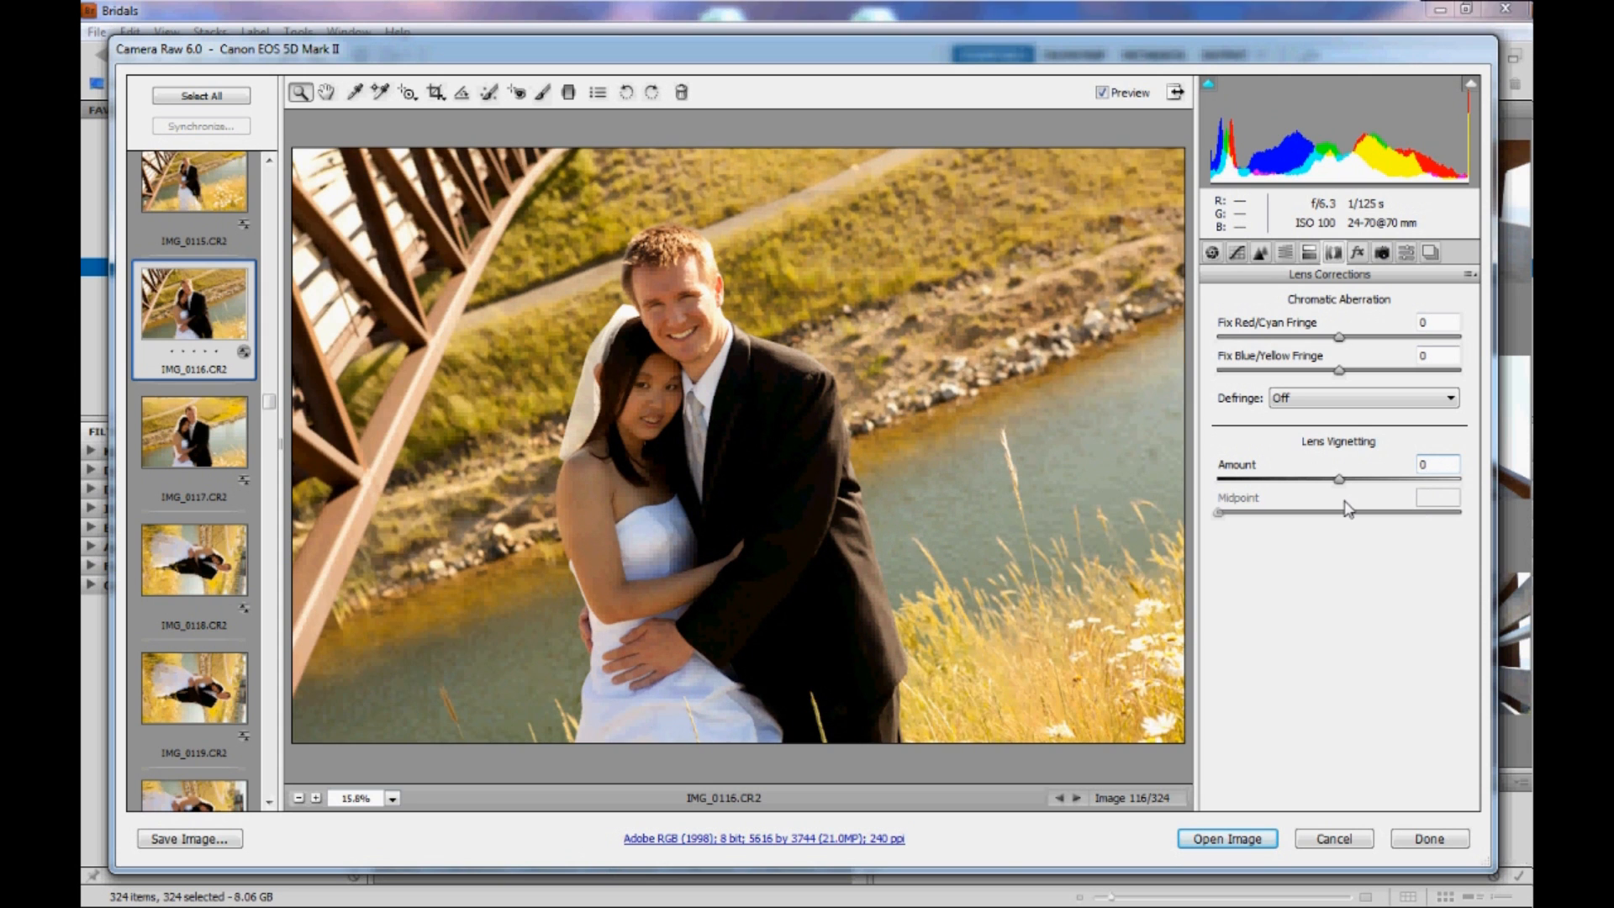
- Review the Effects, Camera Calibration, Presets and Snapshots settings for IMG_0116
click(1358, 253)
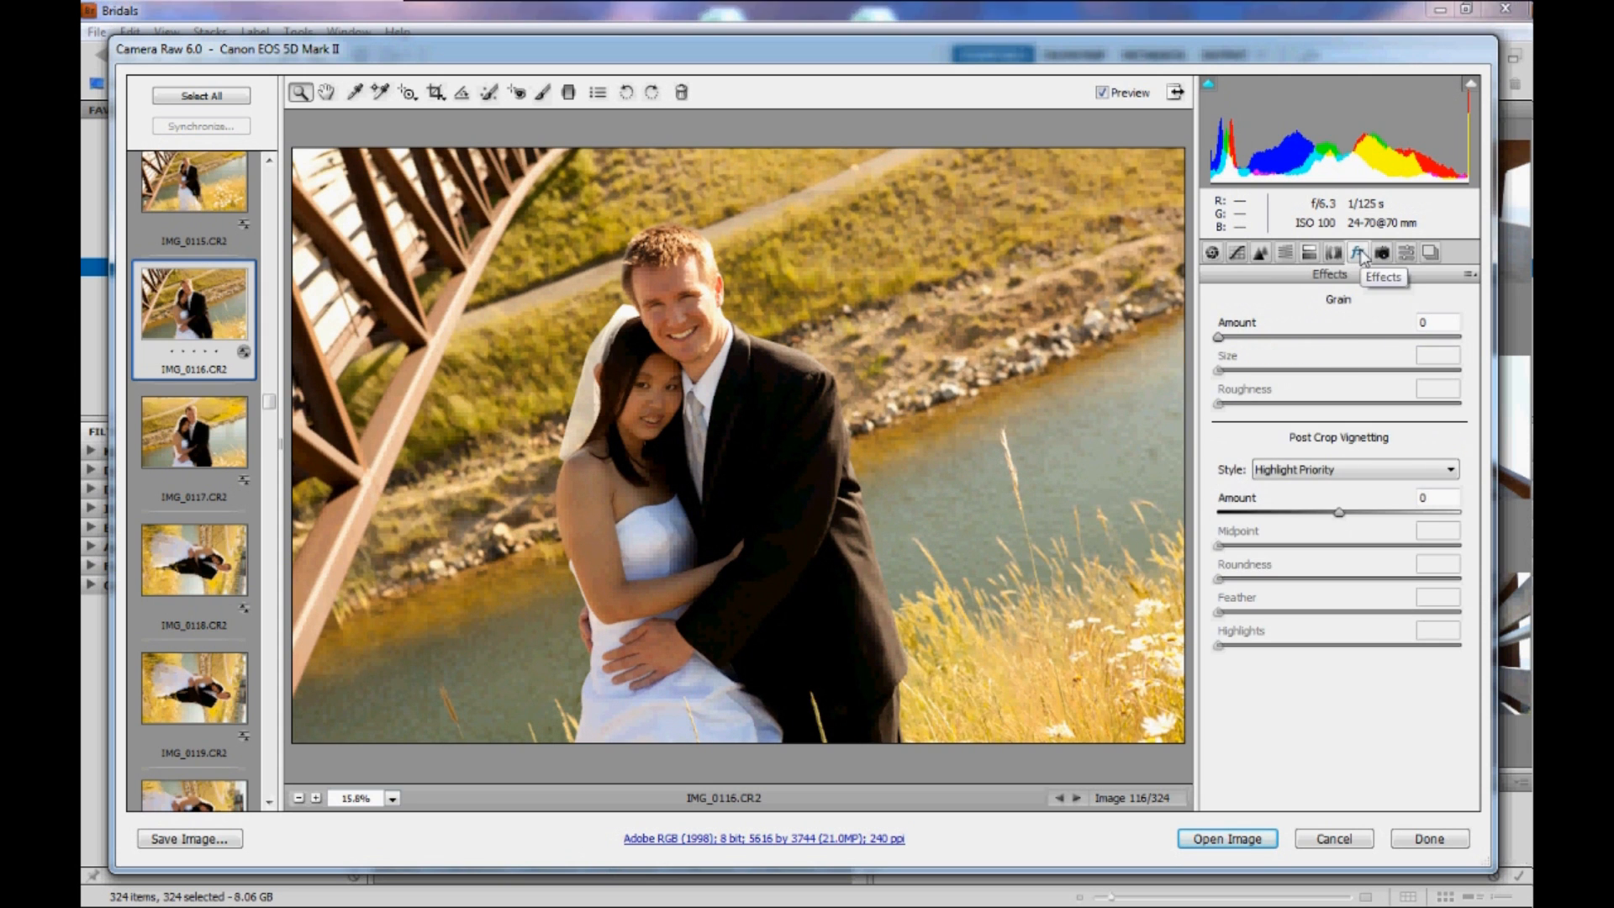
click(1383, 254)
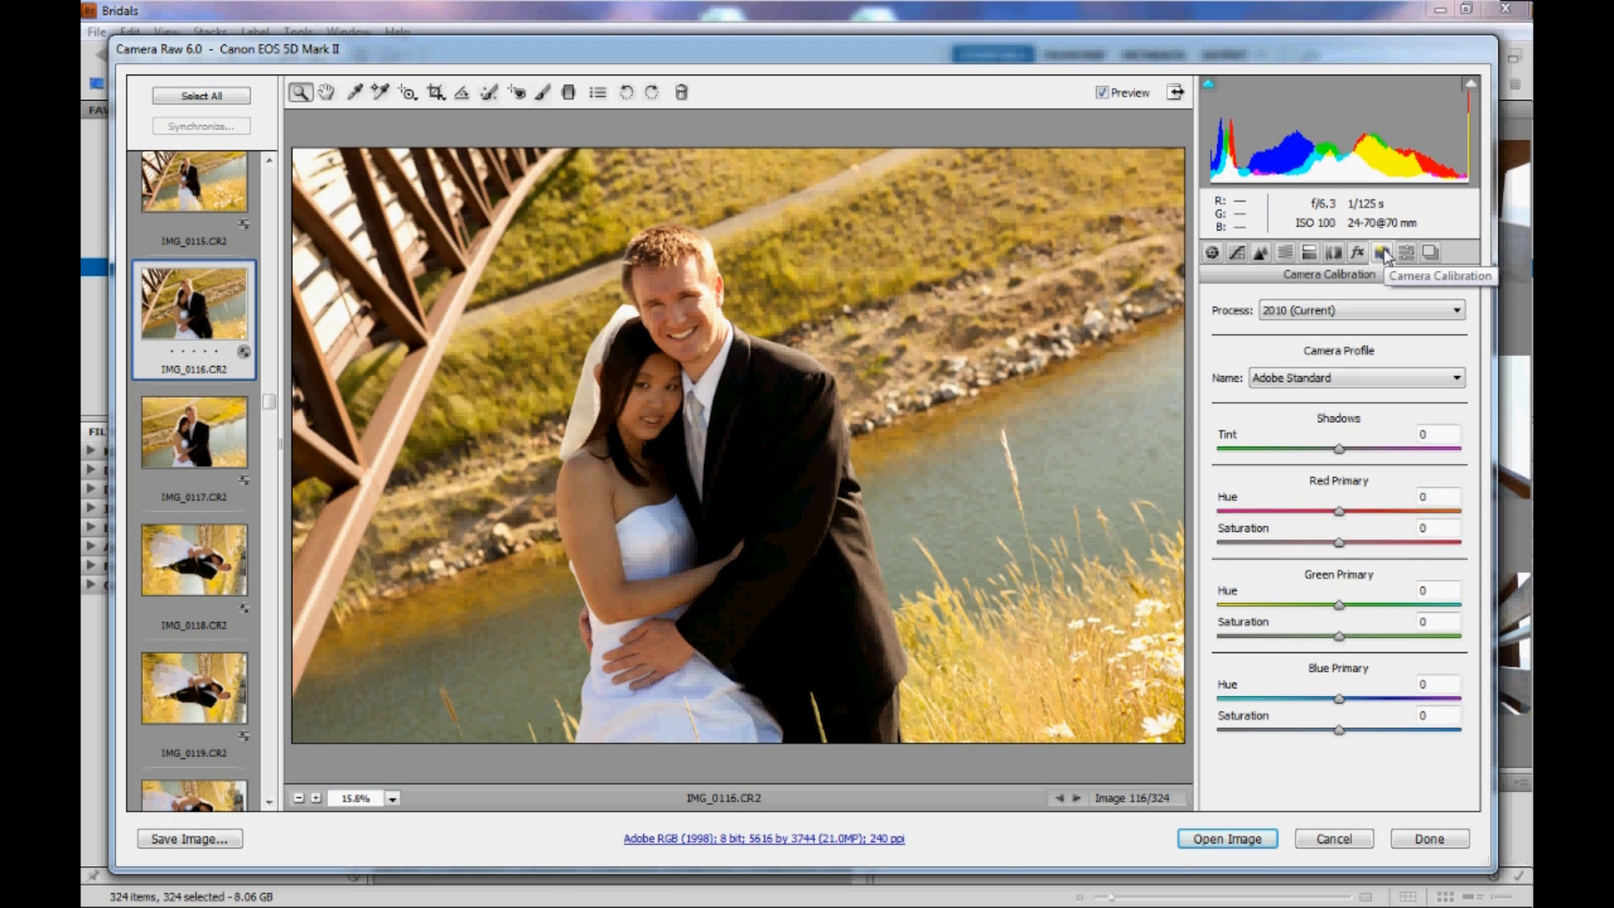
click(1407, 253)
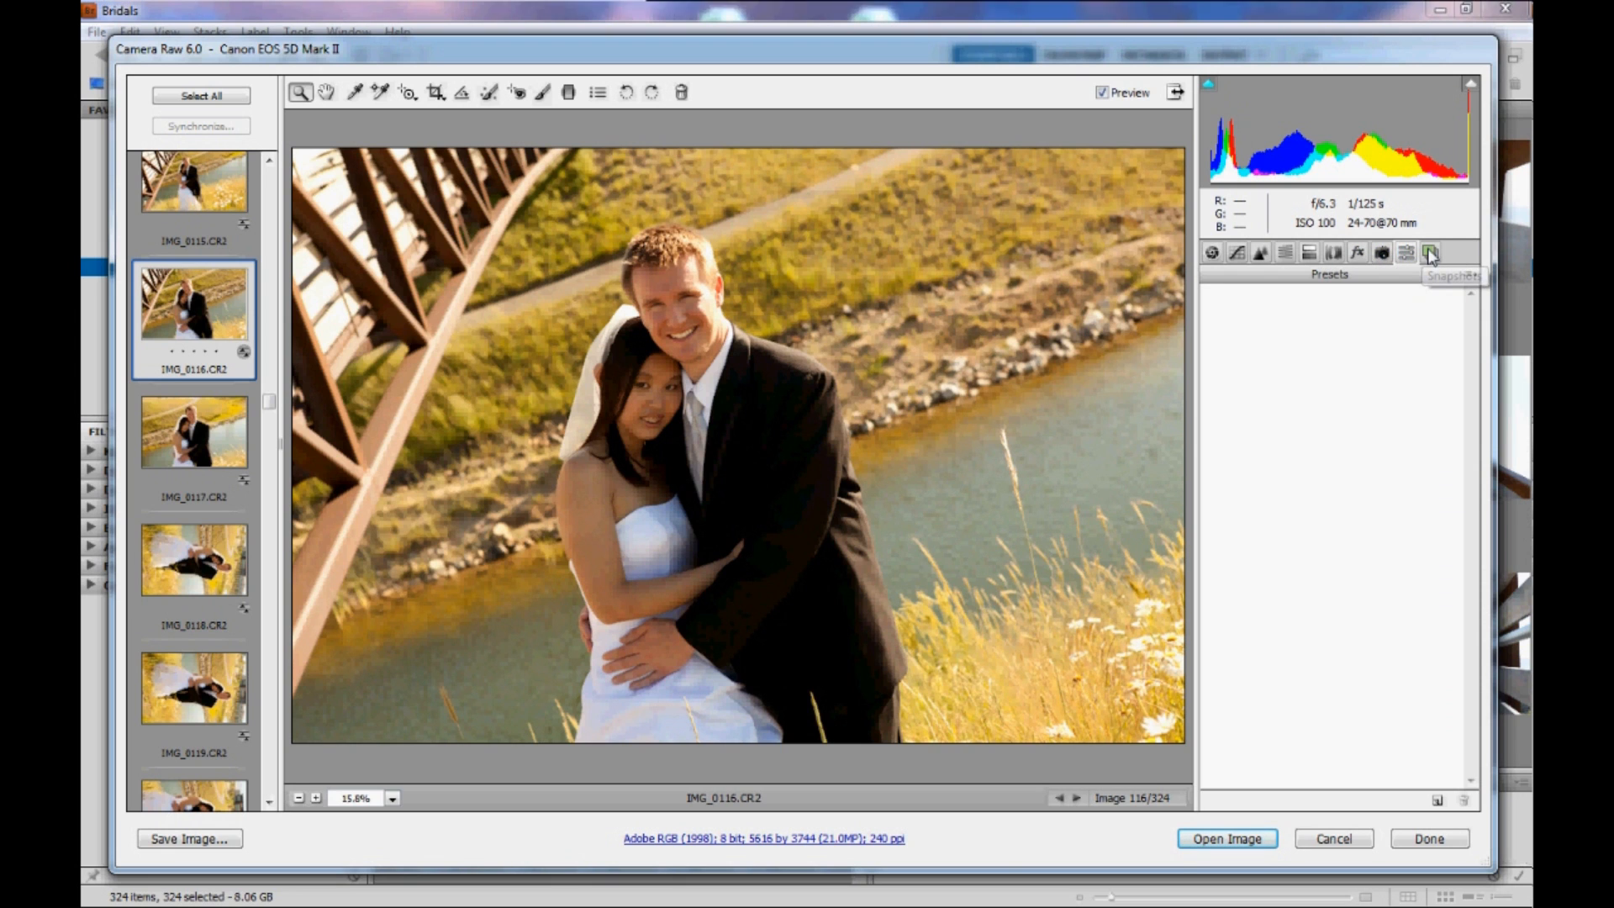
click(1431, 254)
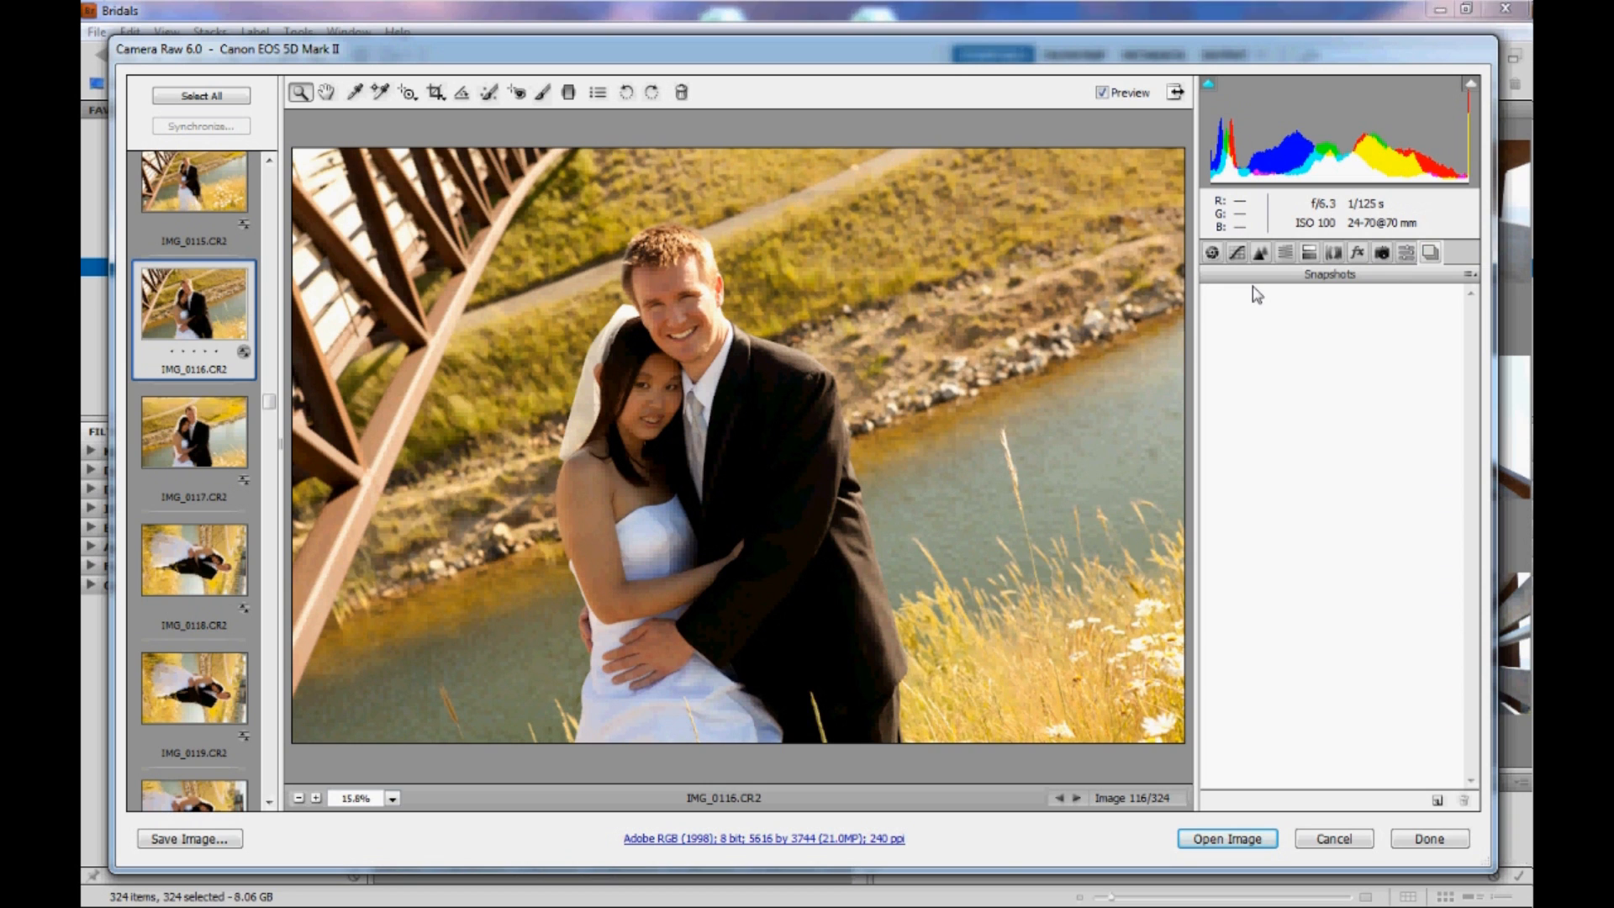
- Try Exposure values of -0.65 and +0.35 on IMG_0116 in the Basic settings, then reset Exposure to 0
click(1212, 252)
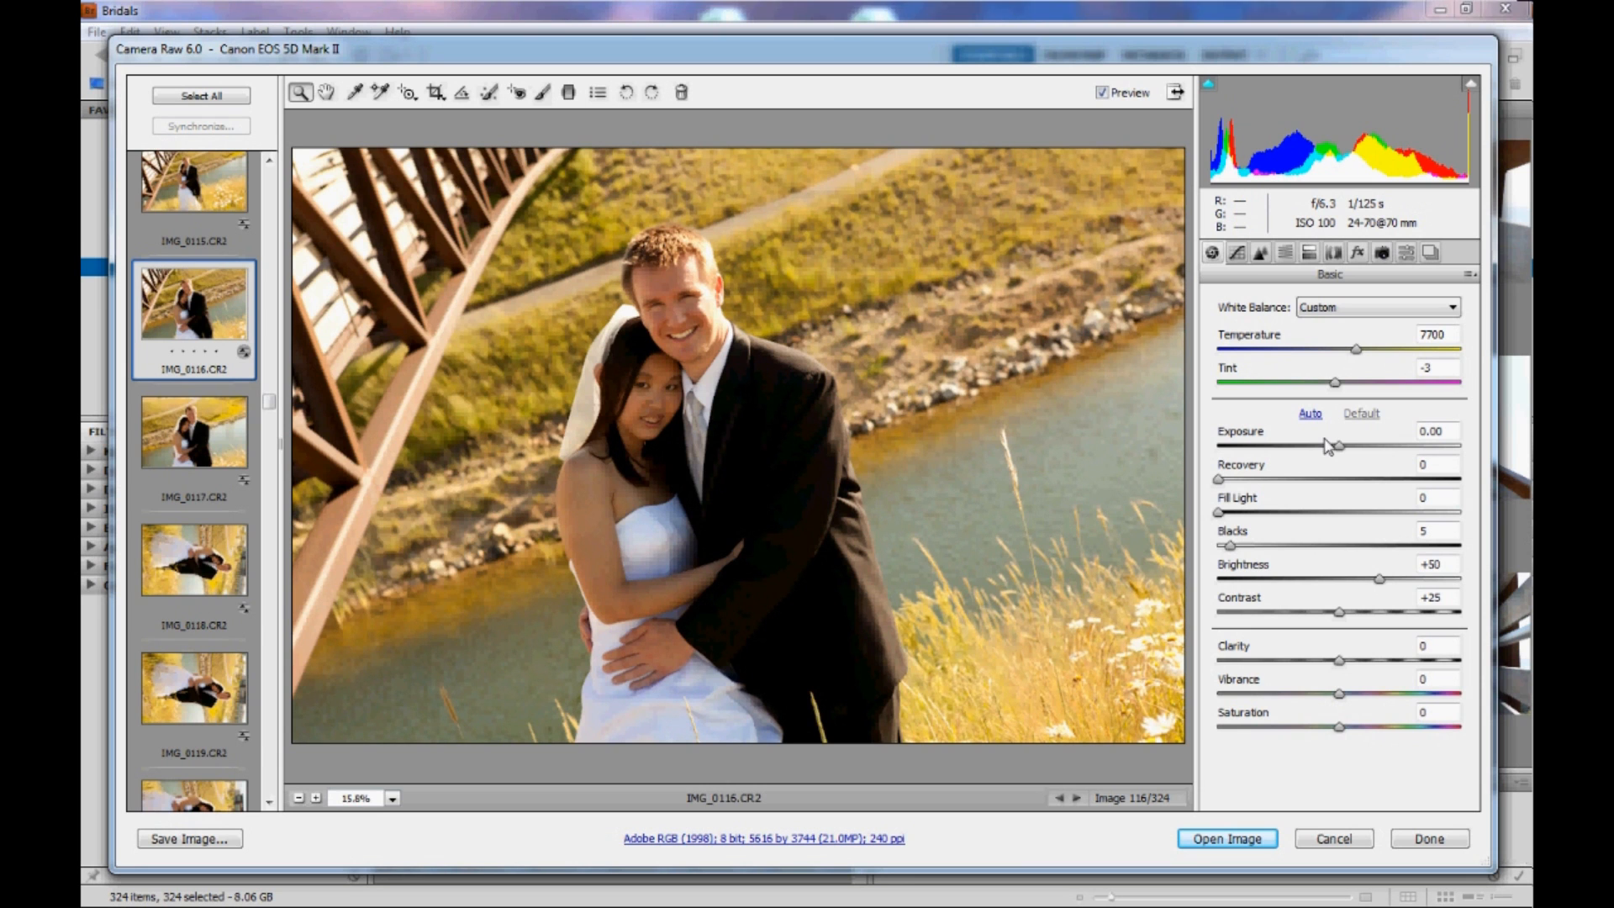
drag(1342, 449, 1326, 459)
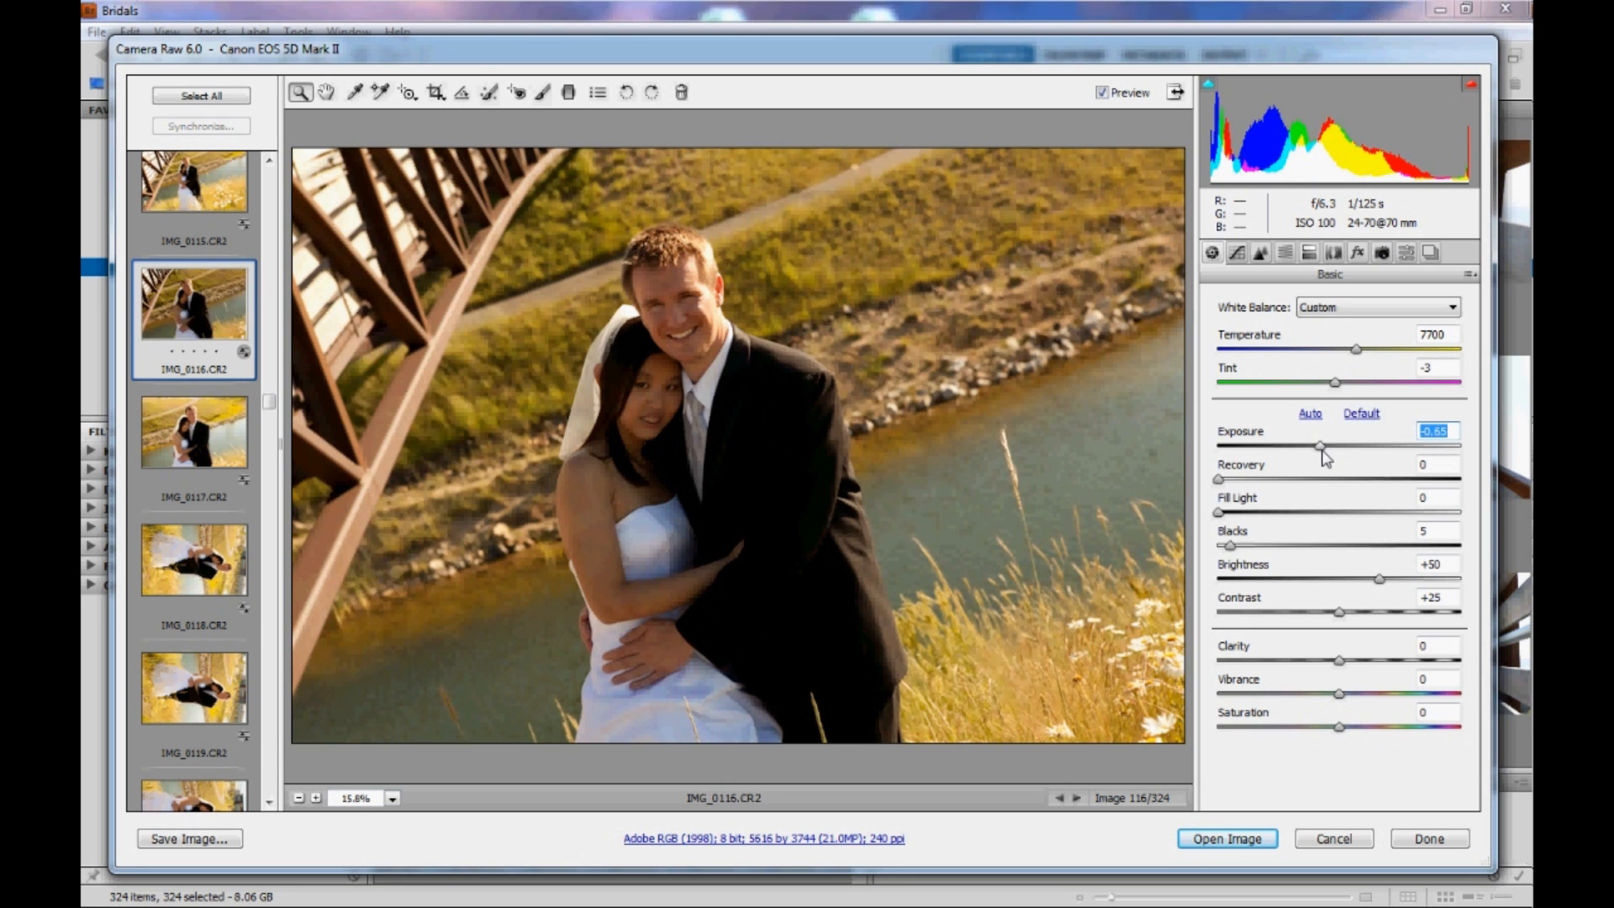
mouse_move(1326, 454)
mouse_down()
mouse_move(1371, 458)
mouse_move(1346, 459)
mouse_up()
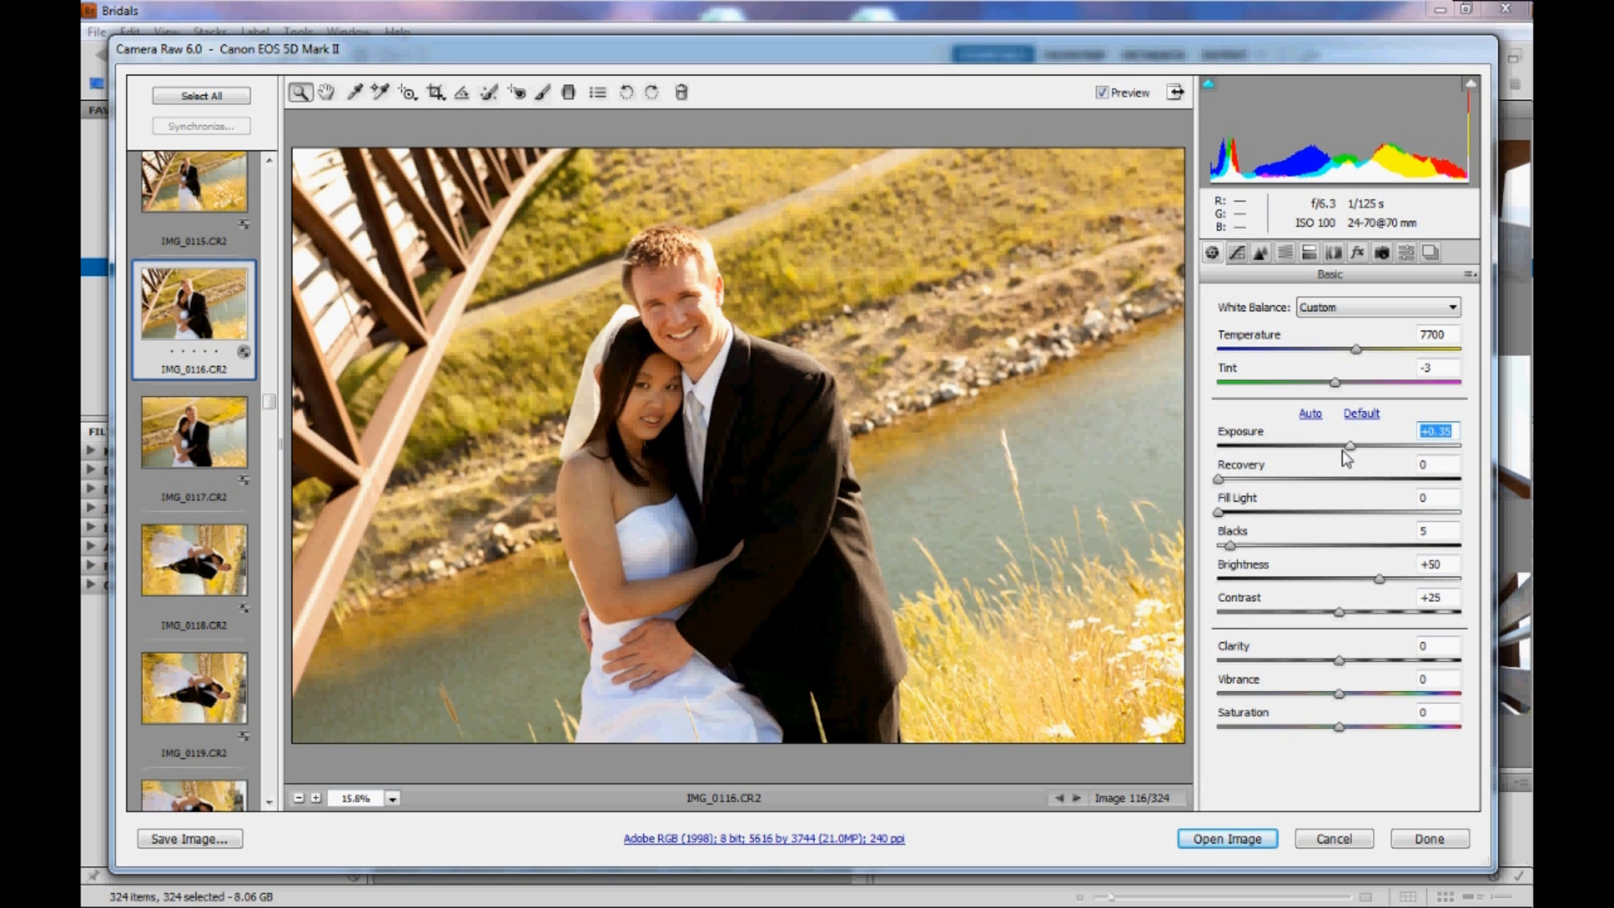
double_click(1346, 458)
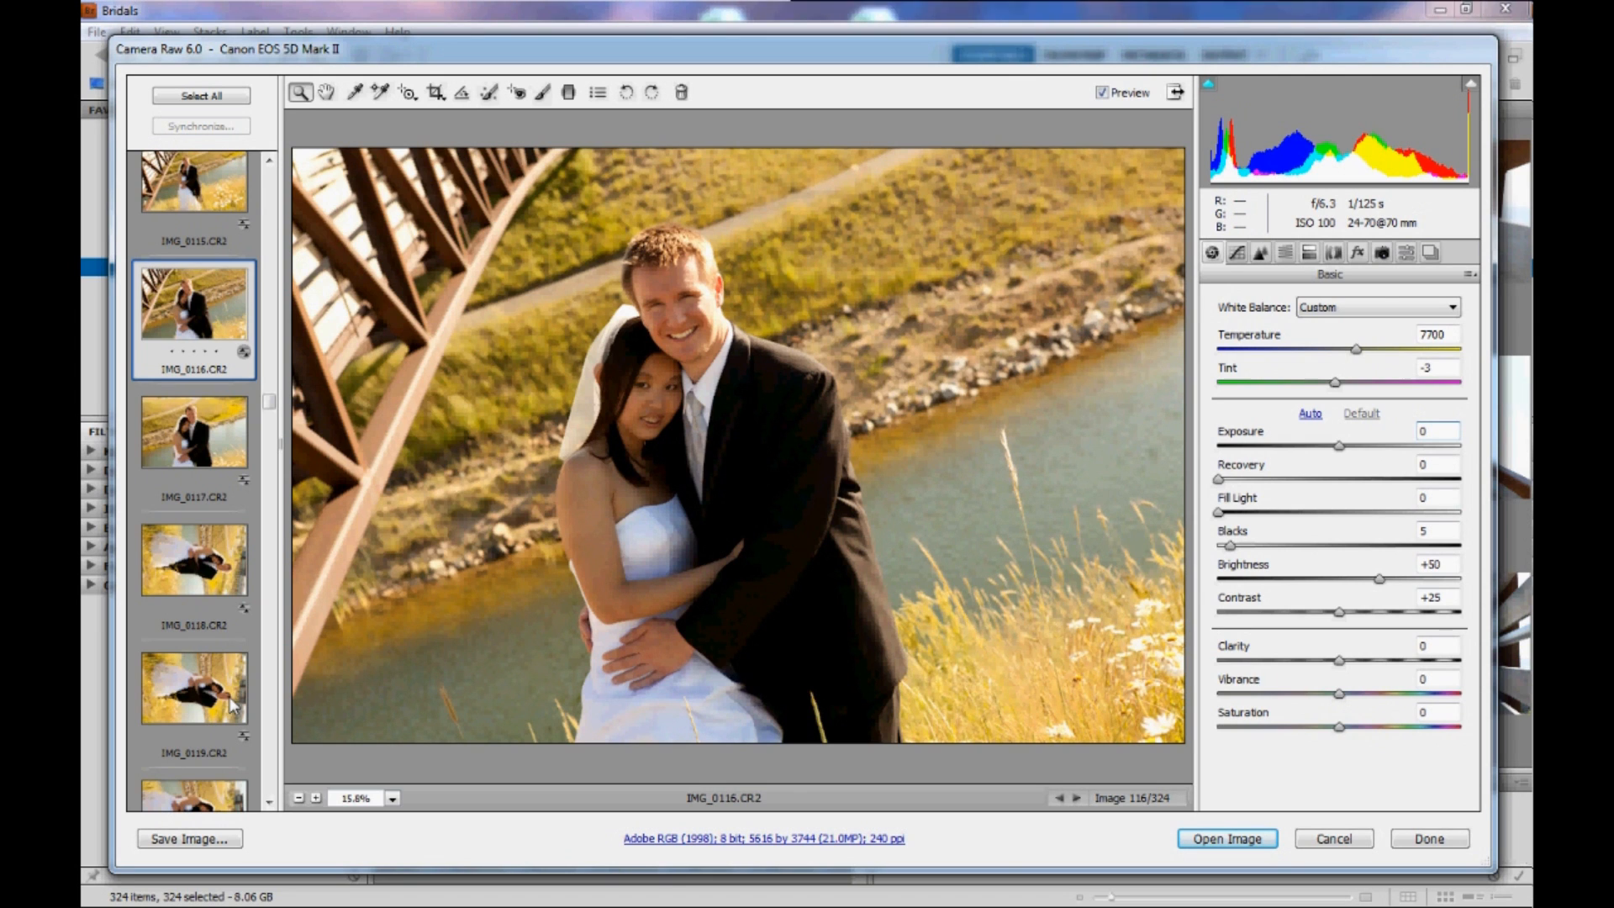
- Select all 324 photos and open the options for saving them as a batch
click(196, 98)
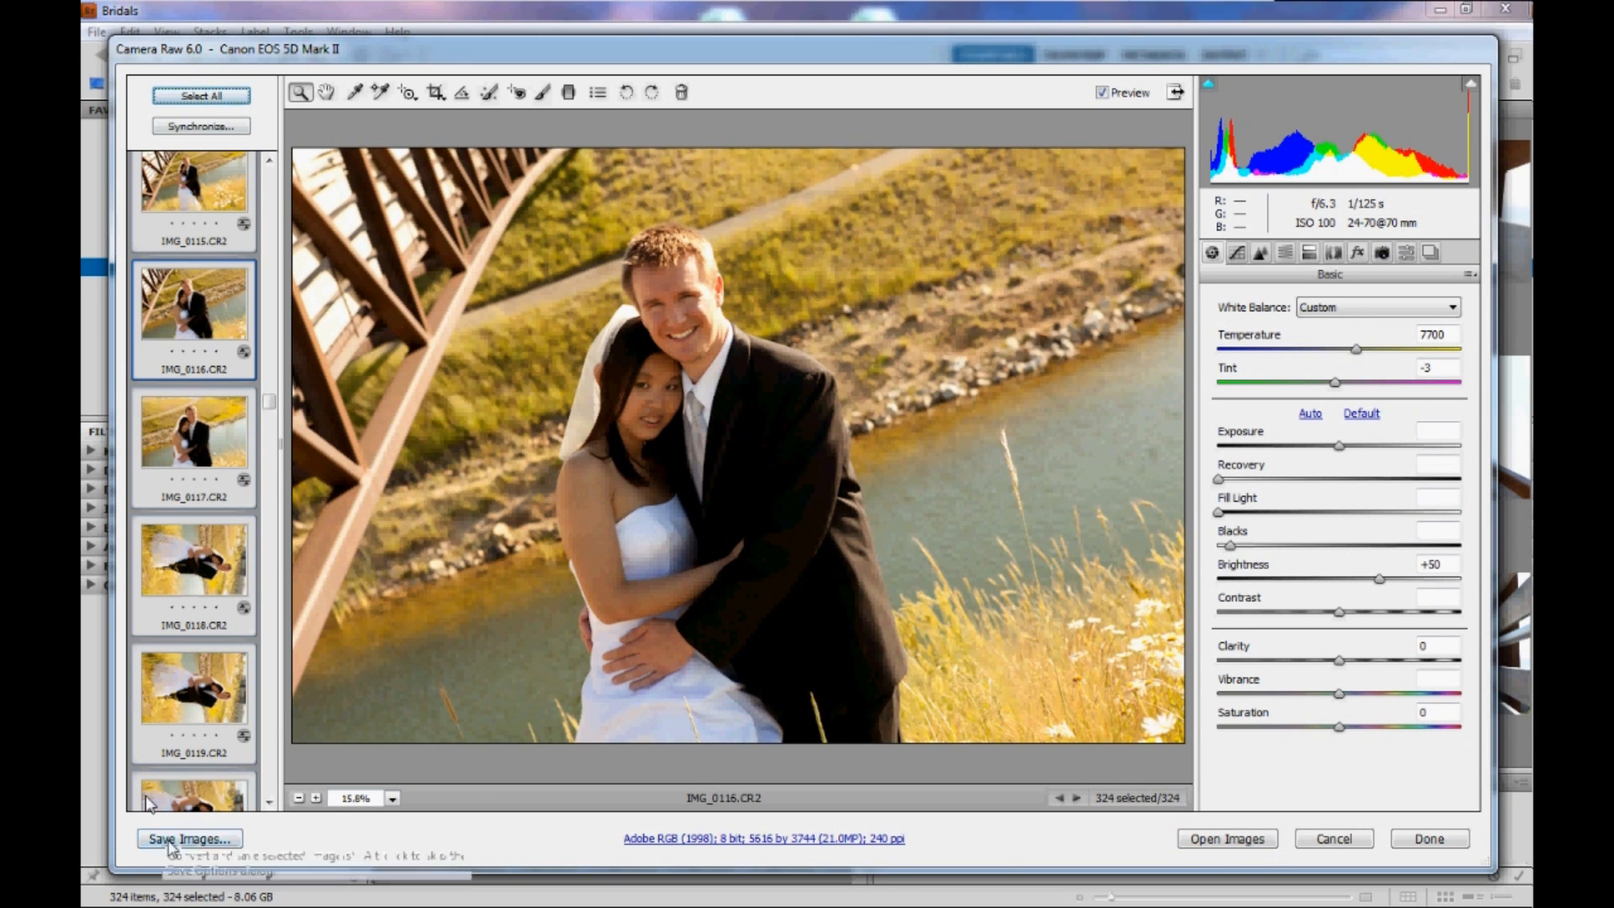
click(186, 839)
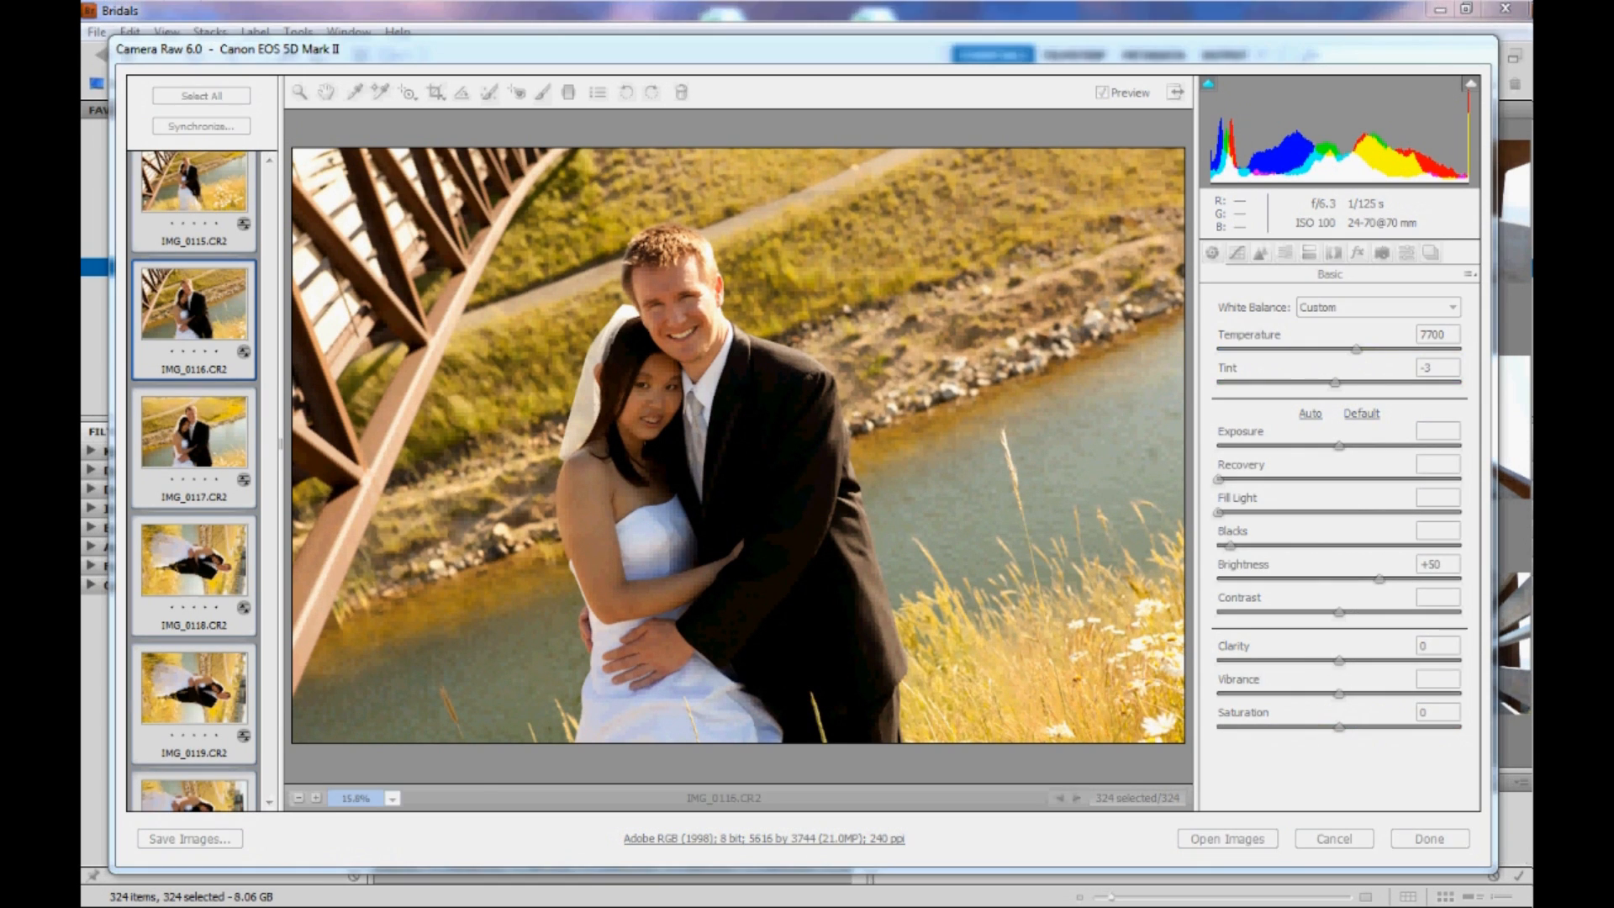
drag(695, 254, 827, 202)
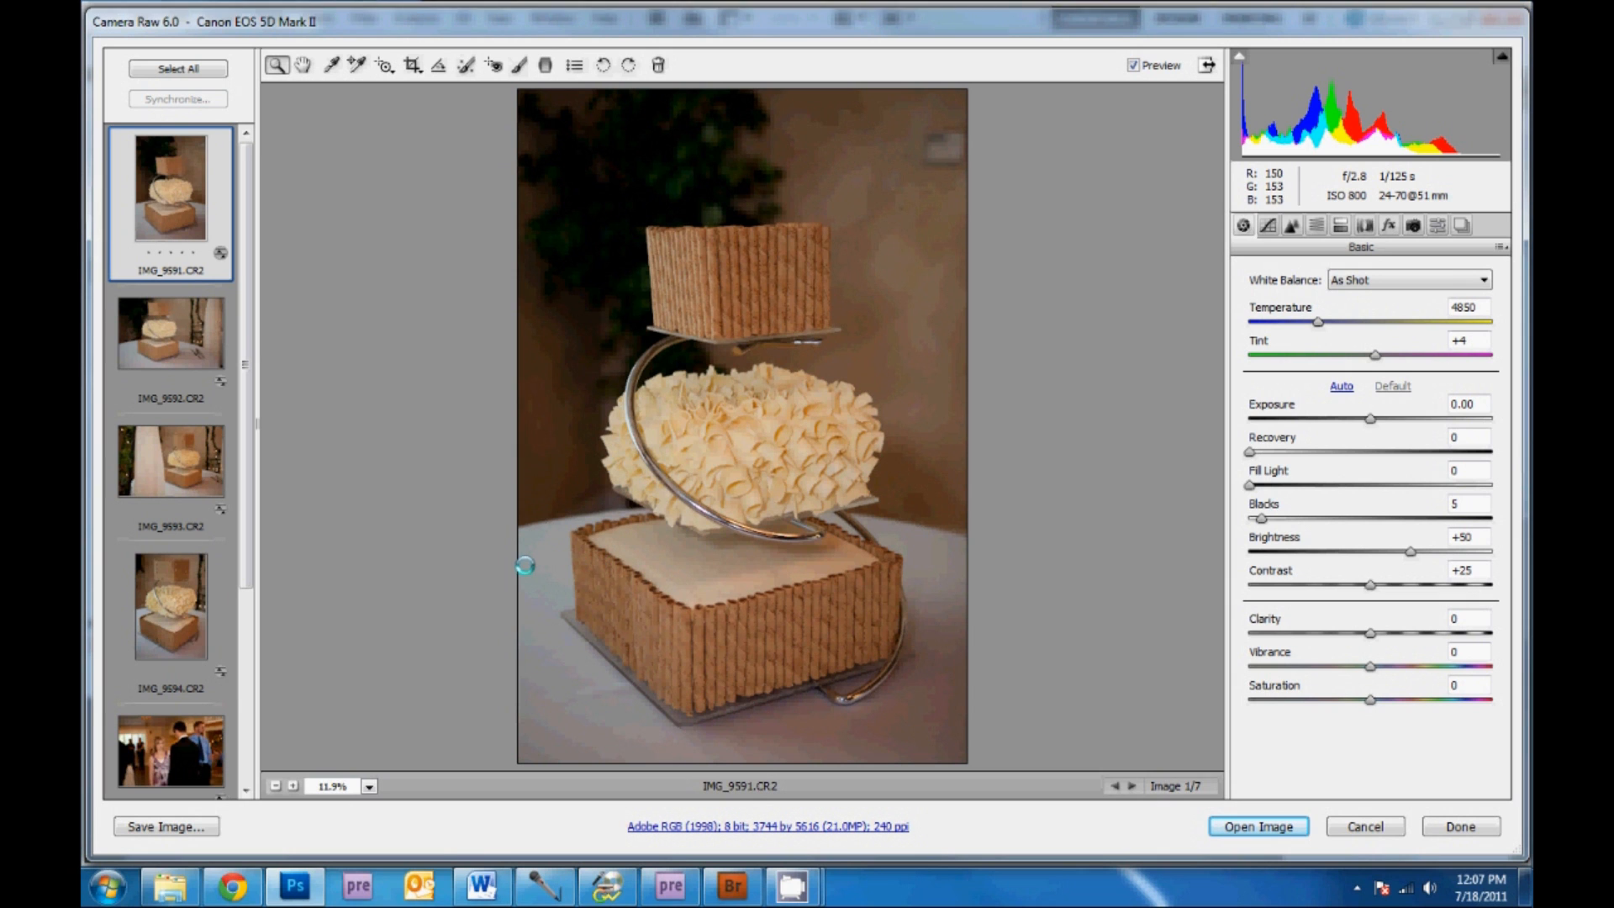
- Open IMG_9593.CR2 from Camera Raw in Photoshop and place it in an enlarged floating window
click(228, 486)
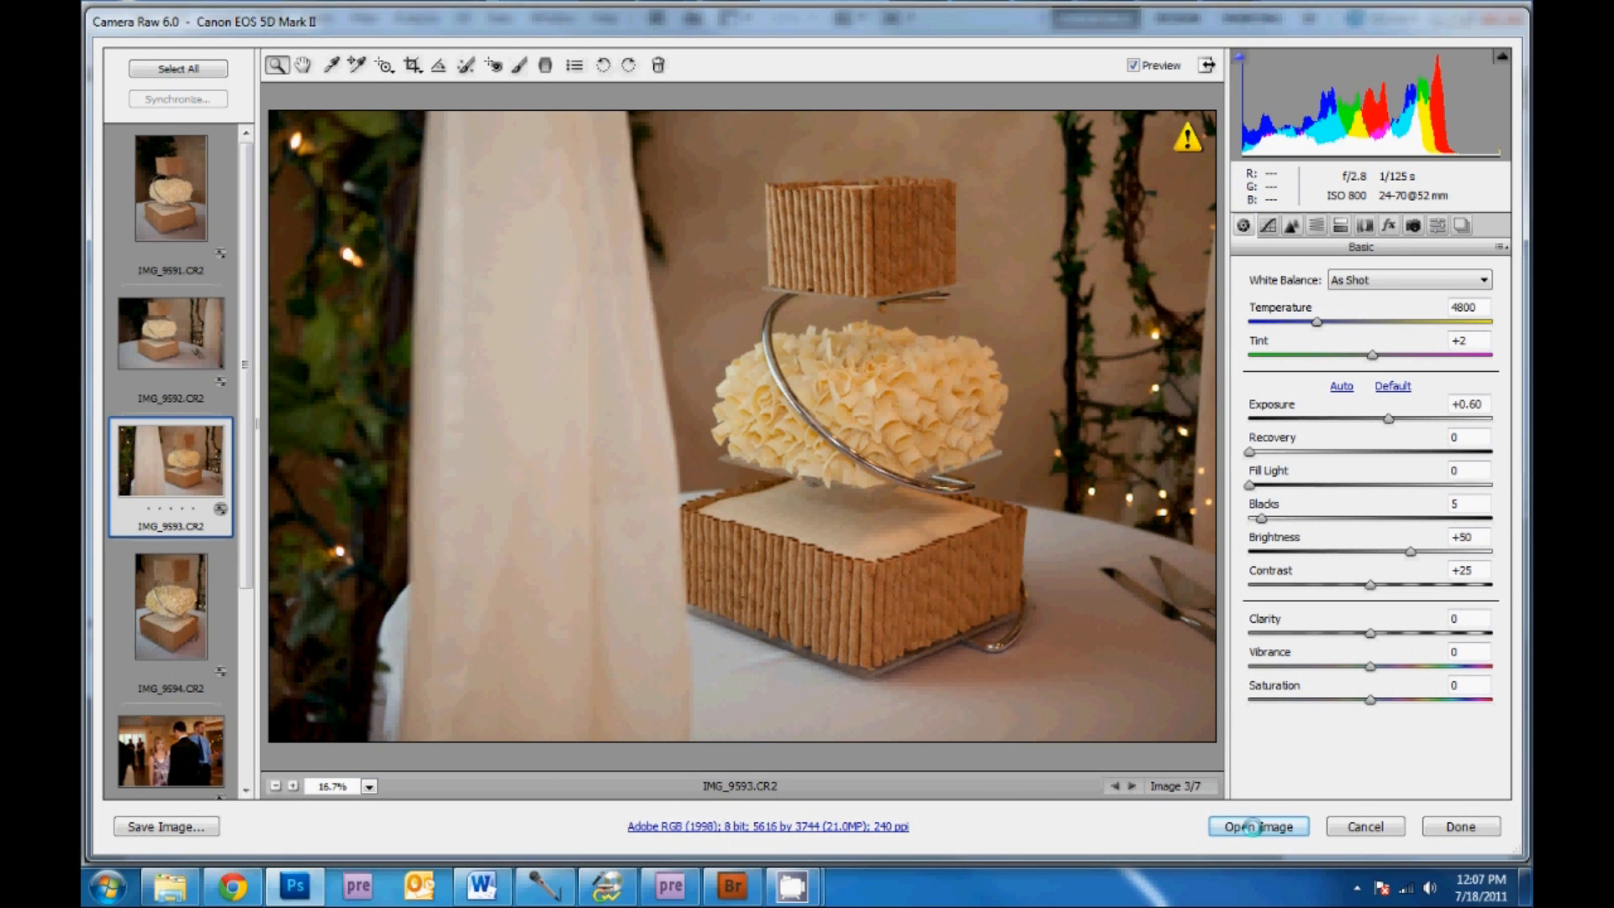
click(1255, 826)
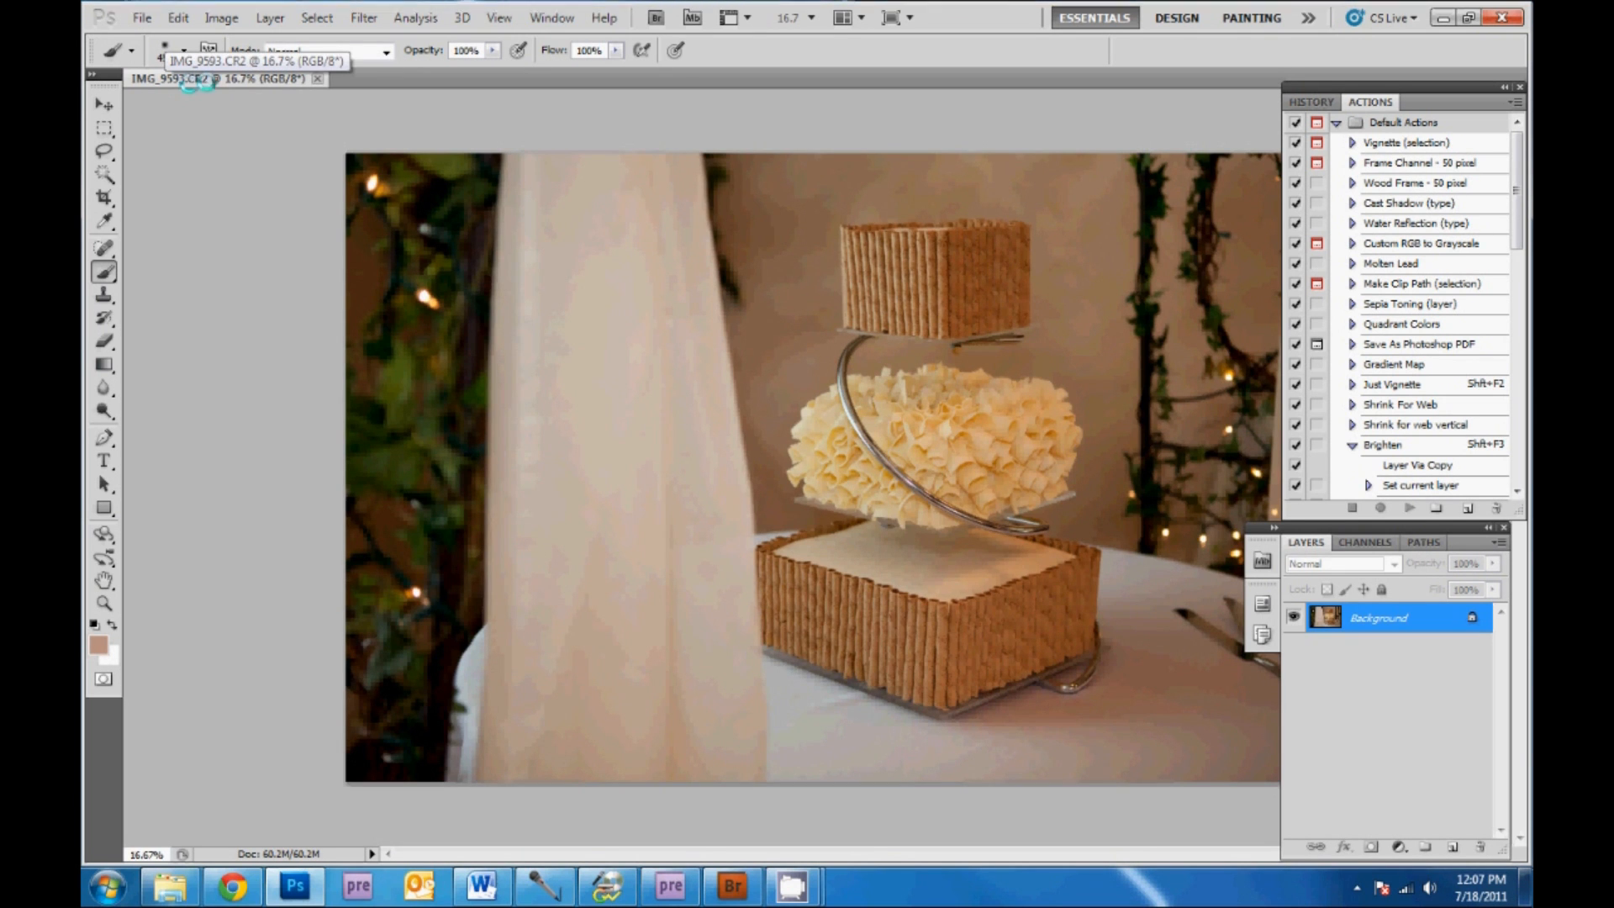
drag(205, 80, 261, 103)
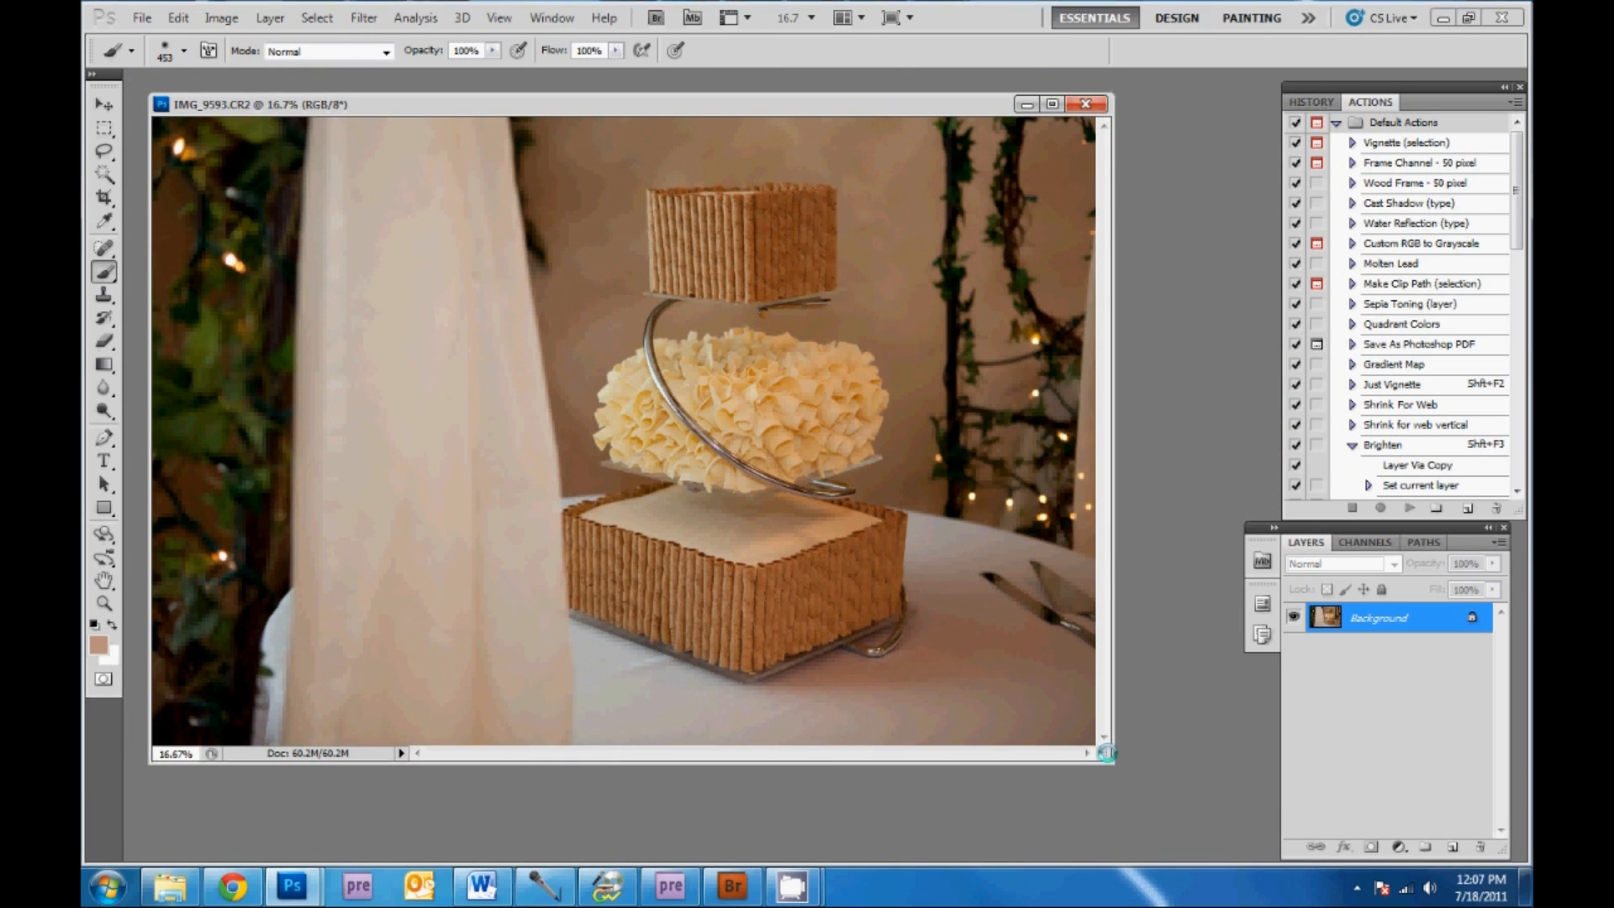
drag(1121, 758, 1205, 835)
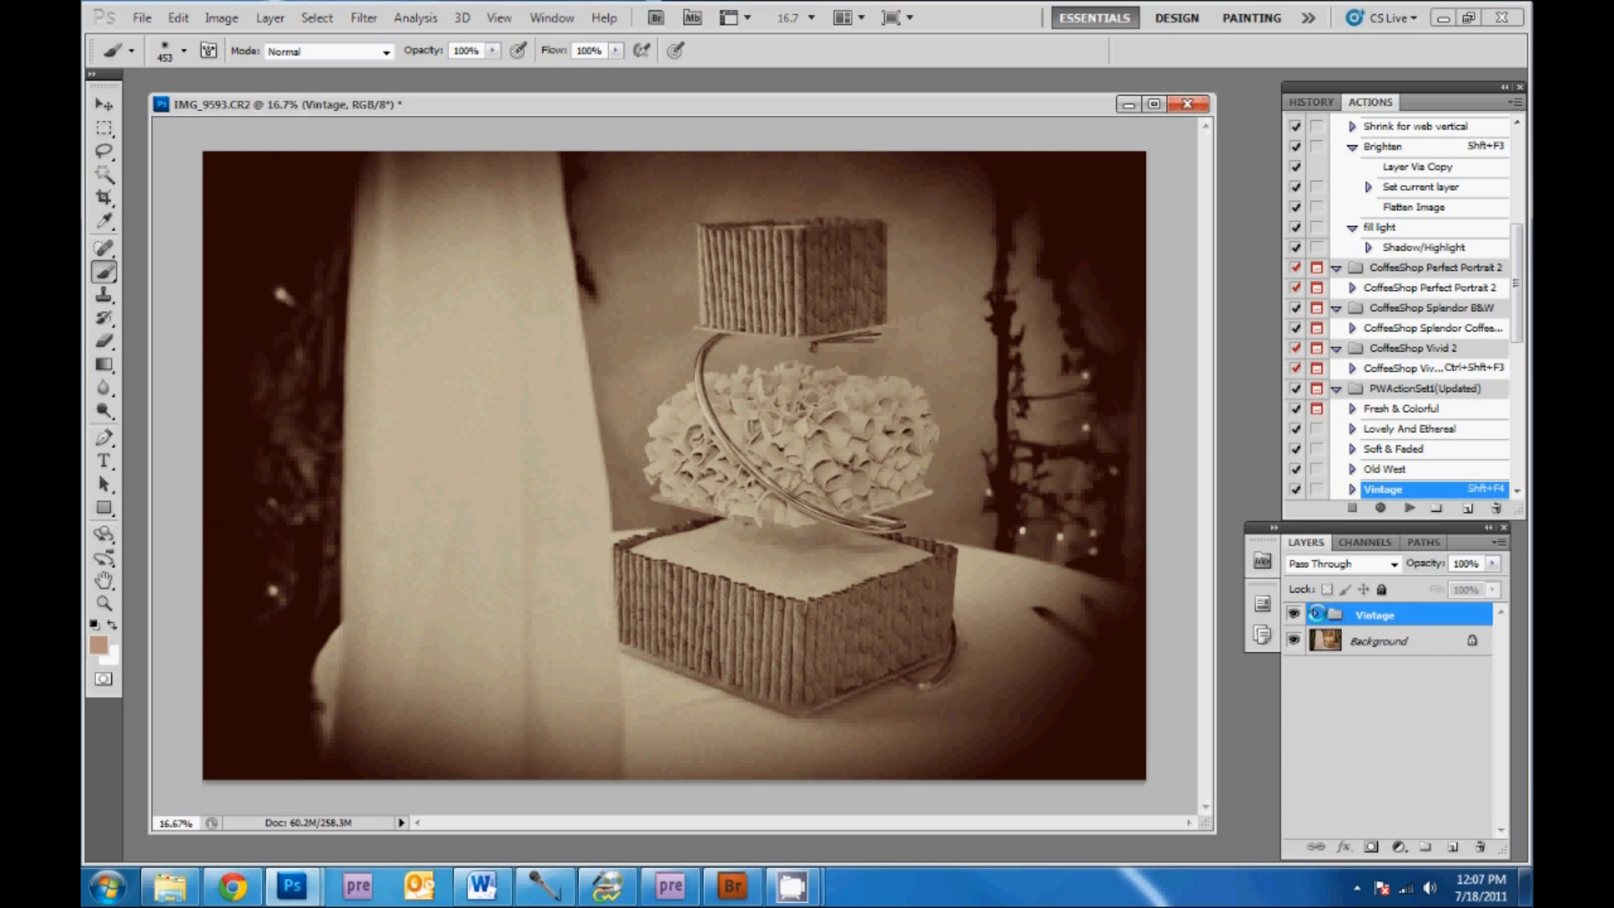
- In the Vintage layer group, lower the Edge Burn opacity to 67% and the Midtone Bump opacity to 71%
click(1316, 614)
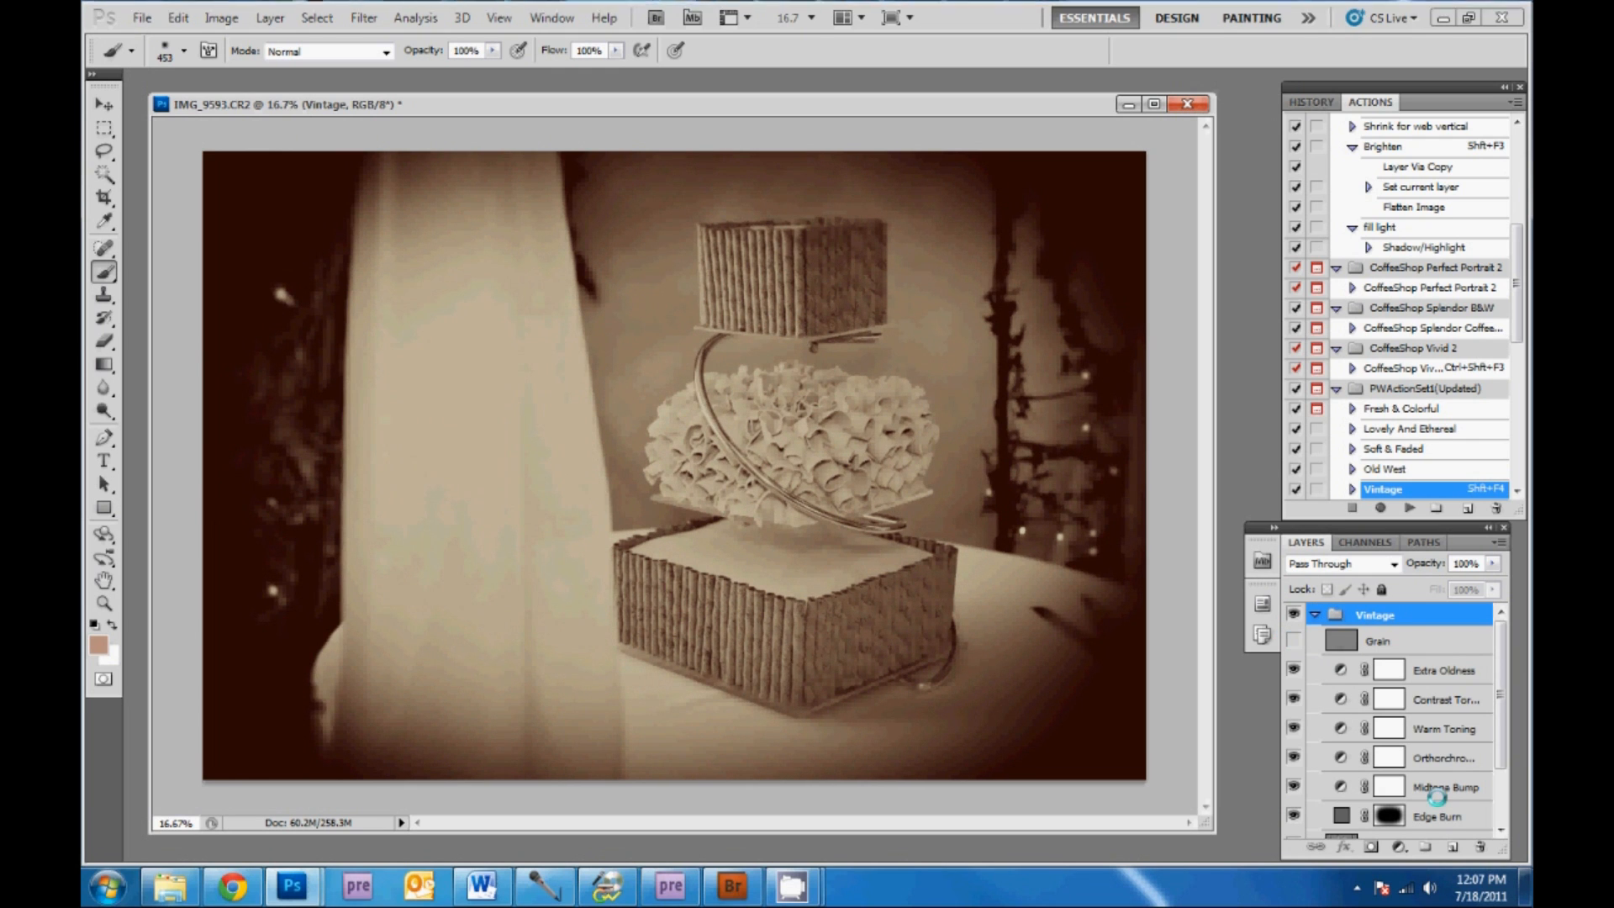
click(1493, 564)
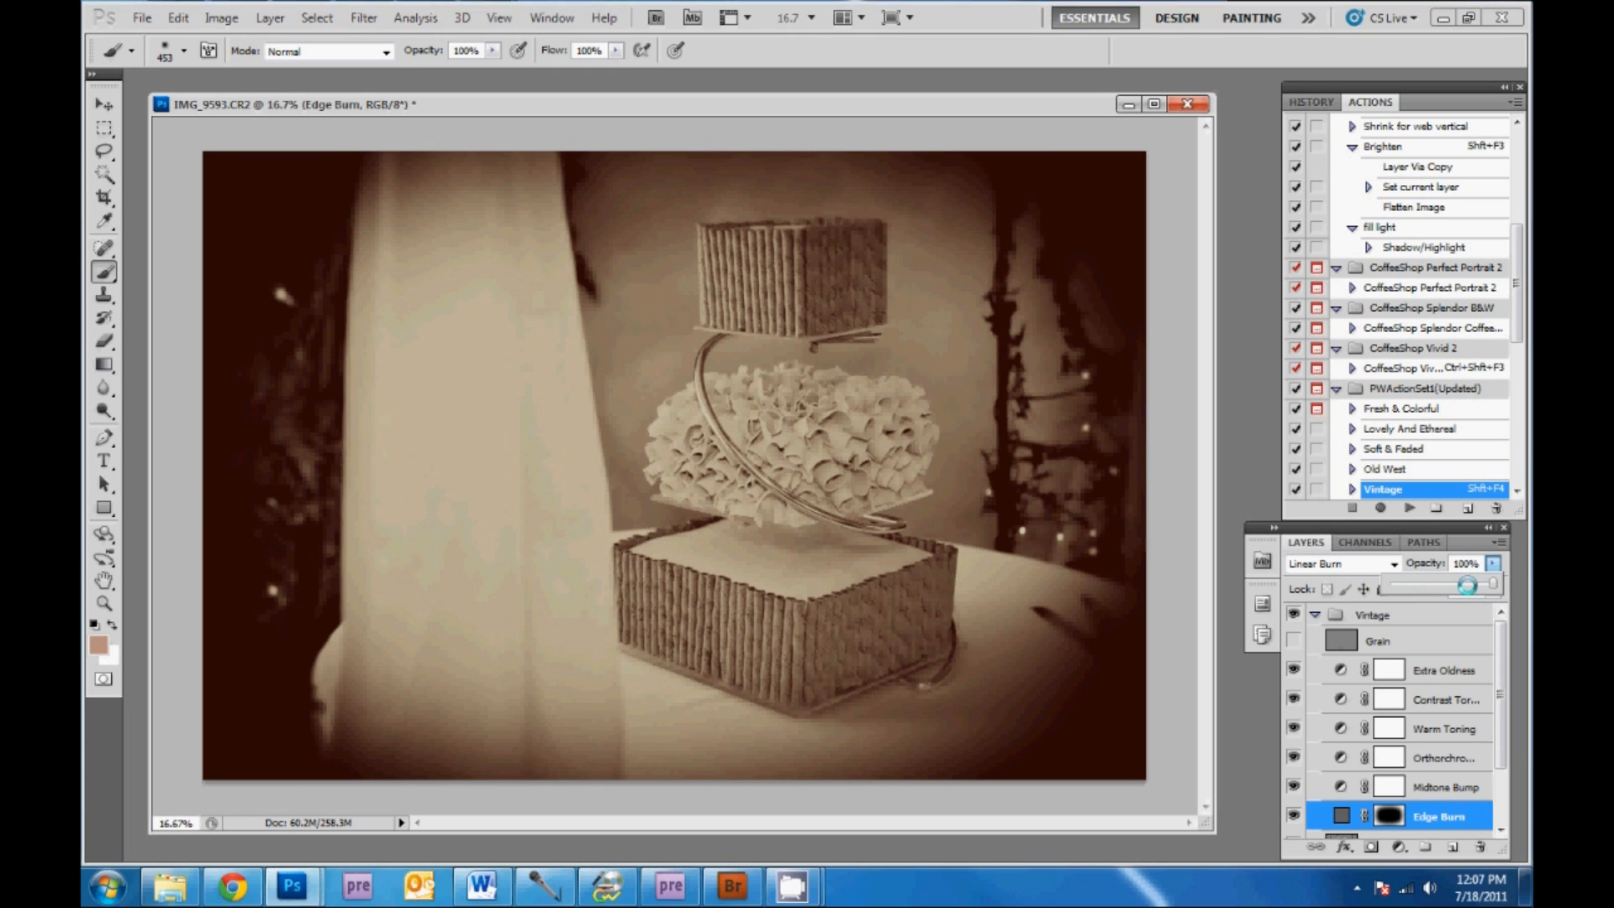
drag(1467, 586, 1459, 586)
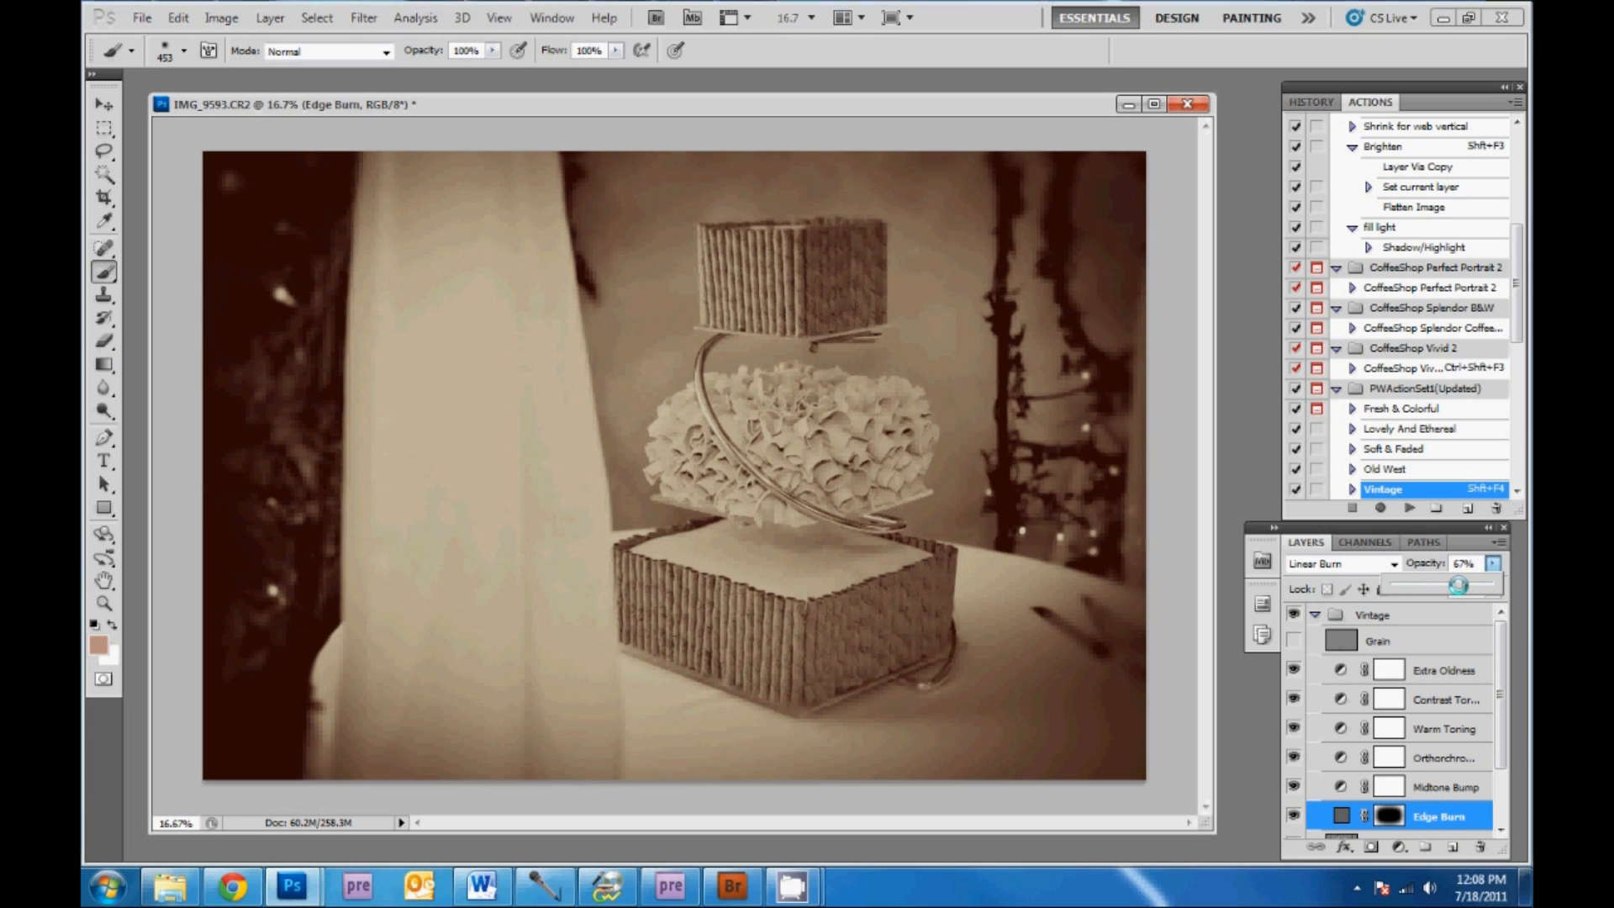
click(1448, 785)
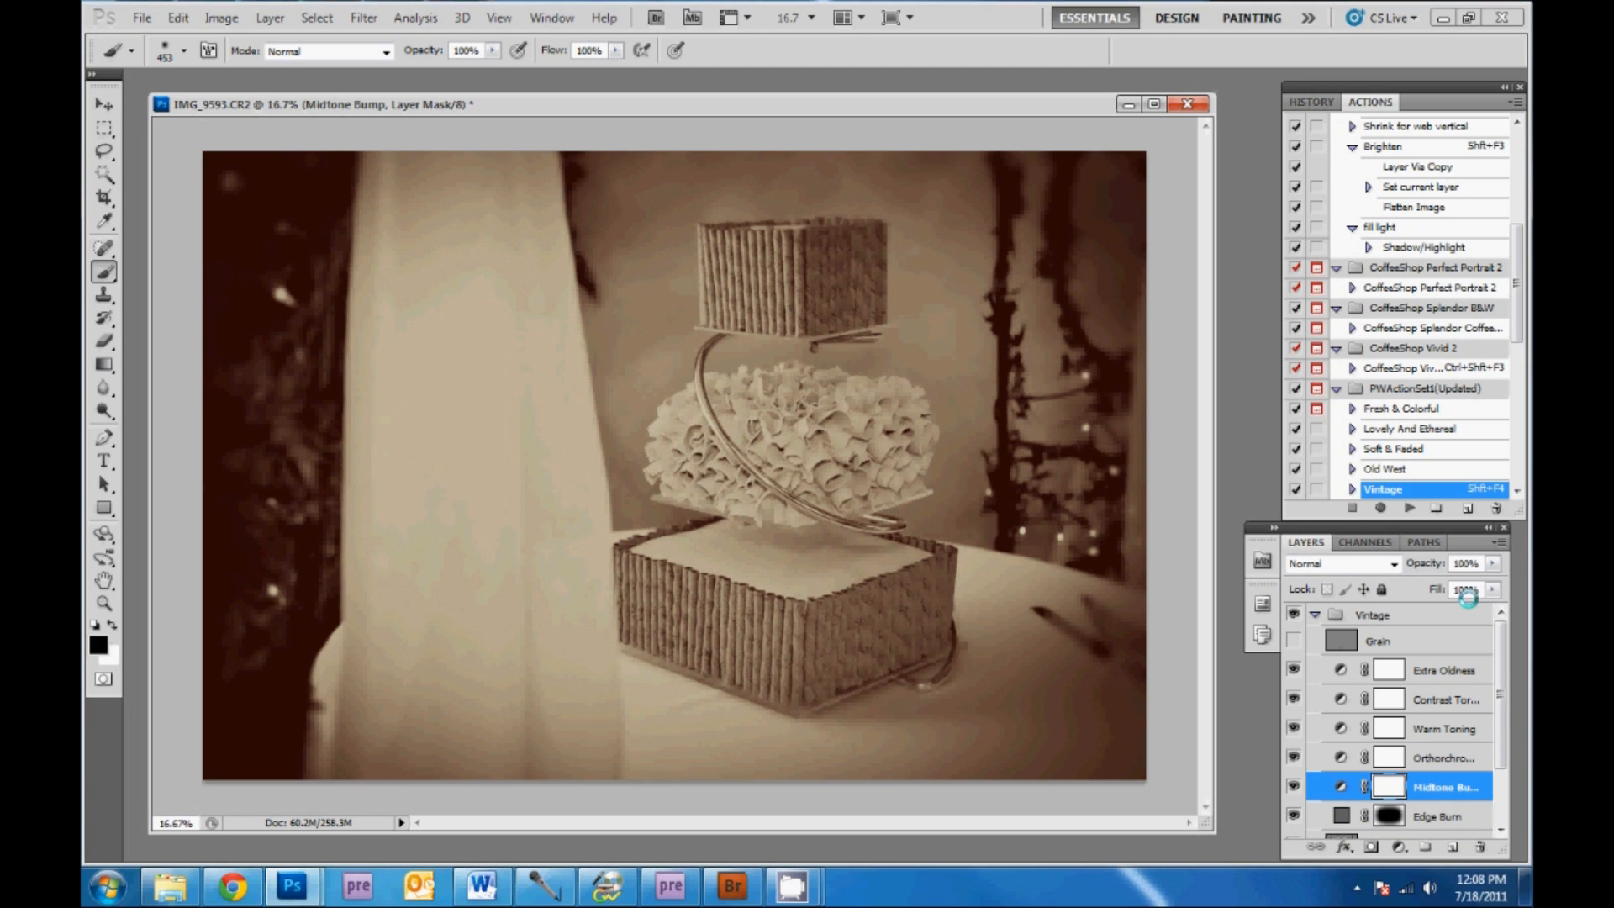
click(1493, 563)
drag(1496, 586, 1453, 588)
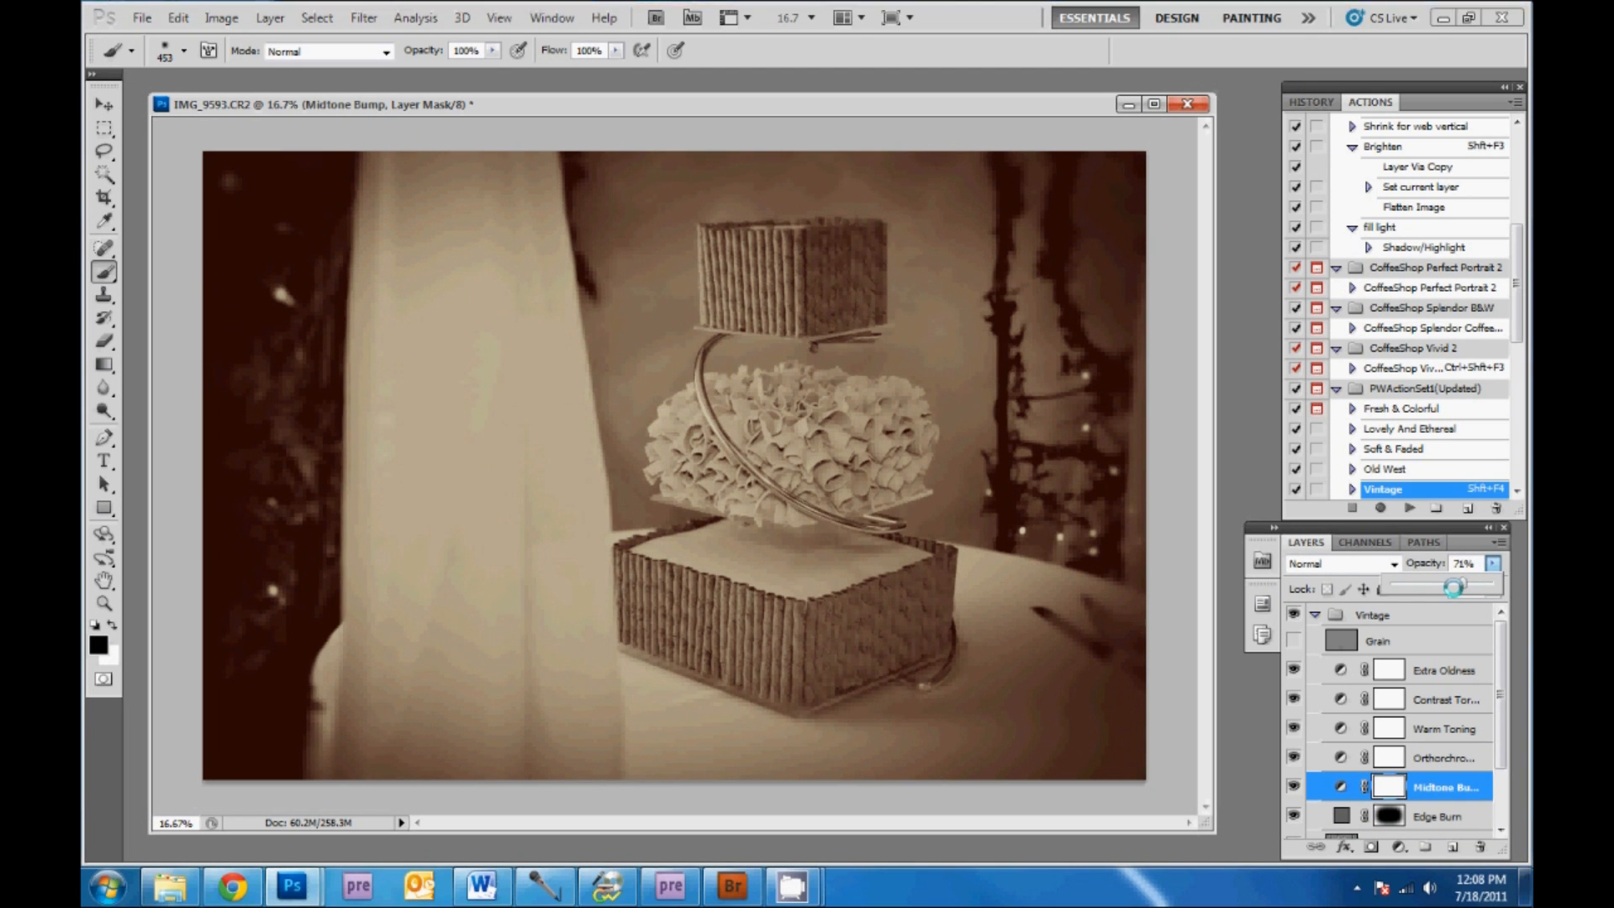
drag(611, 106, 551, 107)
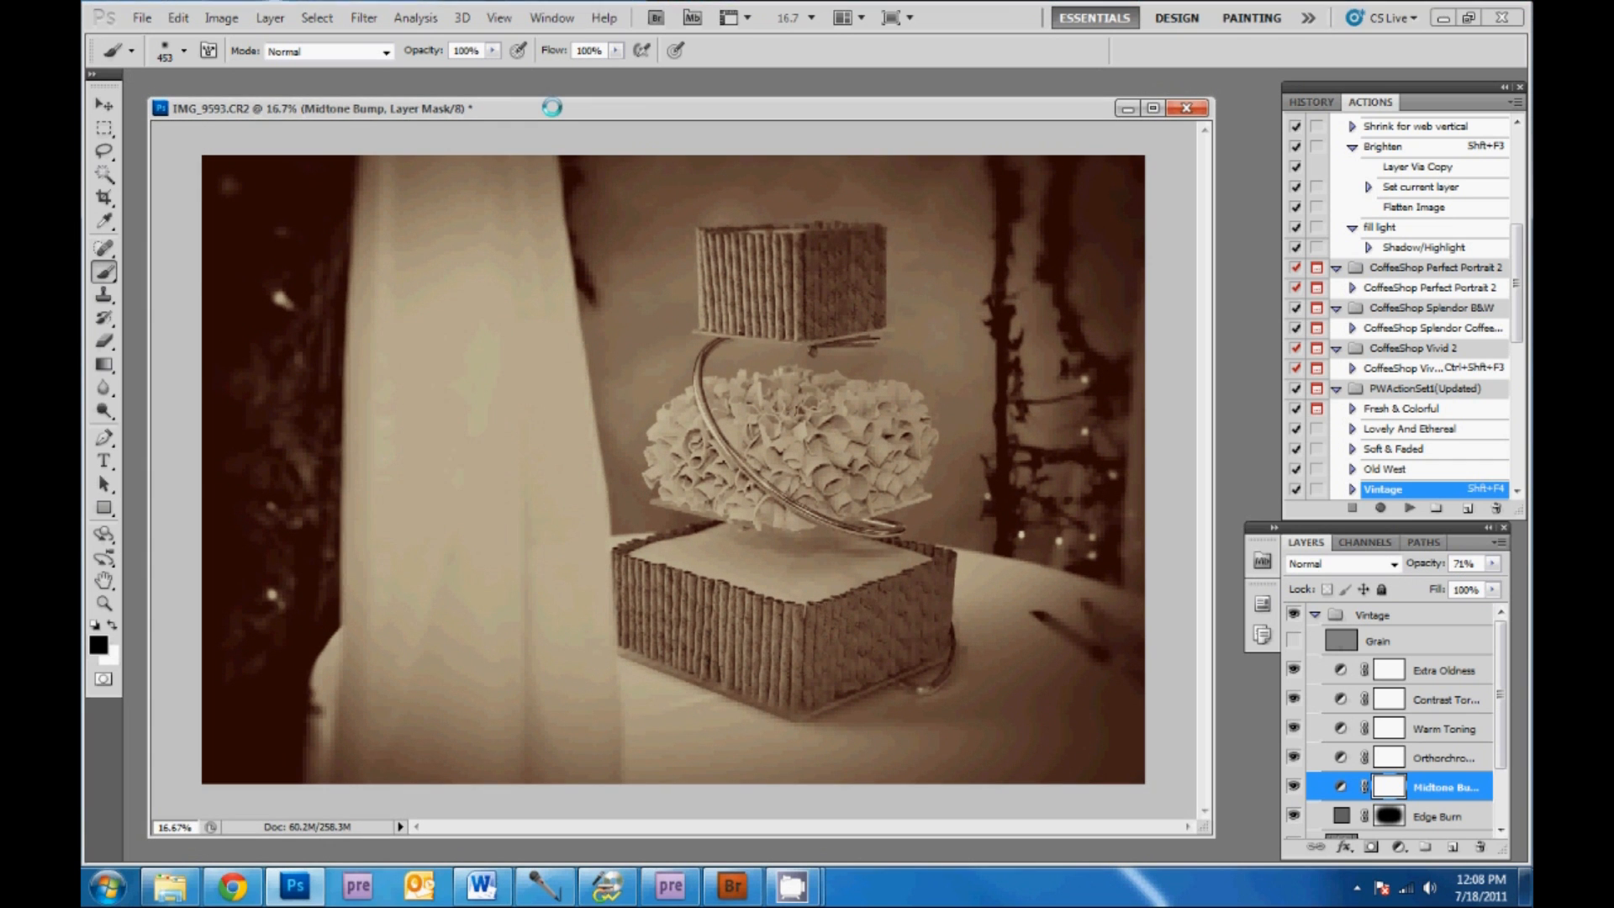
- Save the vintage-toned photo as a JPEG named "vintage 9593" in the RAW folder at Maximum quality 12
click(142, 18)
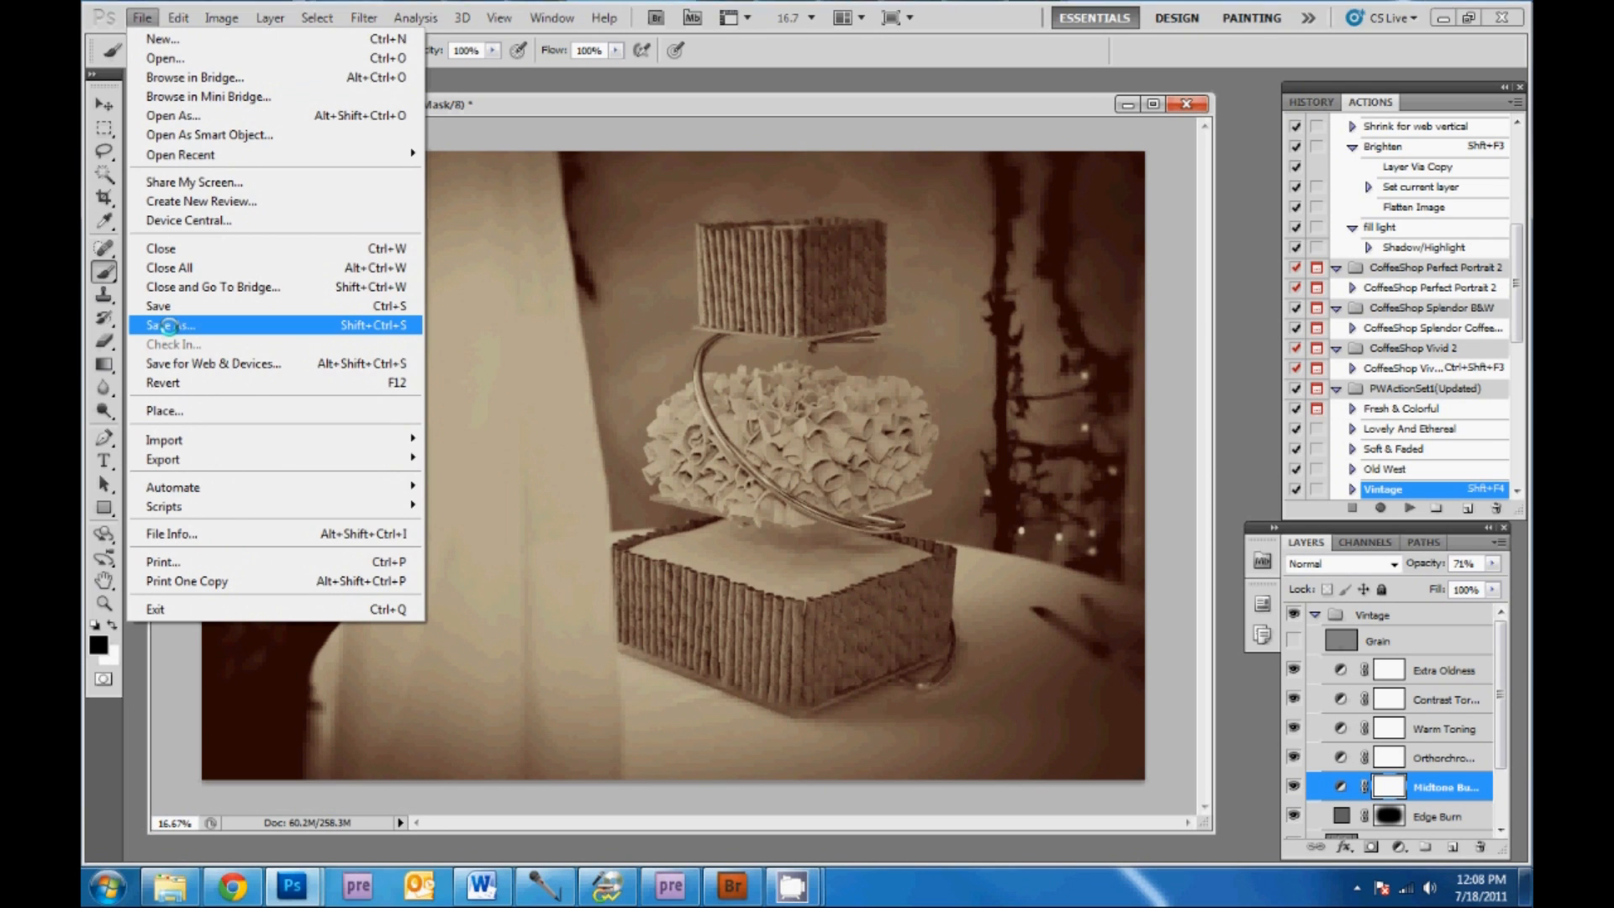
click(168, 324)
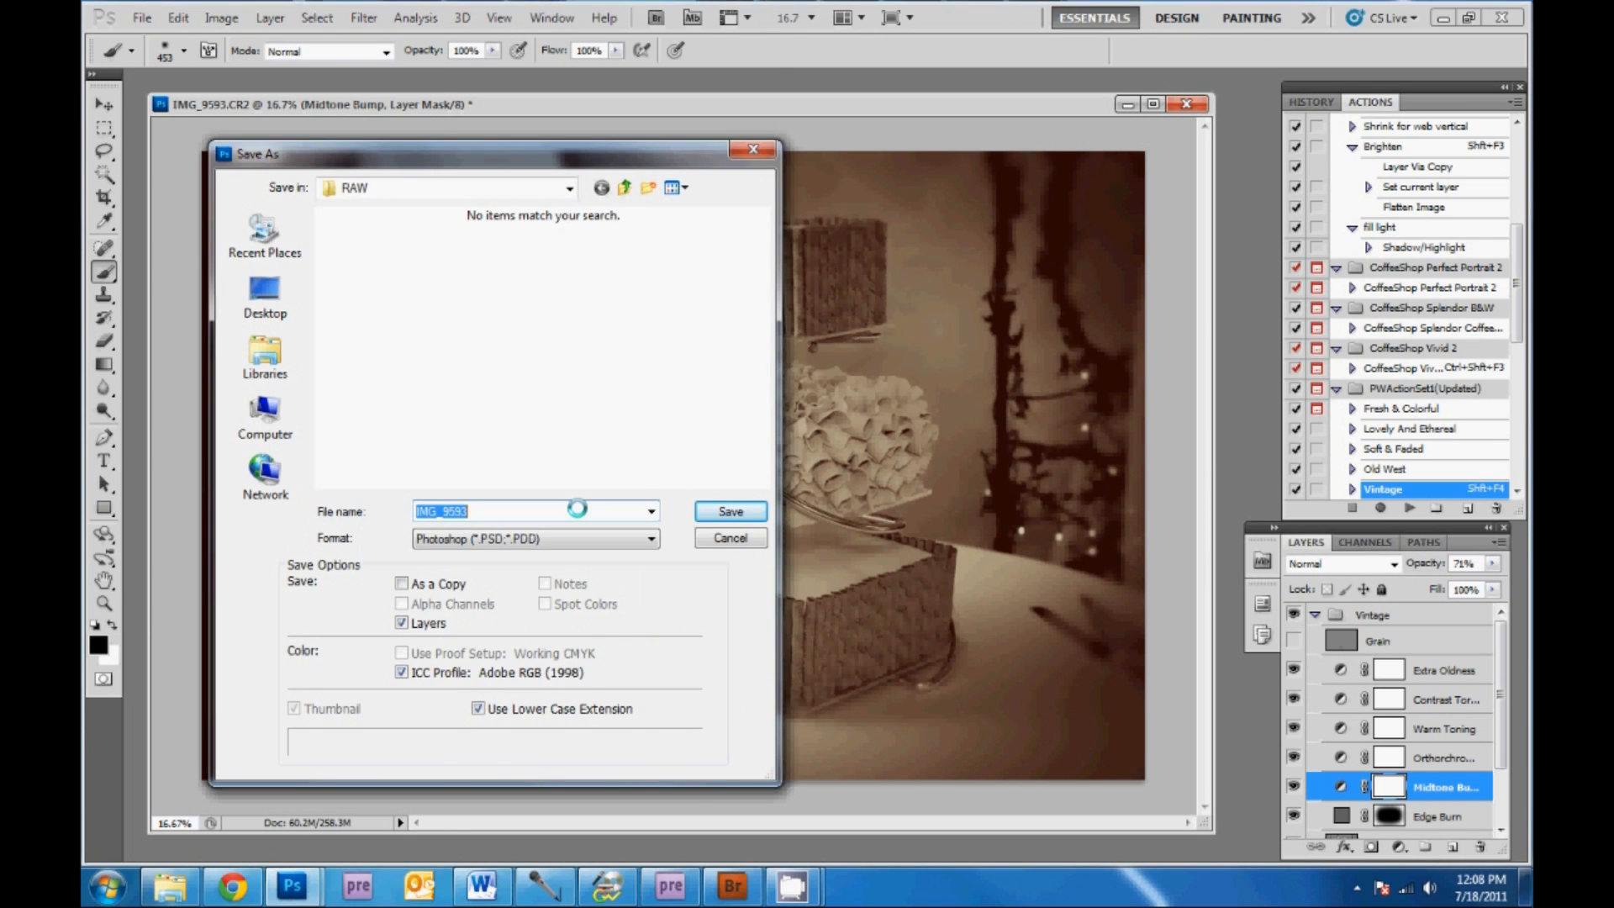
click(584, 538)
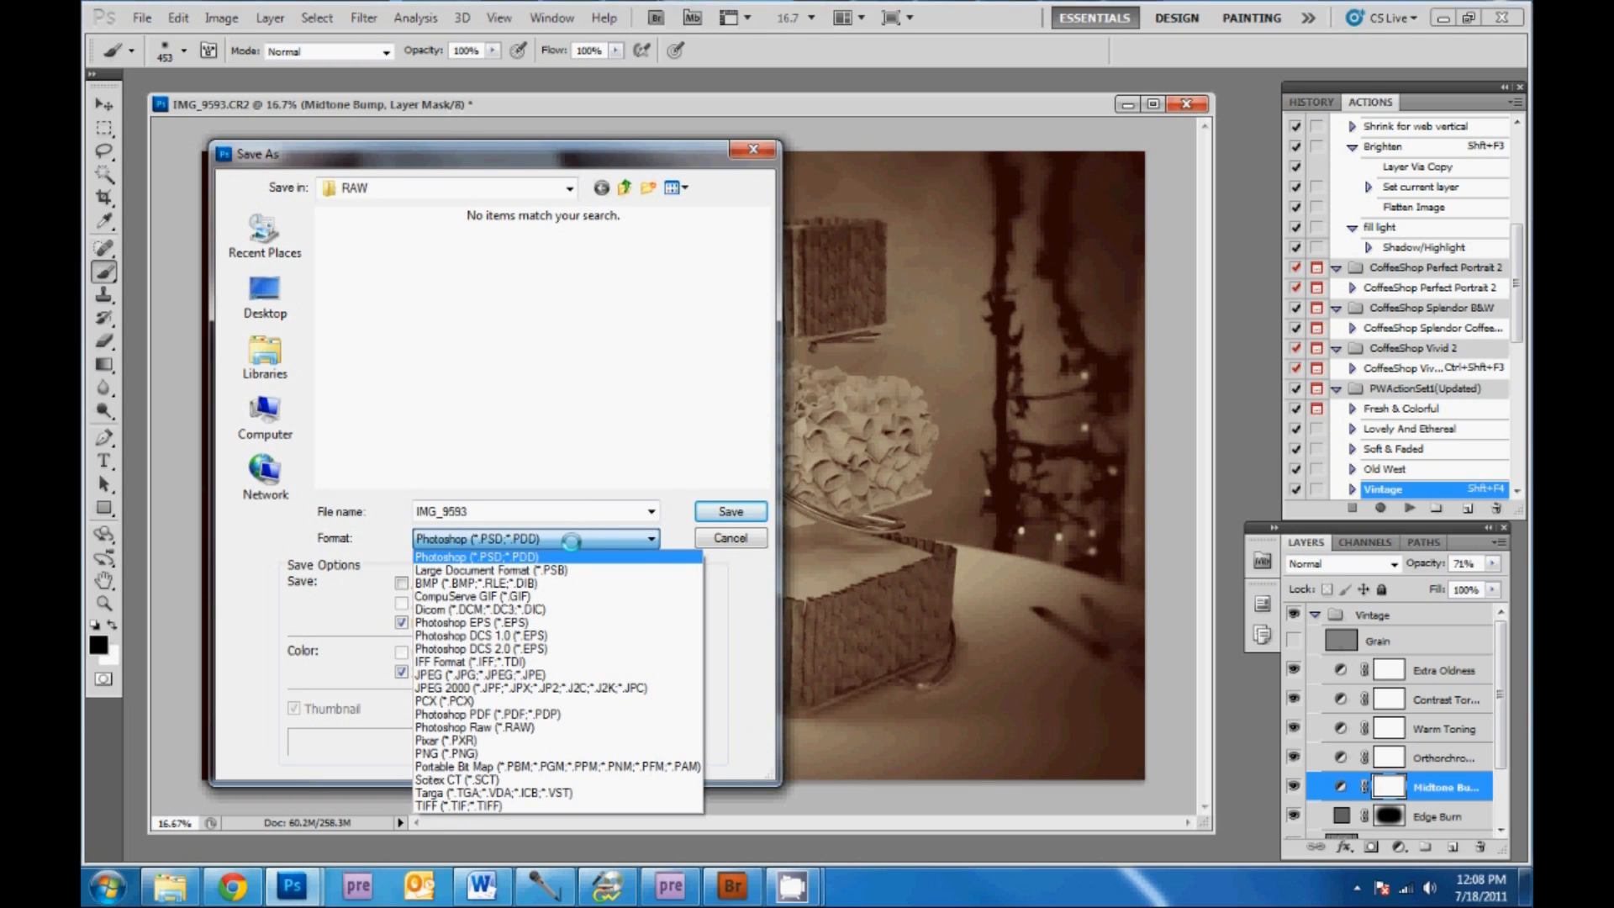
click(547, 676)
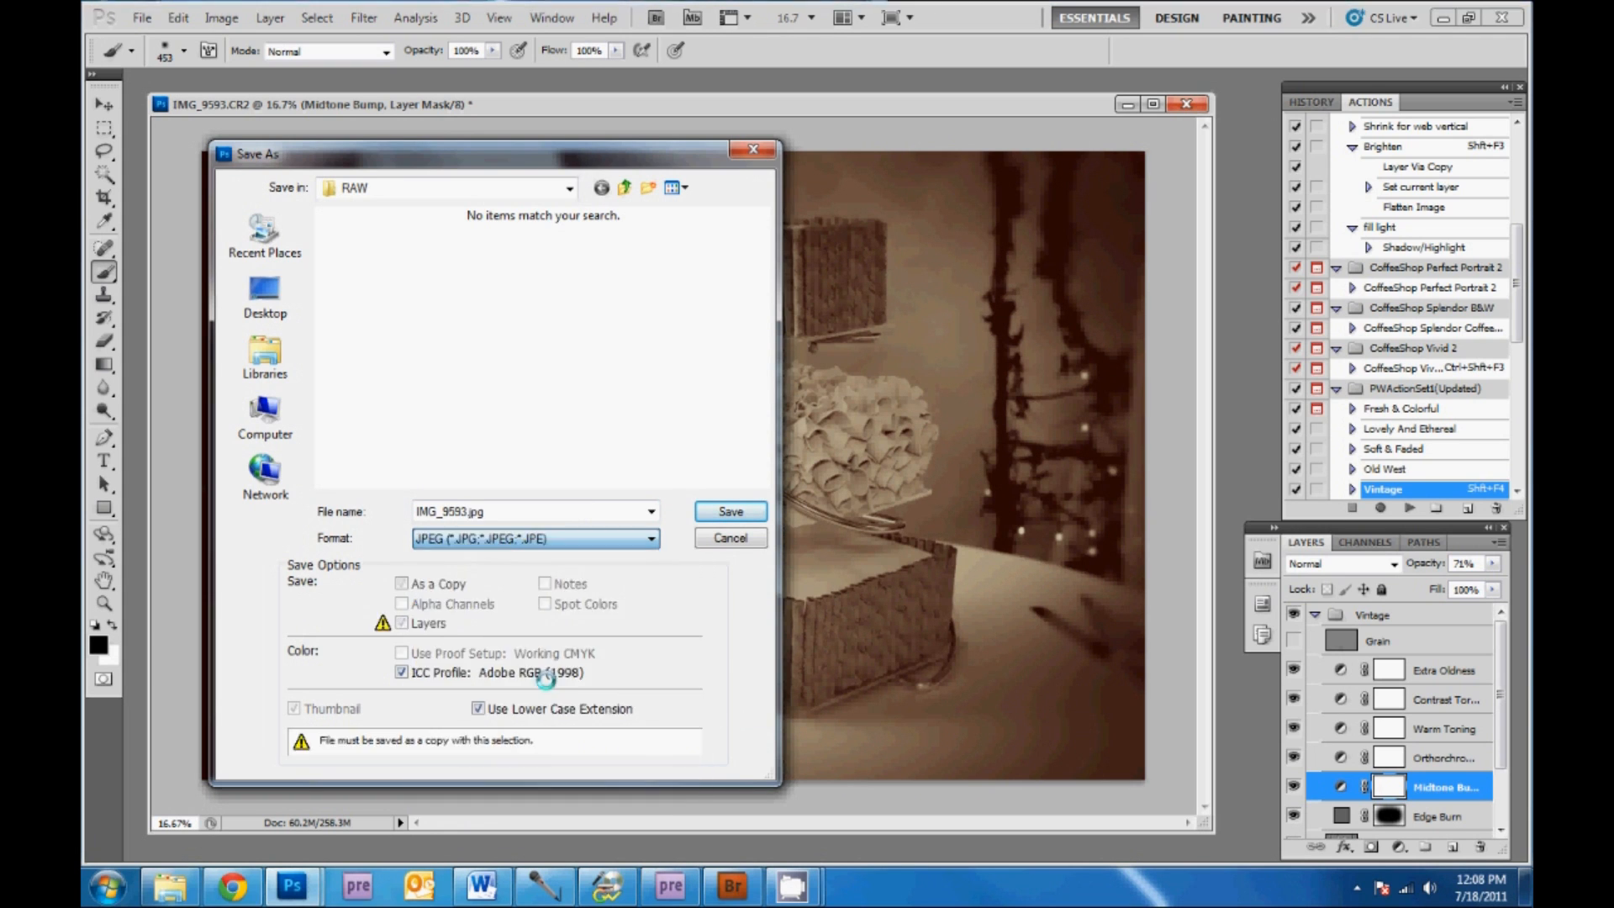
click(521, 508)
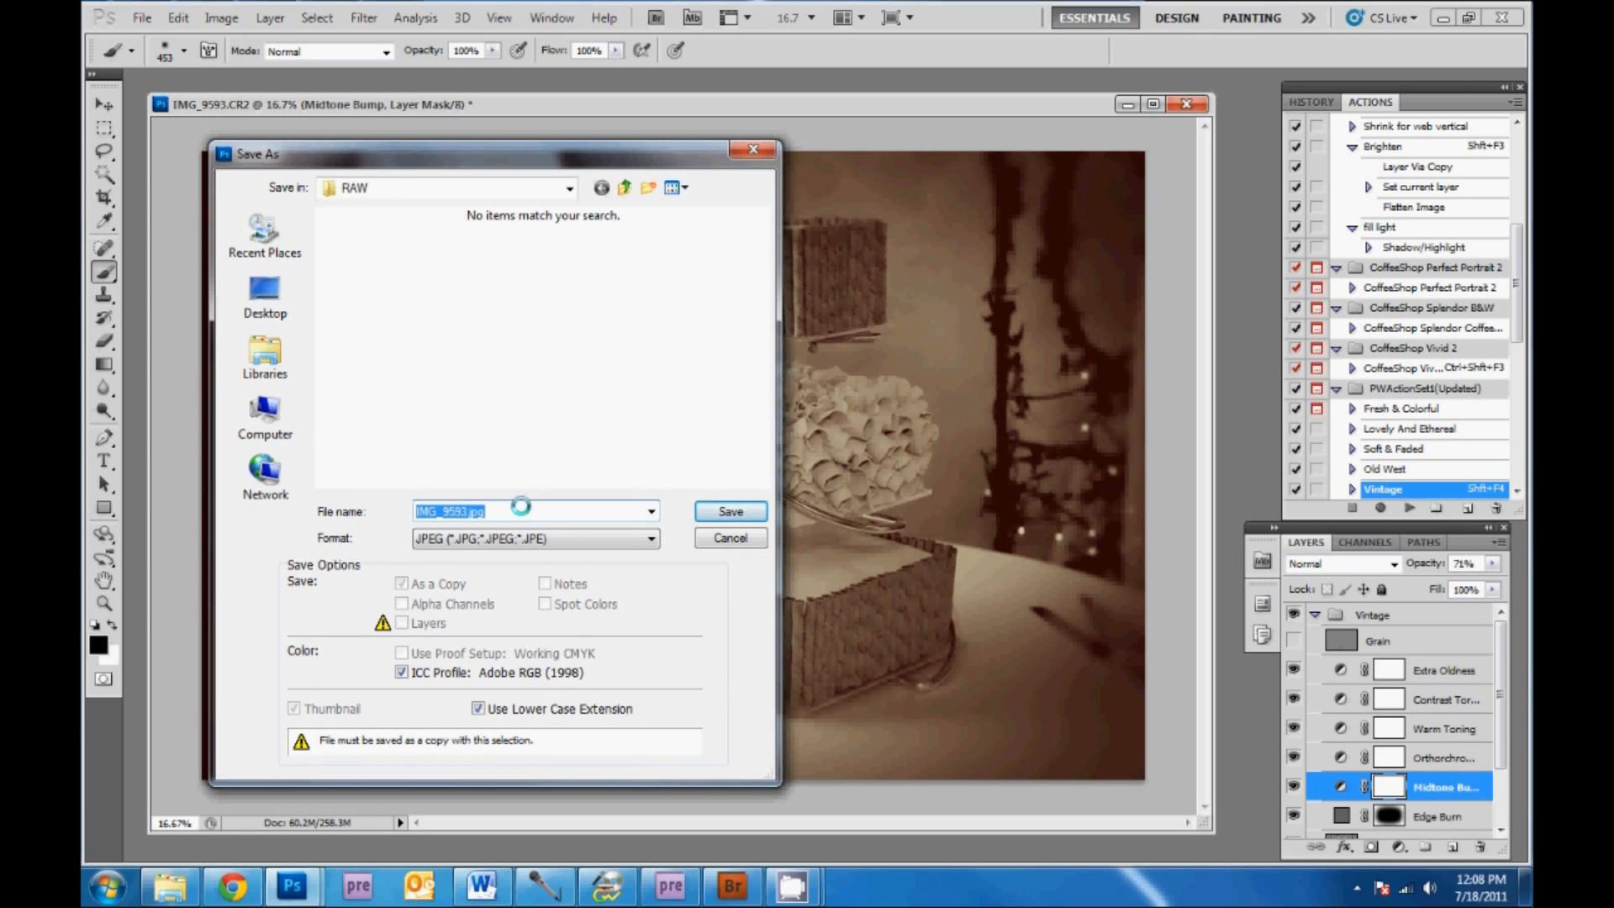
text(vintag)
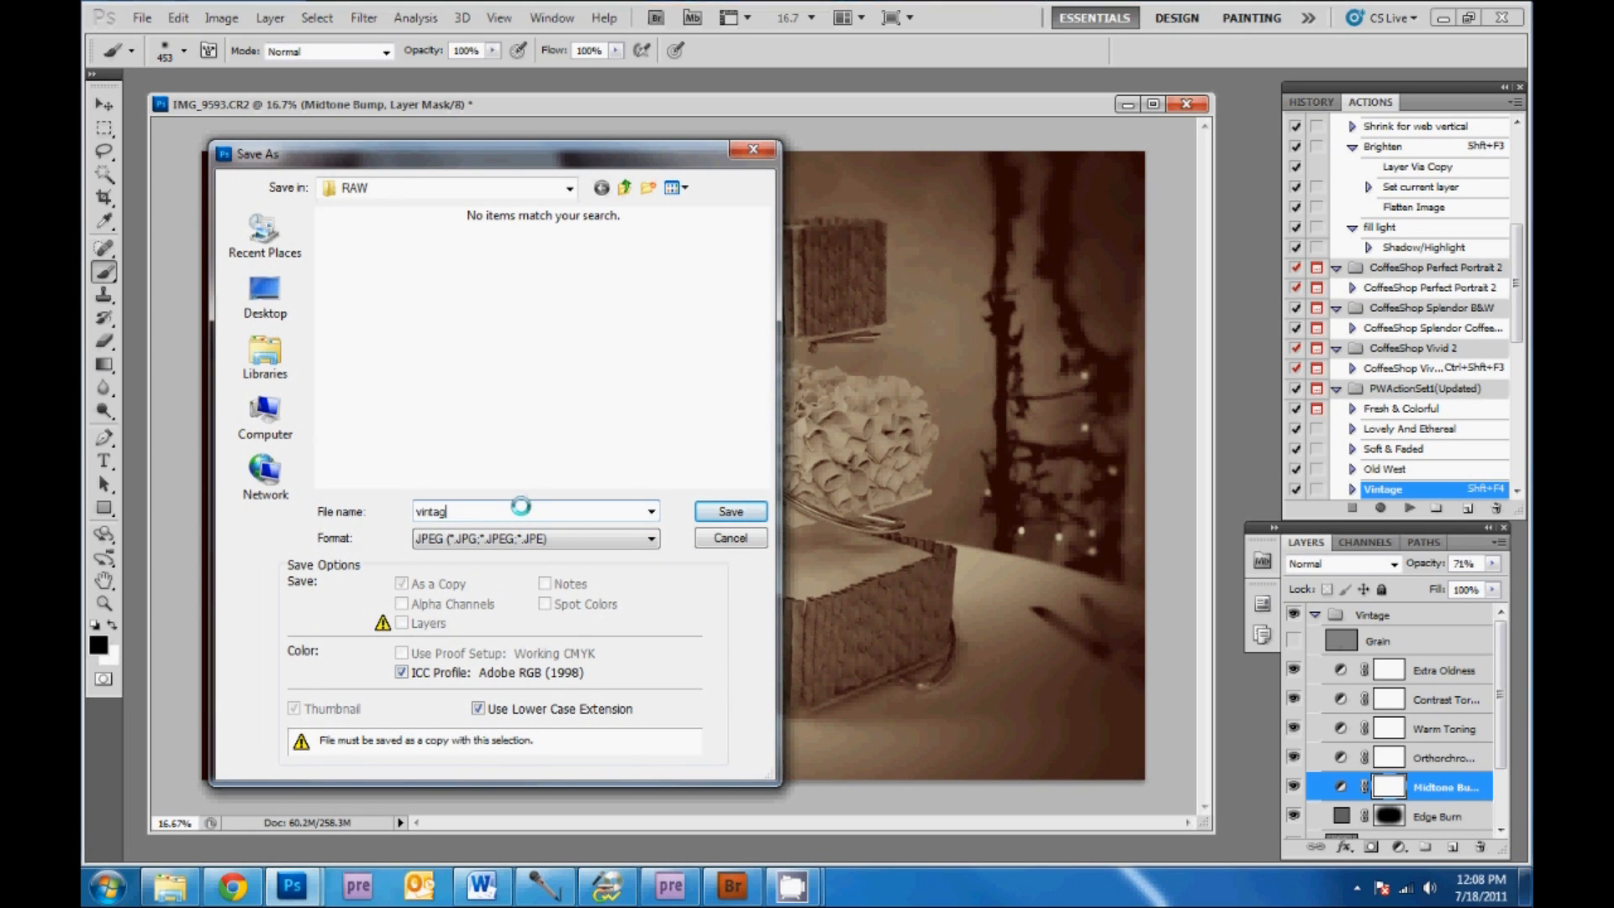
text(e 9553)
key(BackSpace)
key(BackSpace)
text(93)
click(719, 509)
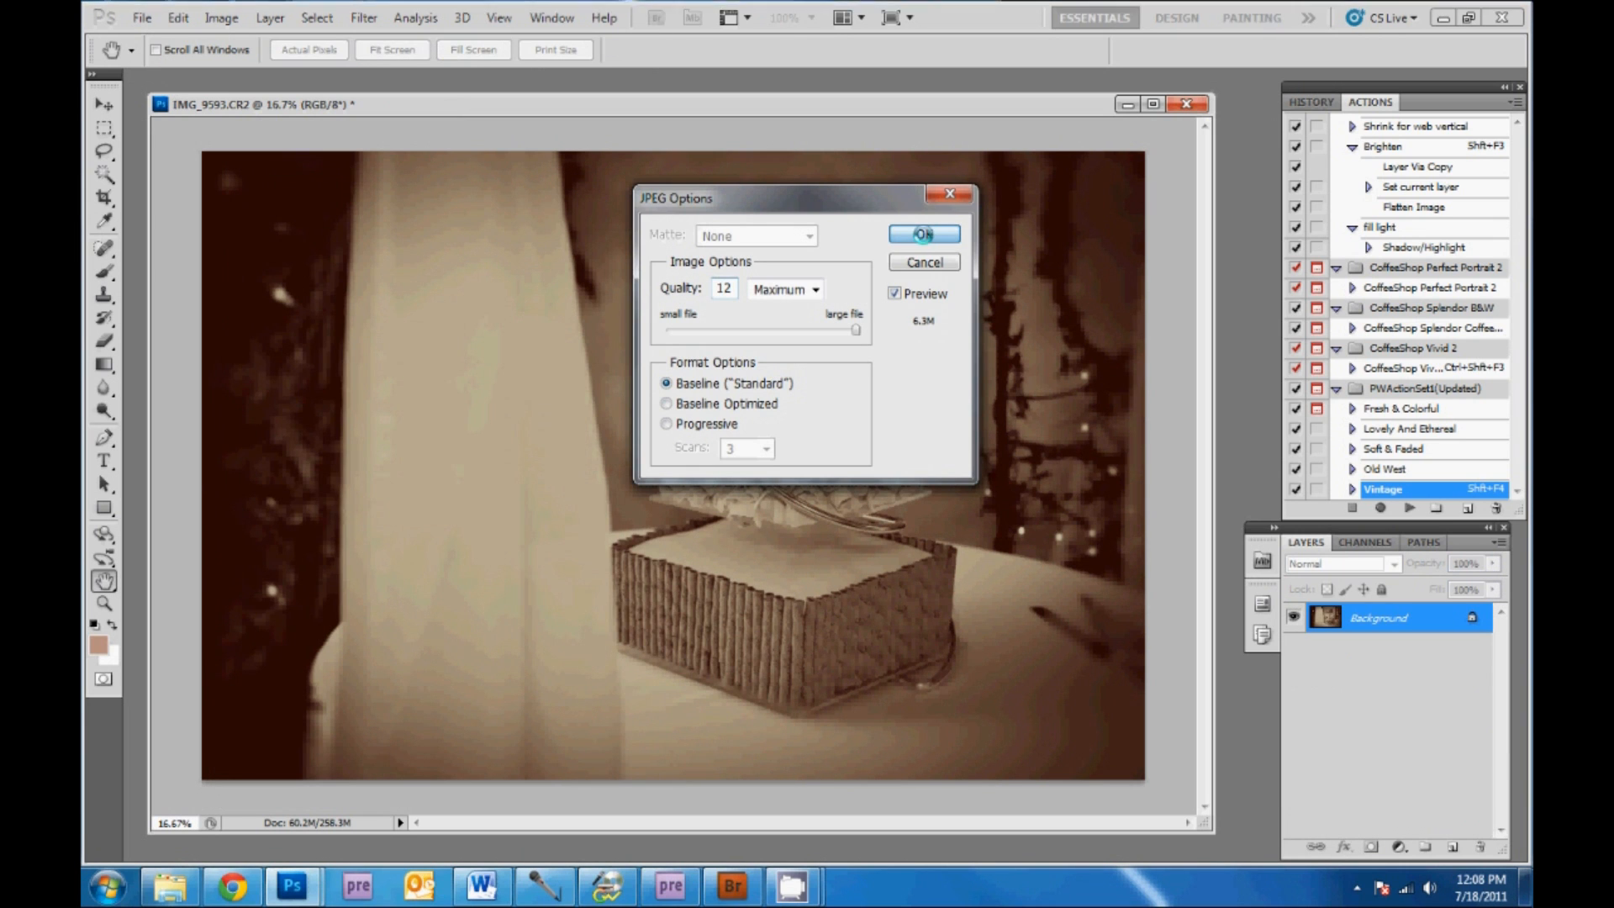
click(923, 234)
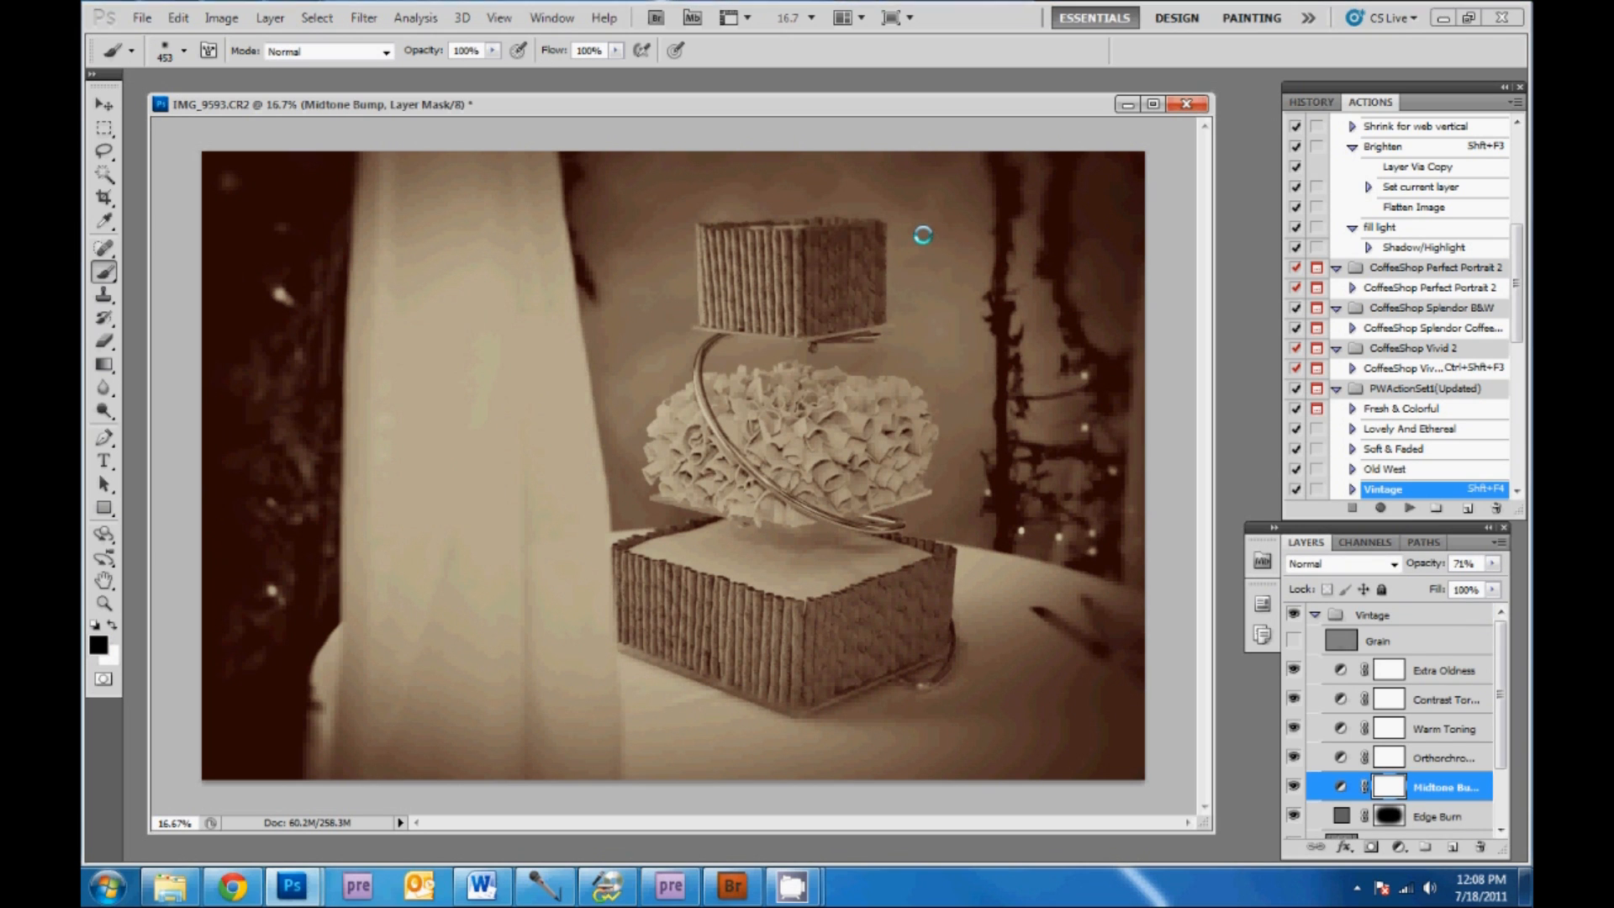